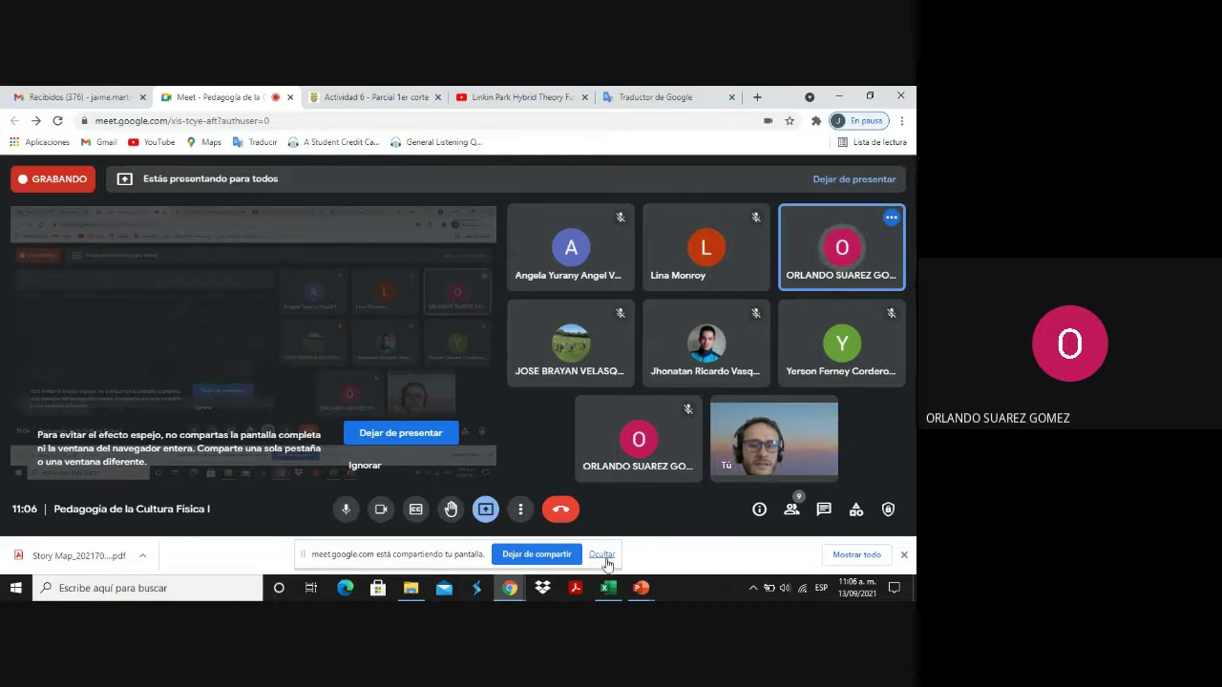
# Bring the Google Meet call back to the front and hide its screen-sharing notice.
pyautogui.click(607, 588)
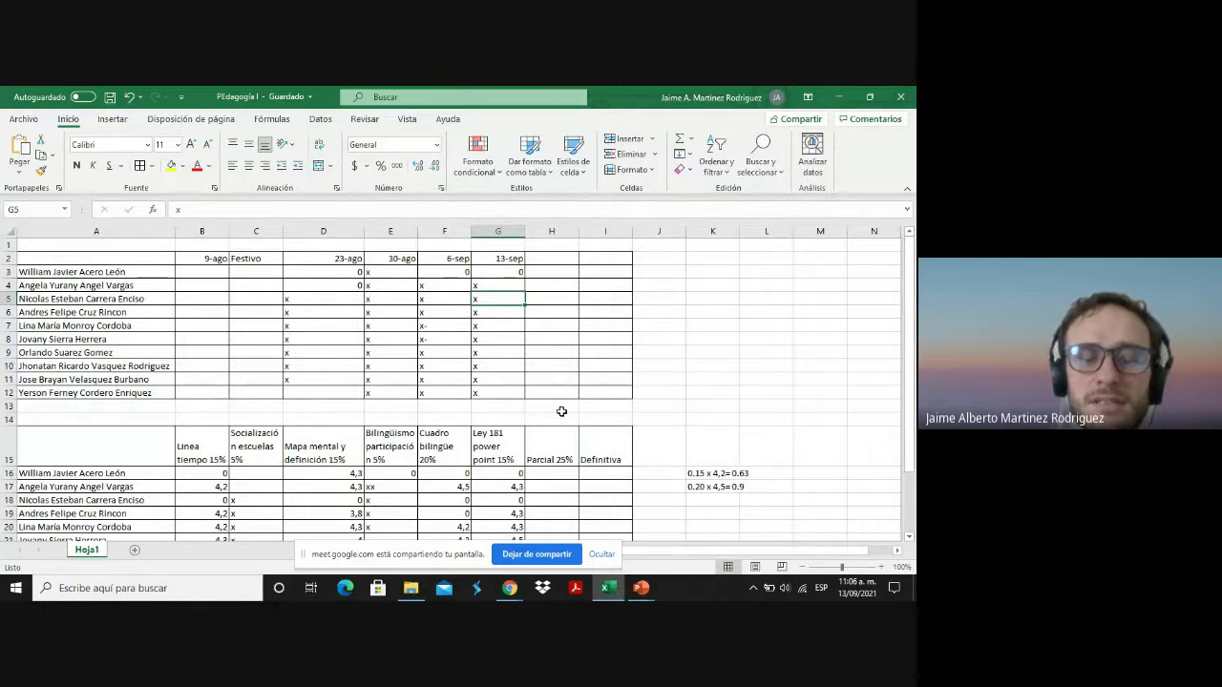
pyautogui.moveTo(510, 588)
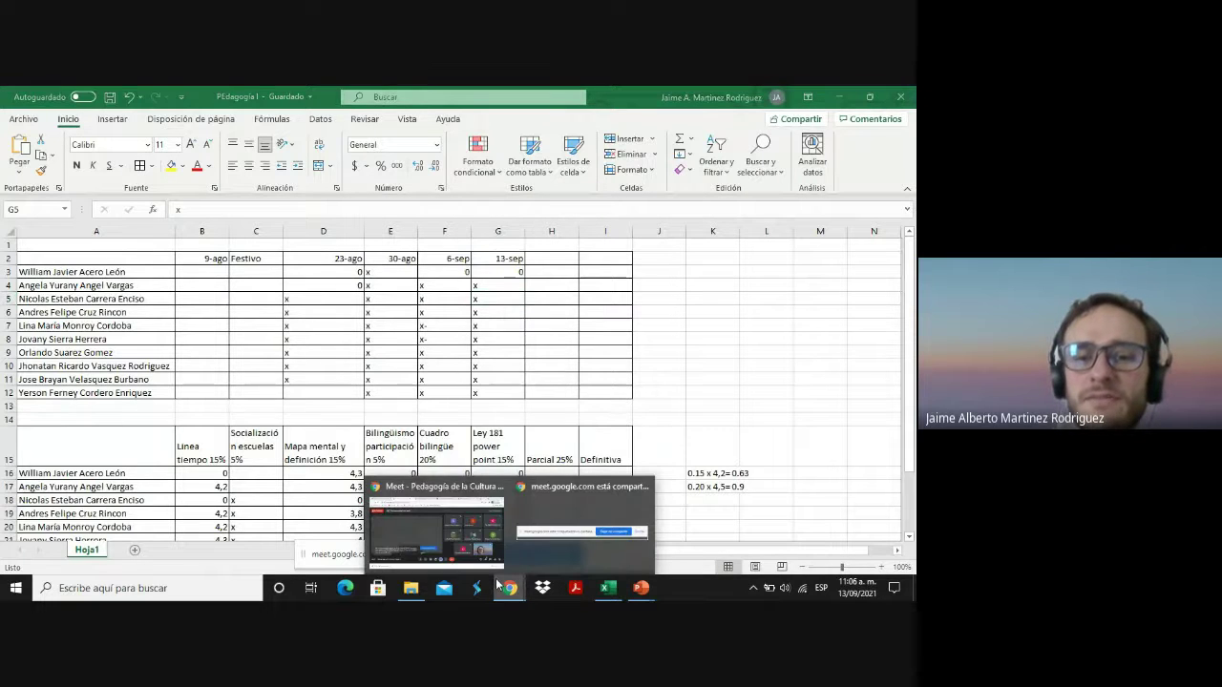
pyautogui.click(434, 535)
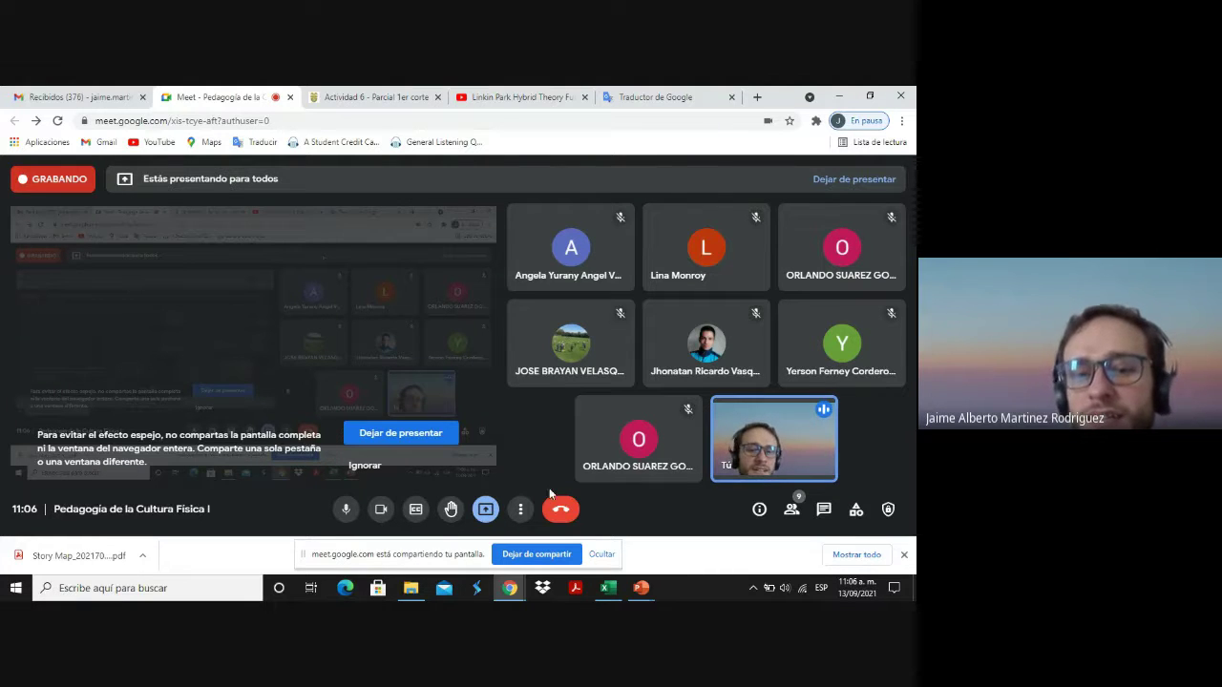
pyautogui.click(603, 554)
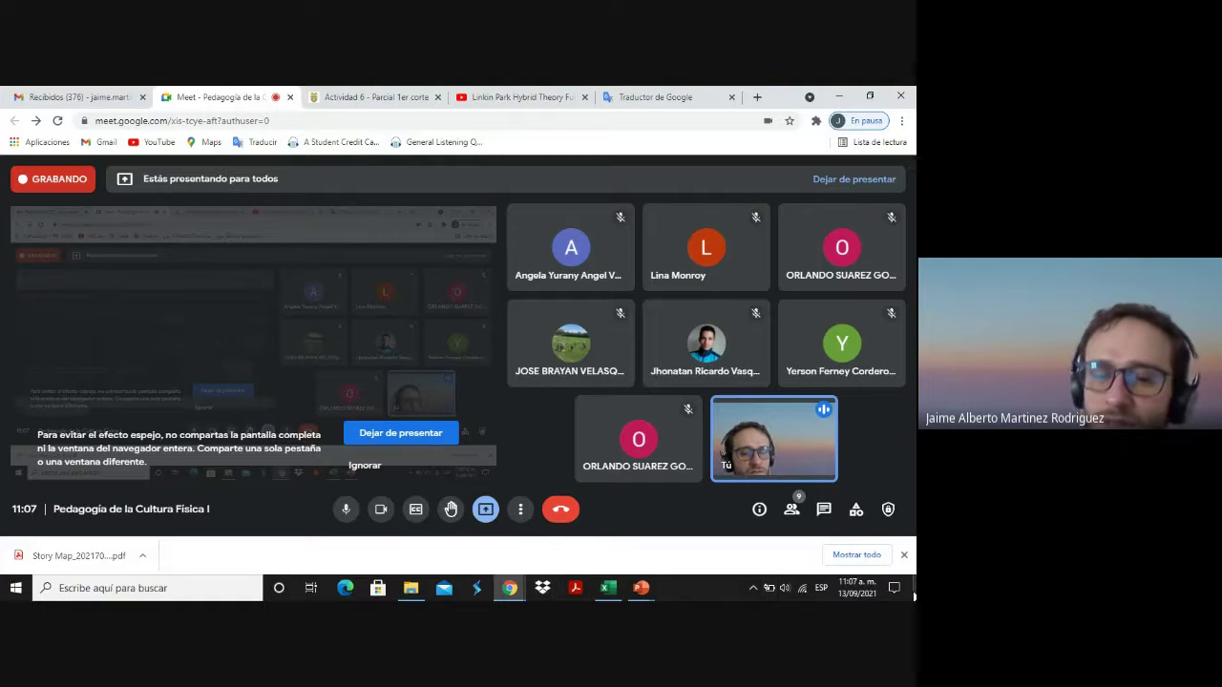
# Switch to the Excel gradebook and review the activity headings and percentage weights in row 15 of the grade table.
pyautogui.click(607, 587)
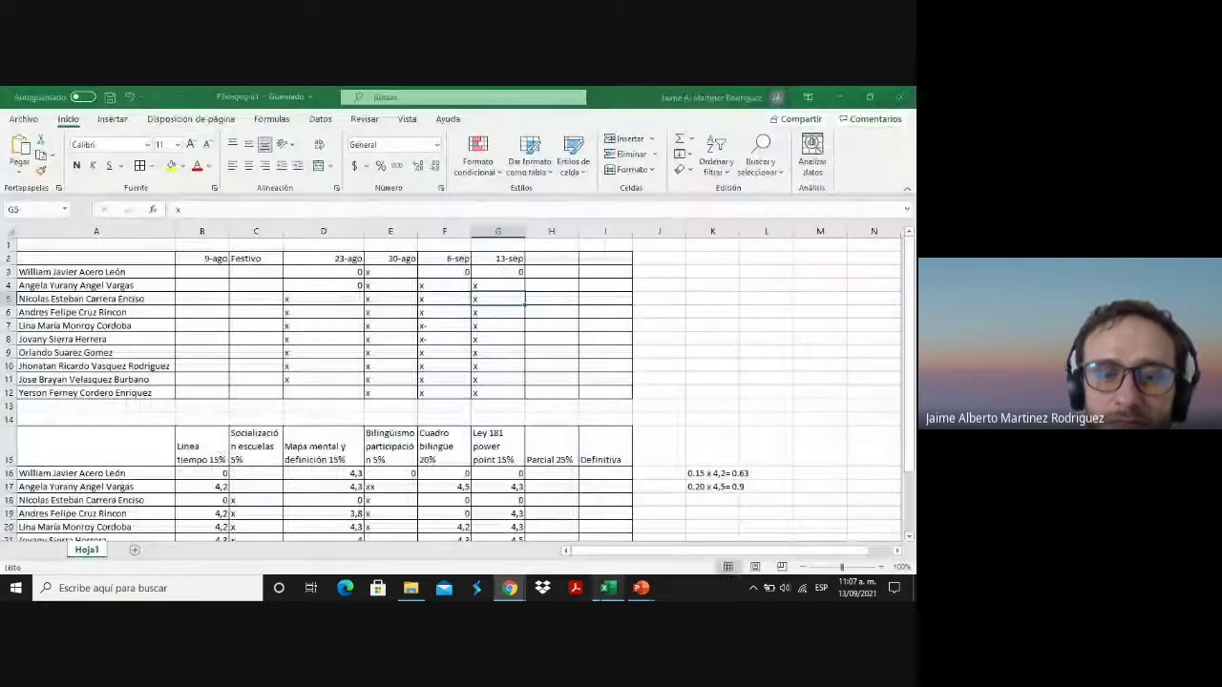
pyautogui.scroll(-2, 909, 538)
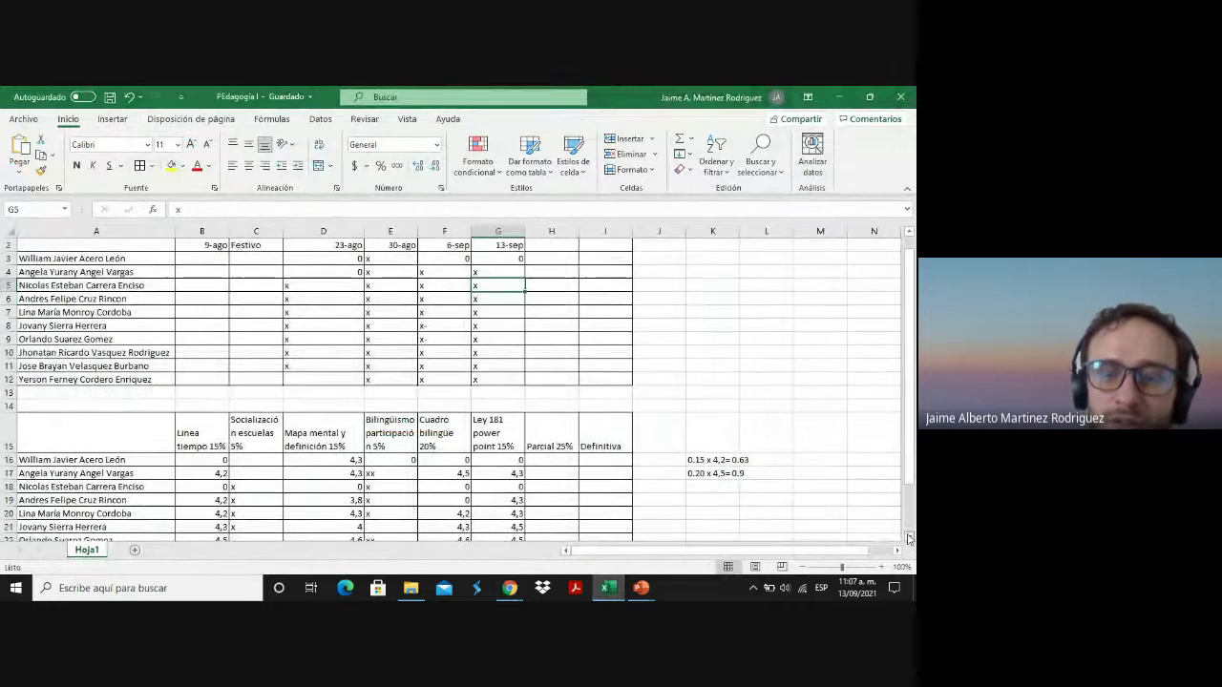
pyautogui.scroll(-2, 909, 537)
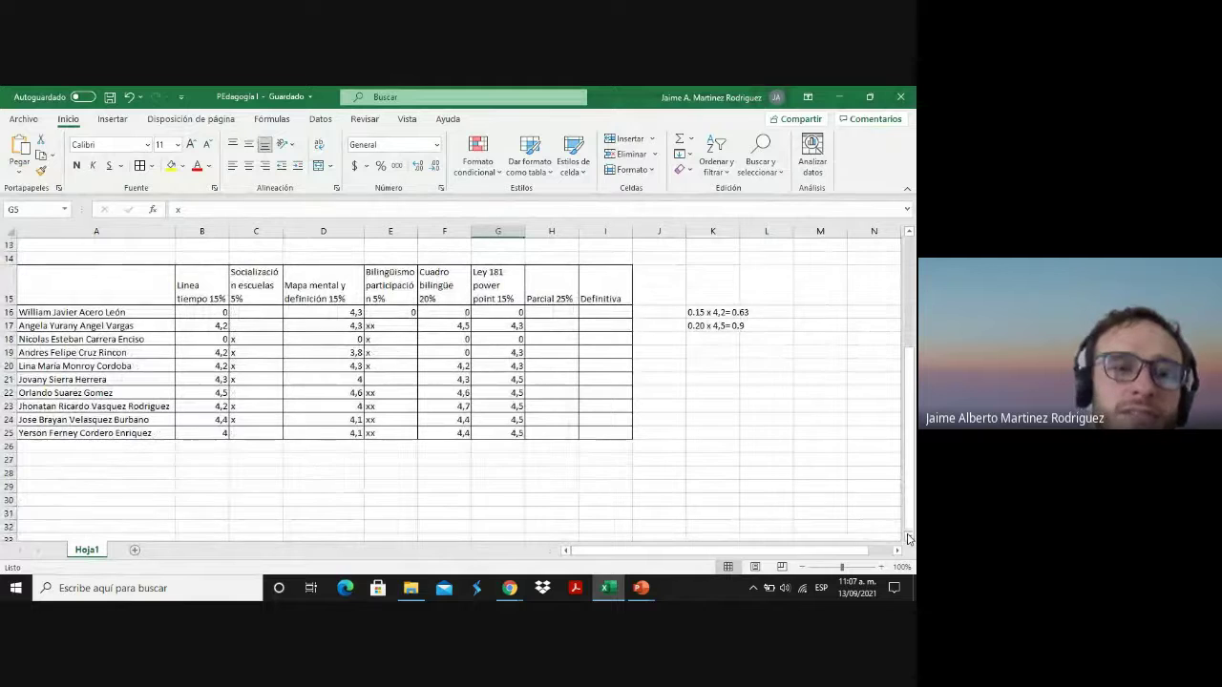
pyautogui.click(186, 284)
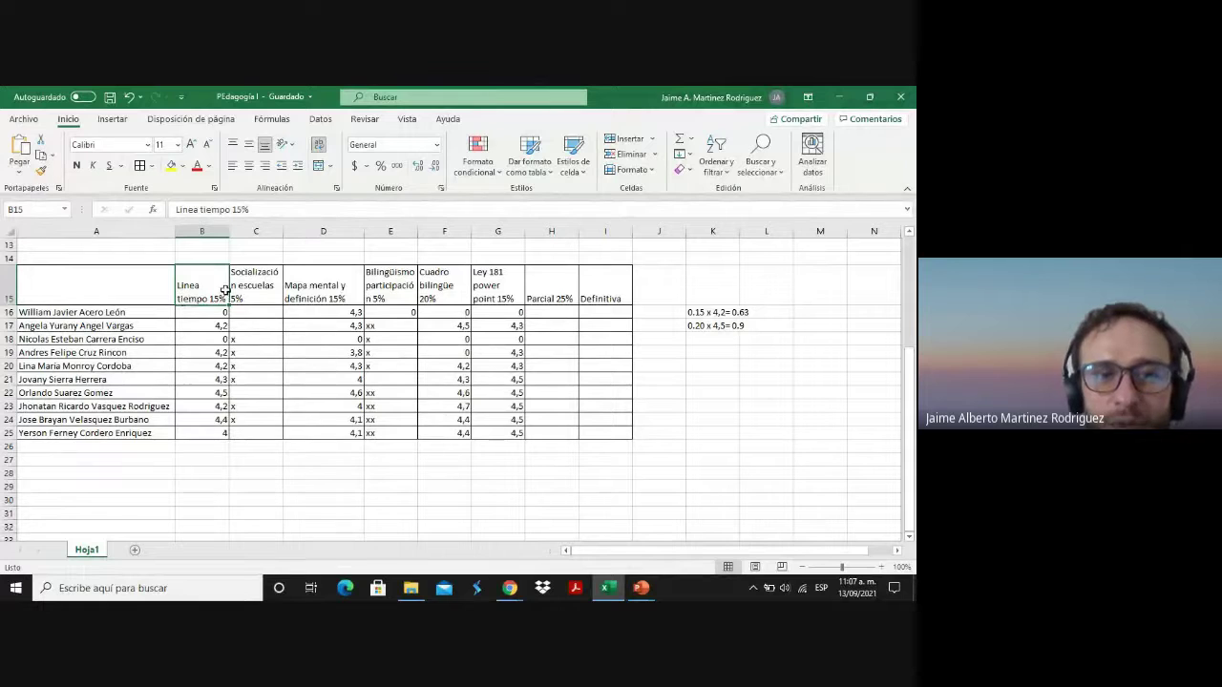
pyautogui.click(333, 299)
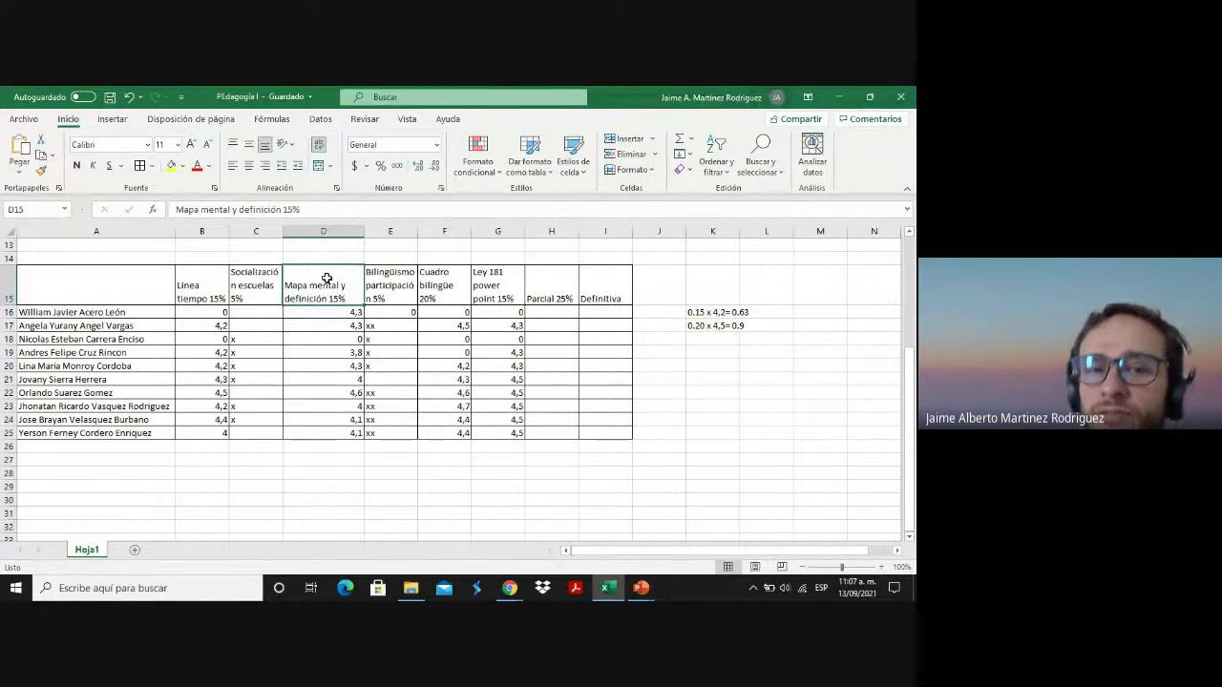
pyautogui.click(450, 291)
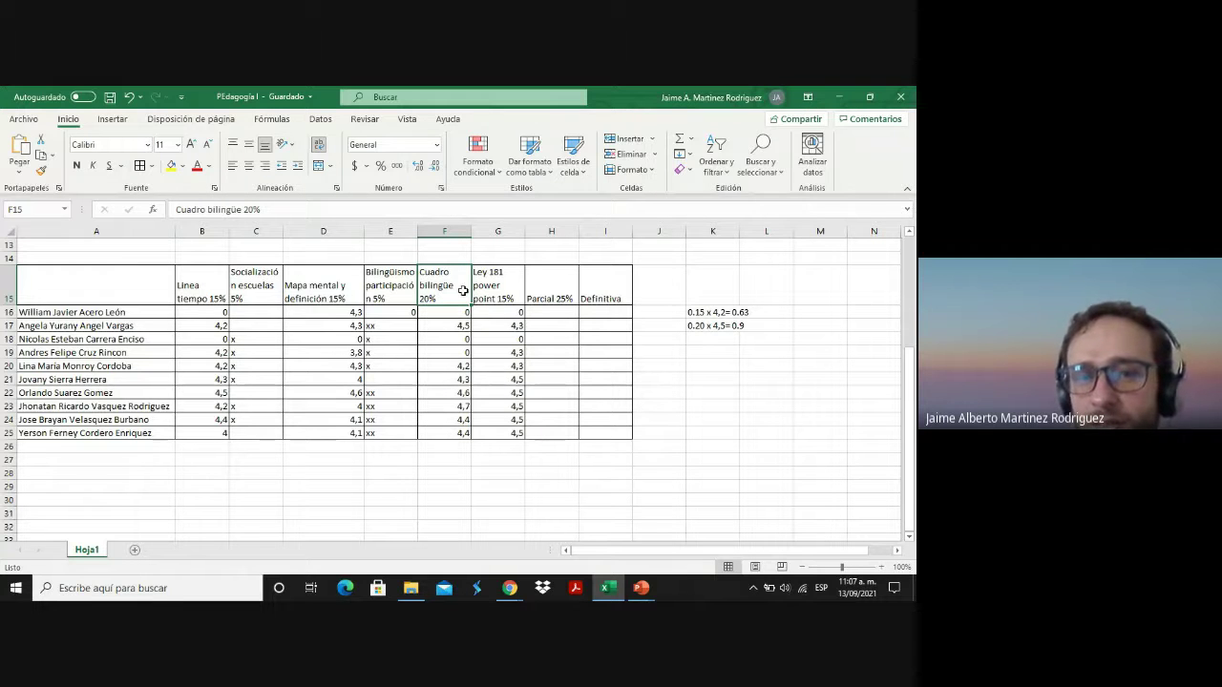
pyautogui.click(497, 295)
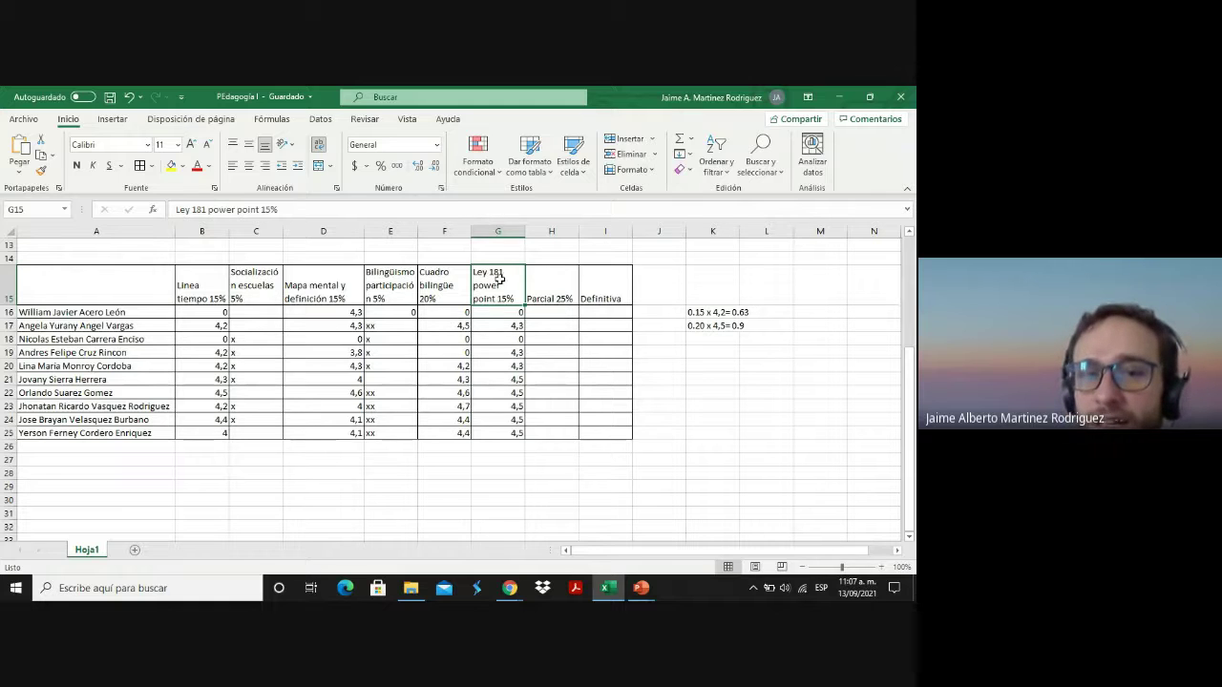
pyautogui.click(558, 286)
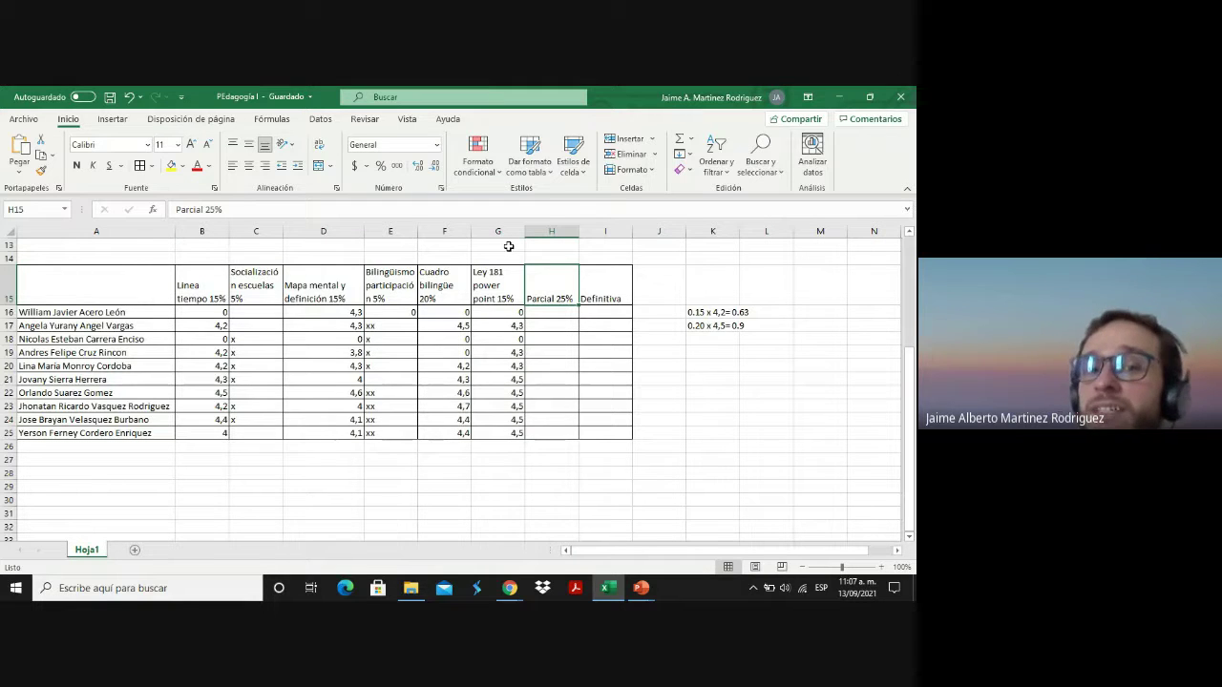
pyautogui.click(513, 283)
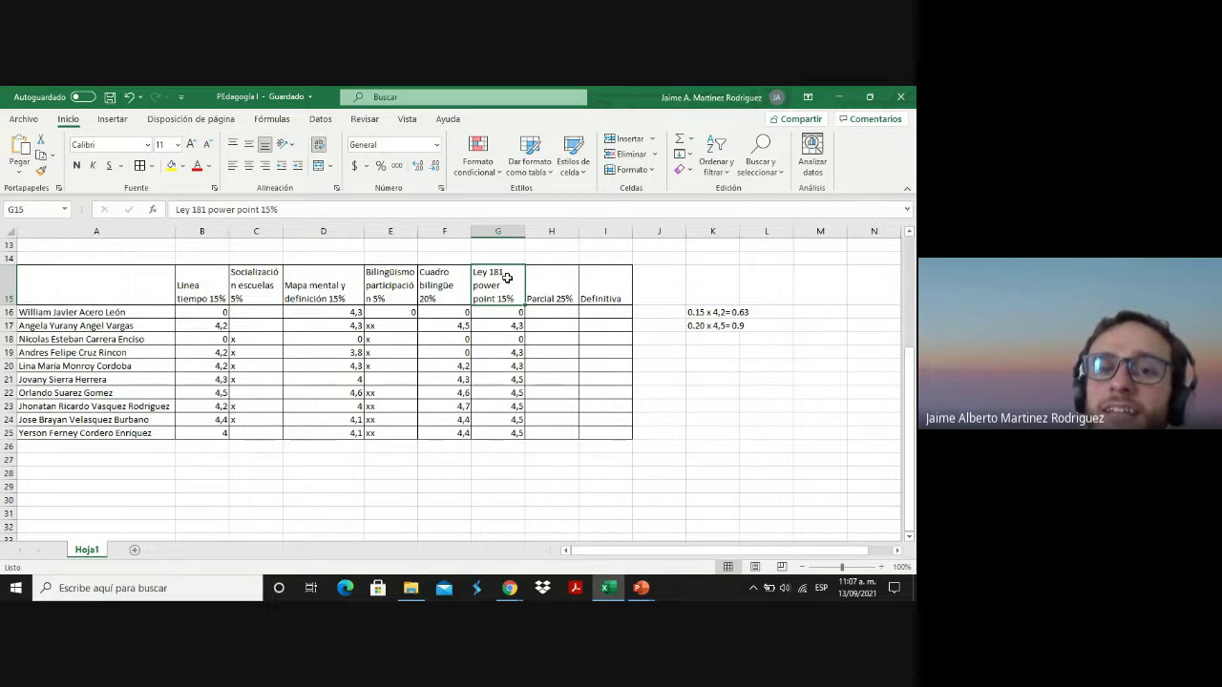
pyautogui.click(342, 284)
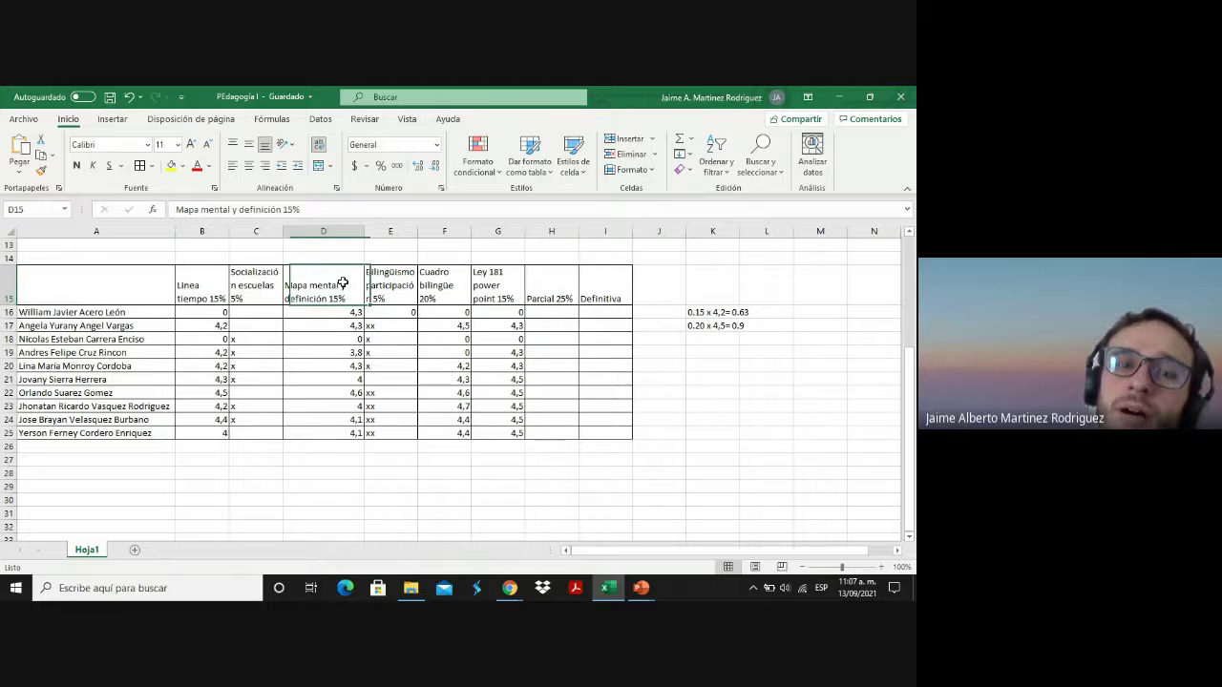
pyautogui.click(184, 280)
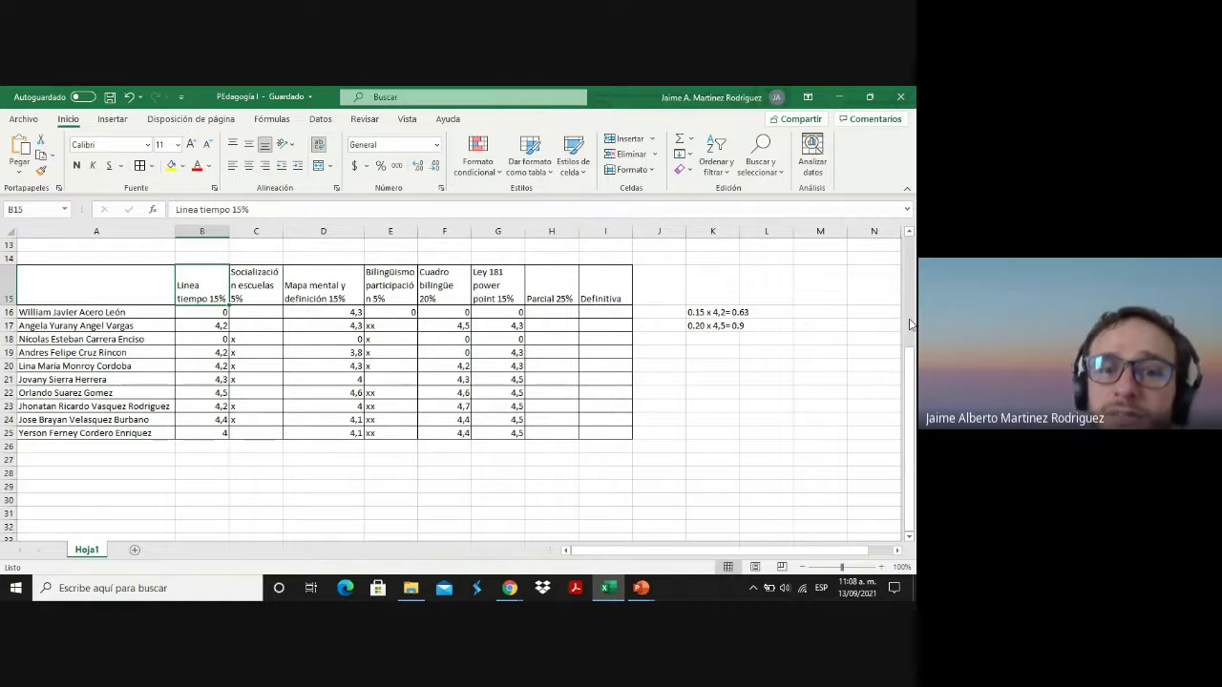
pyautogui.click(445, 290)
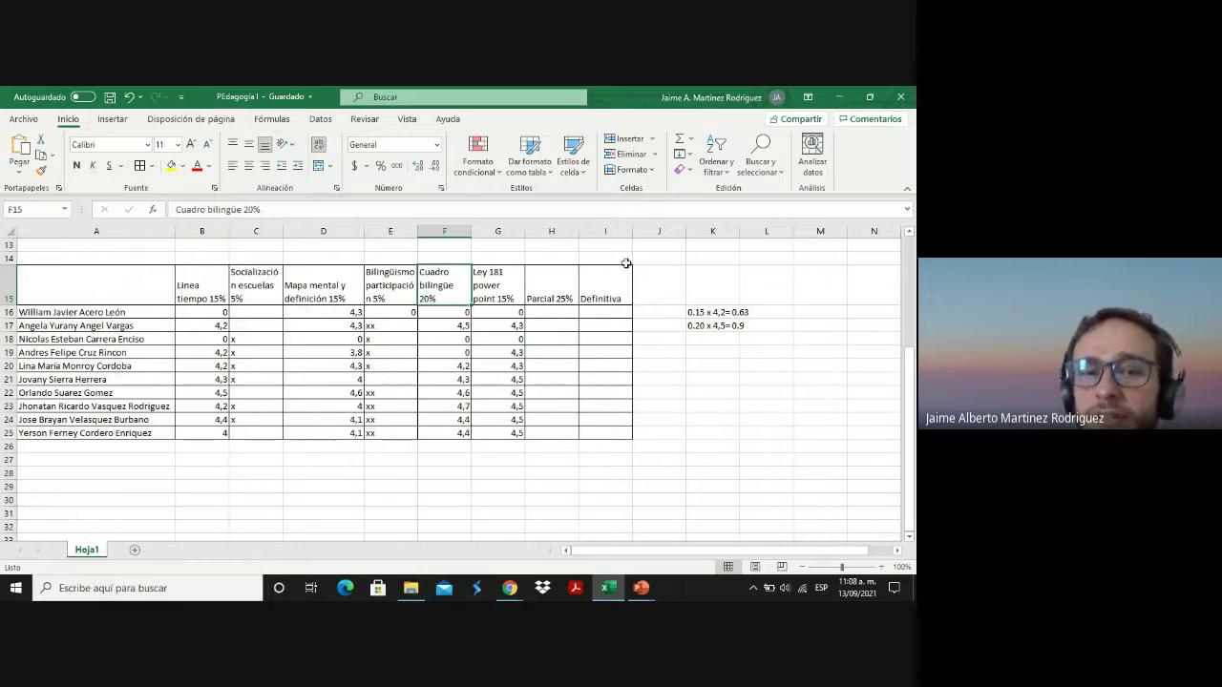
pyautogui.click(261, 298)
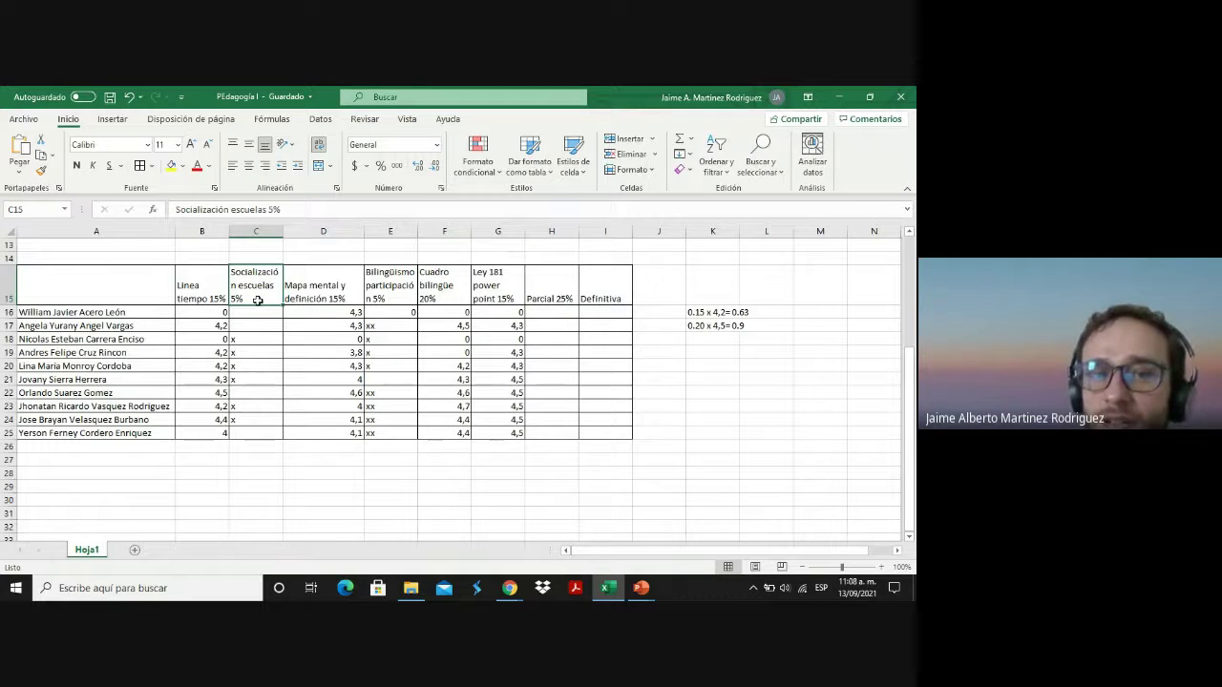
pyautogui.click(380, 269)
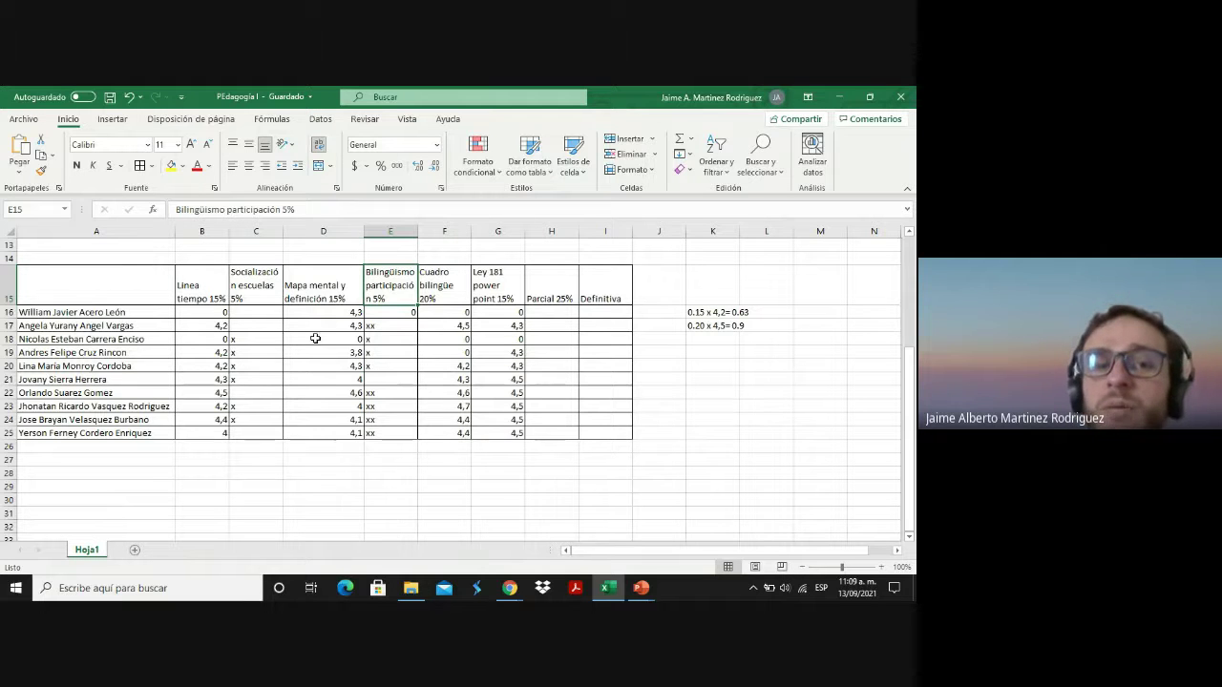
pyautogui.click(203, 304)
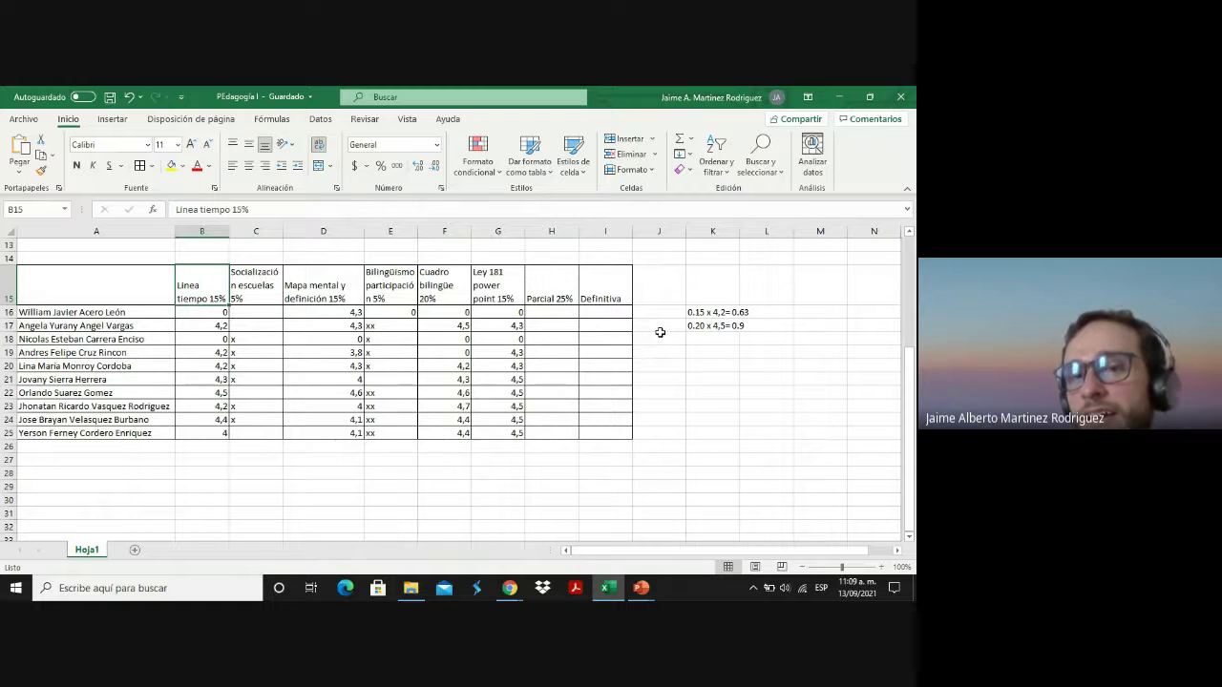
# Enter the results of the two example weightings beside them in column M: 0,63 in M16 and 0,9 in M17.
pyautogui.click(712, 315)
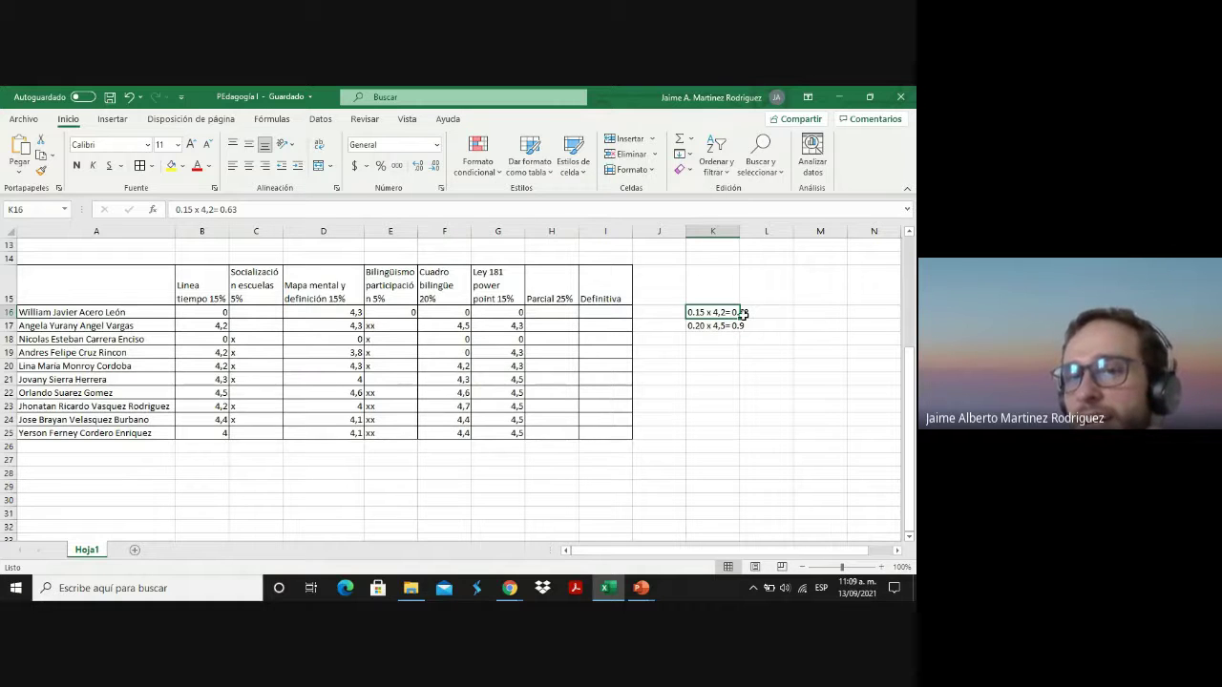
pyautogui.click(741, 314)
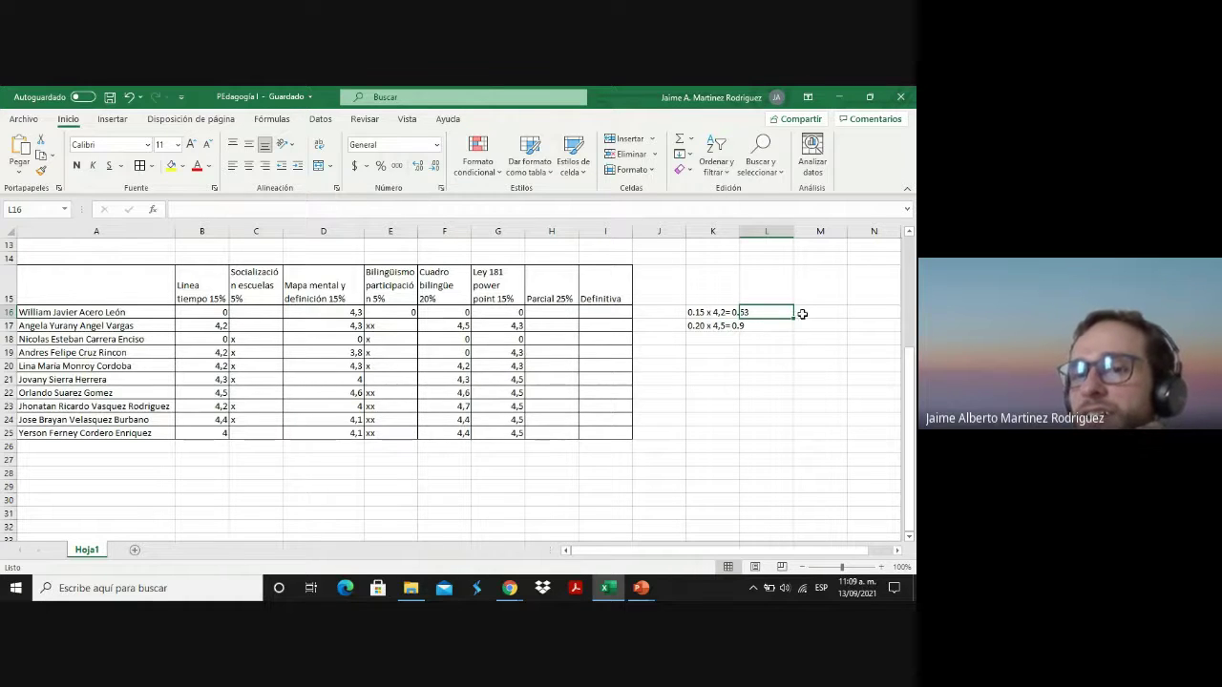
pyautogui.click(808, 311)
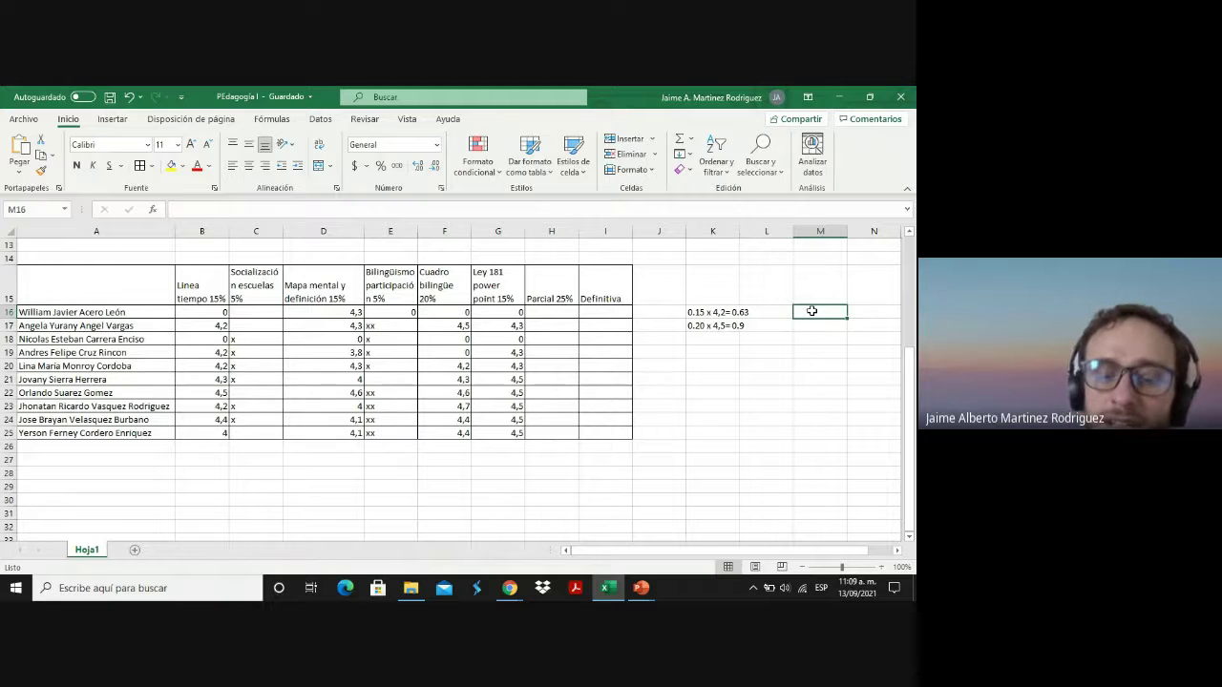
pyautogui.write('0,63')
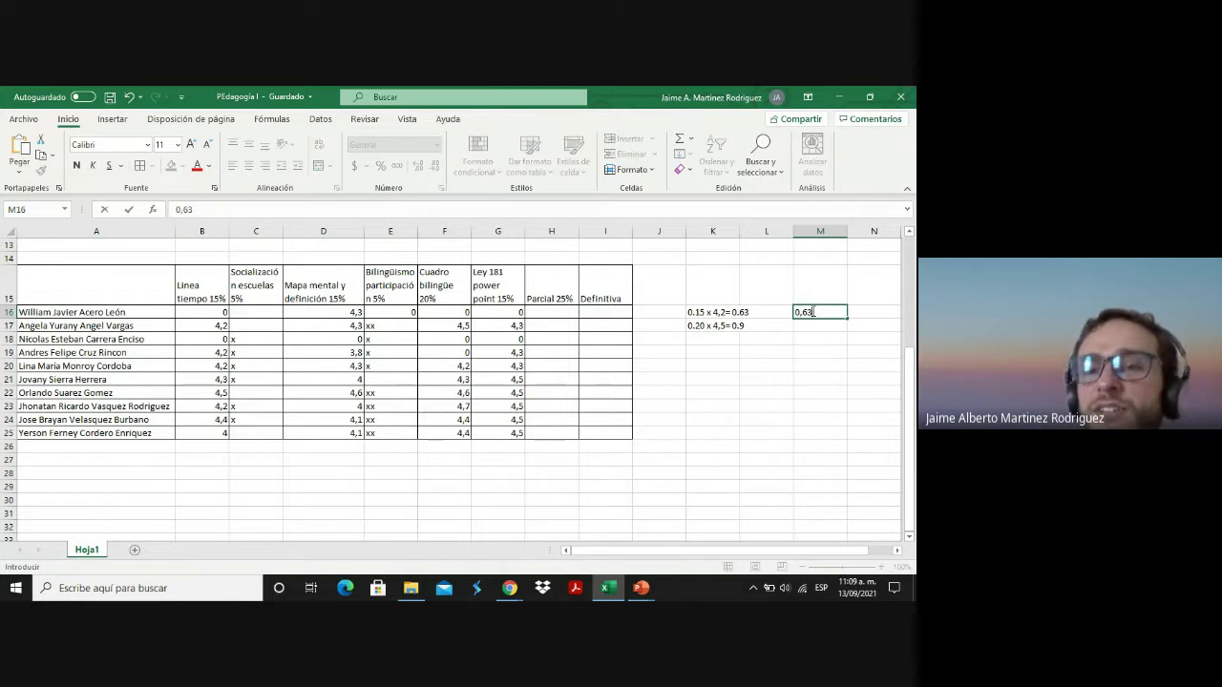
pyautogui.click(718, 328)
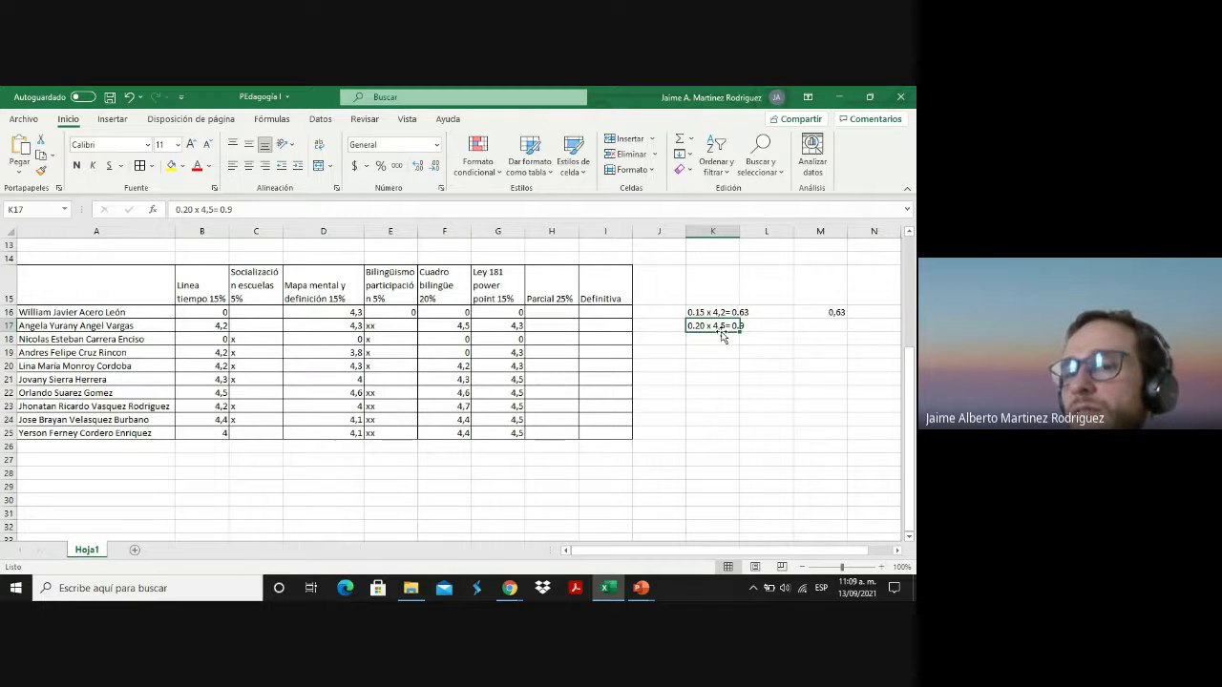
pyautogui.click(812, 327)
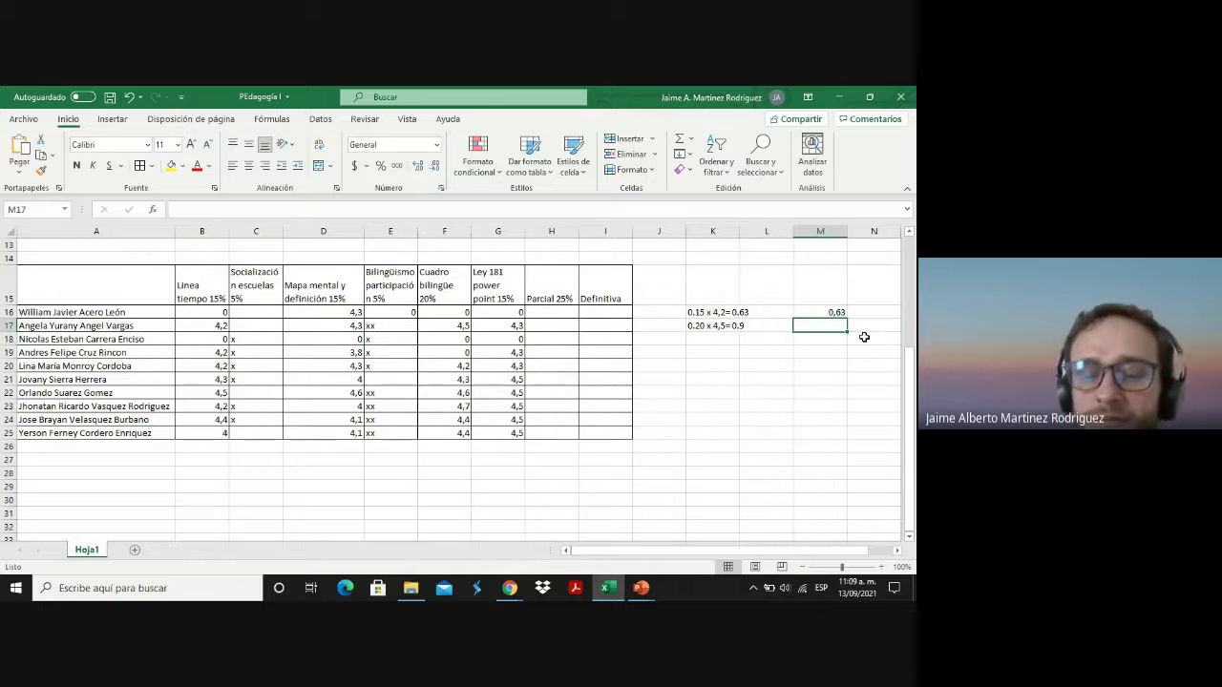
pyautogui.write('0,9')
pyautogui.press('Up')
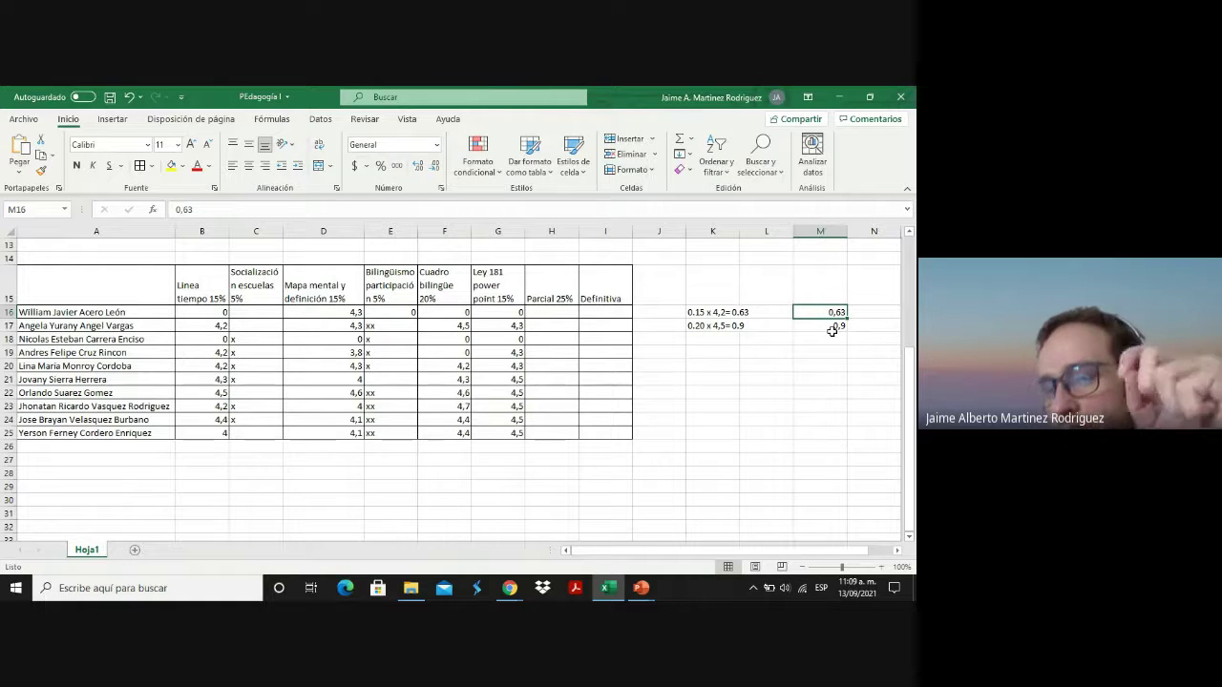
pyautogui.click(832, 327)
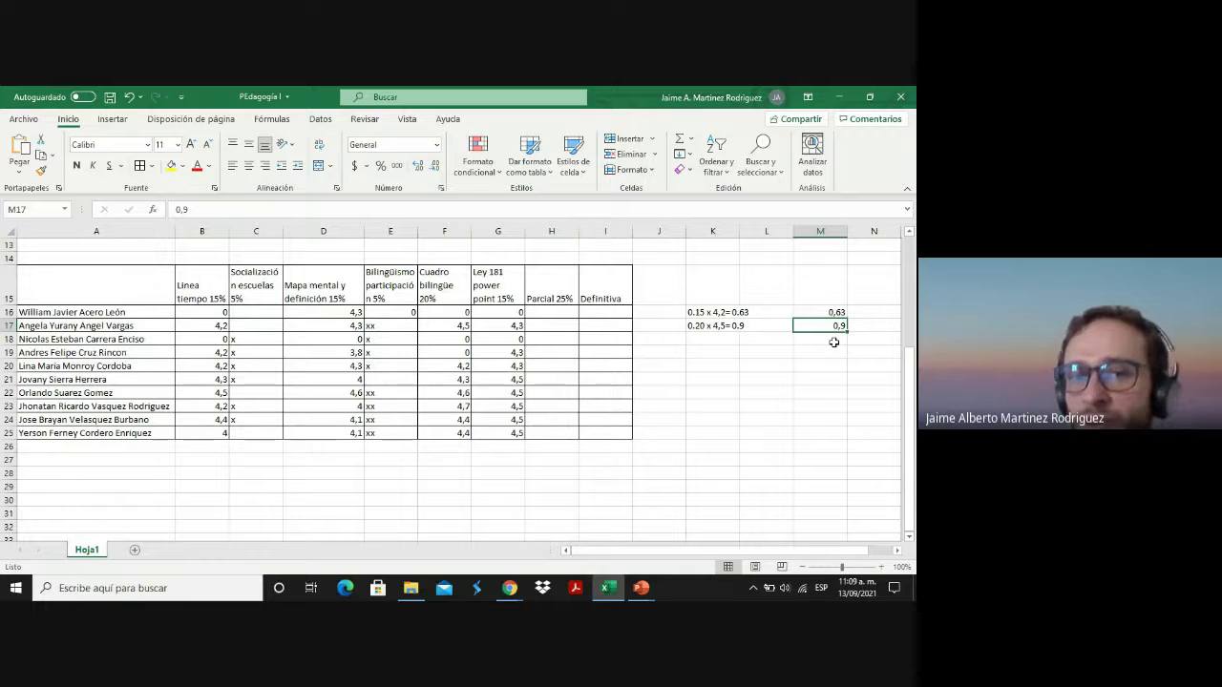
# Examine the Parcial, Bilingüismo participación and Socialización escuelas headings, and the students' x marks in the Socialización escuelas column.
pyautogui.click(554, 314)
pyautogui.click(563, 294)
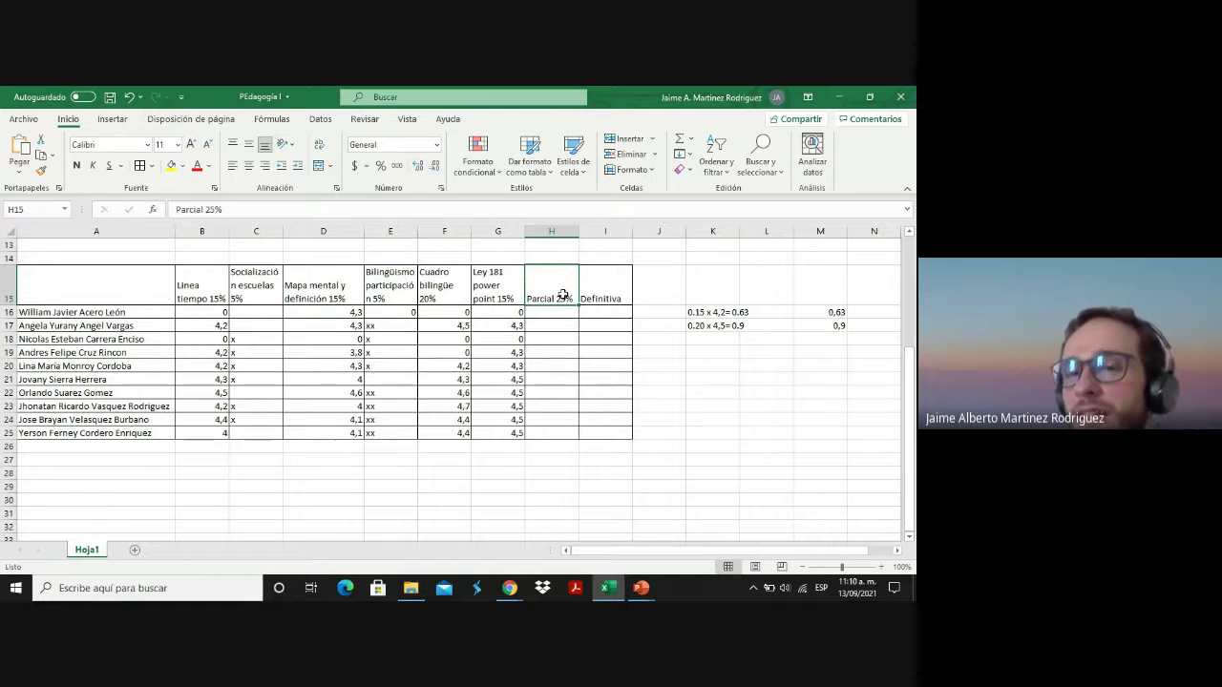
pyautogui.click(251, 291)
pyautogui.click(373, 280)
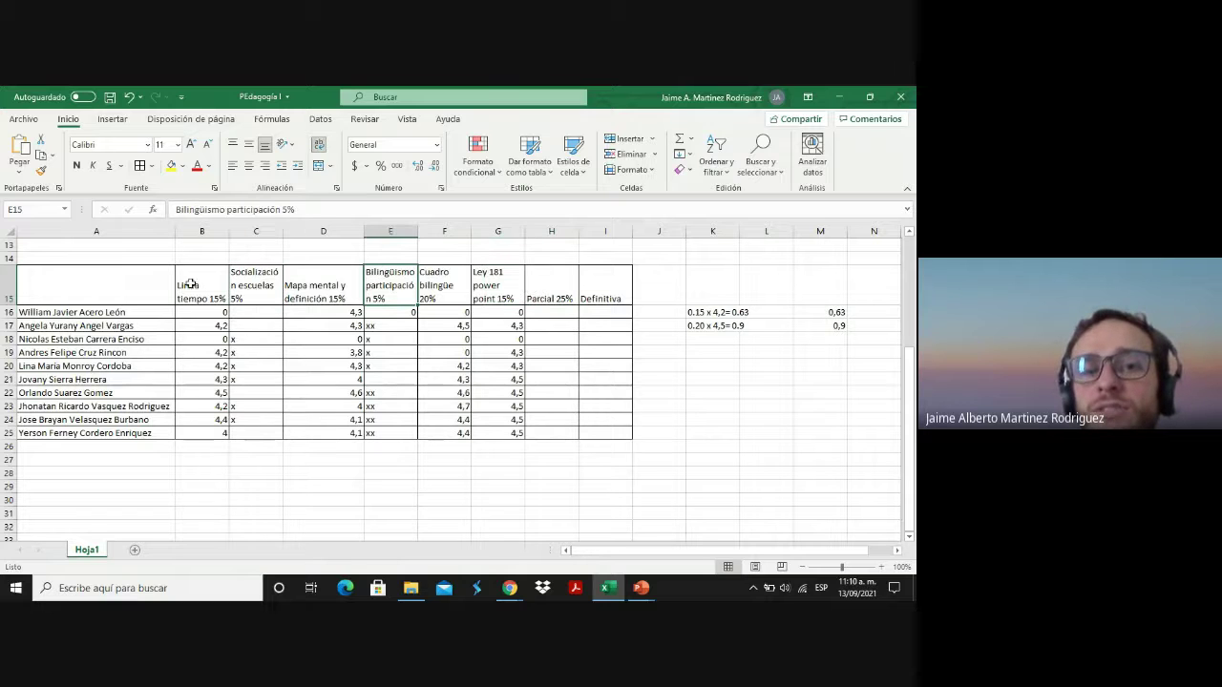
pyautogui.click(235, 290)
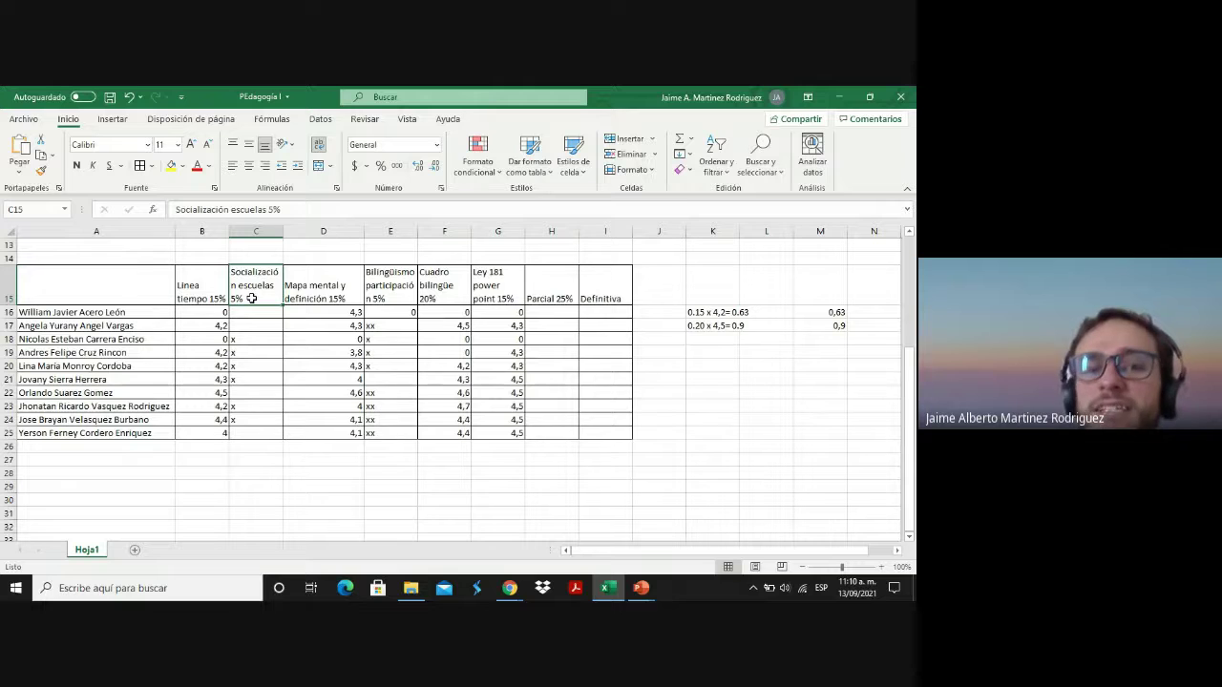
pyautogui.click(252, 339)
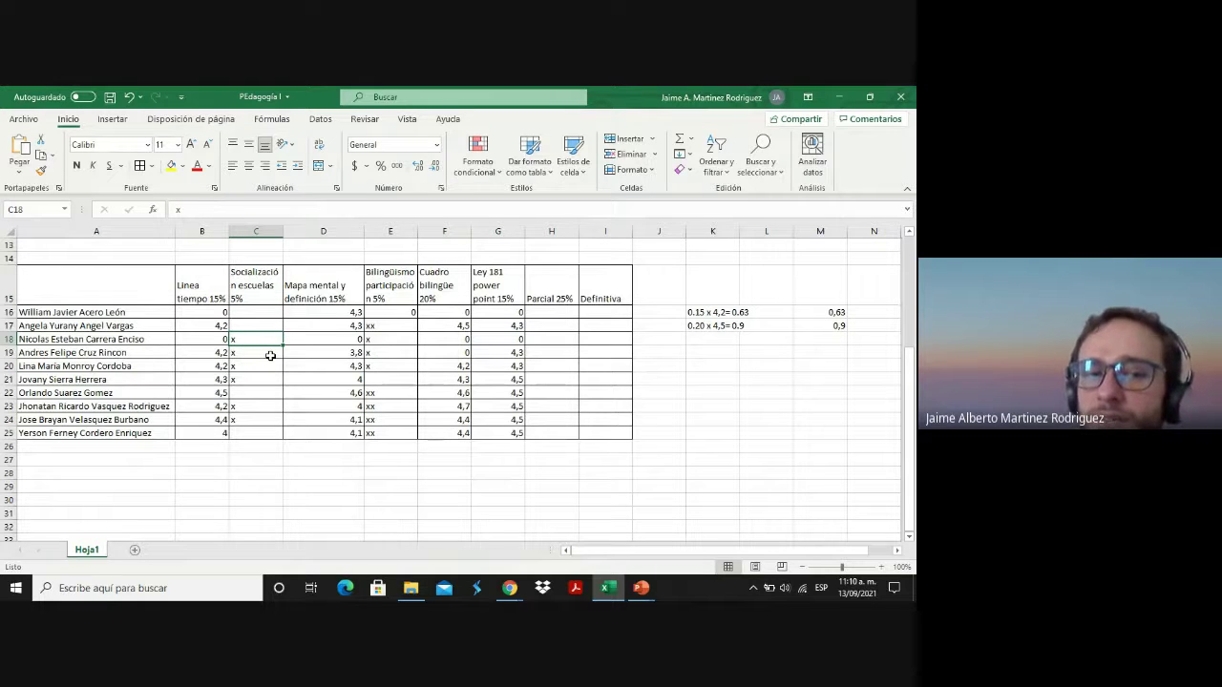
pyautogui.click(270, 355)
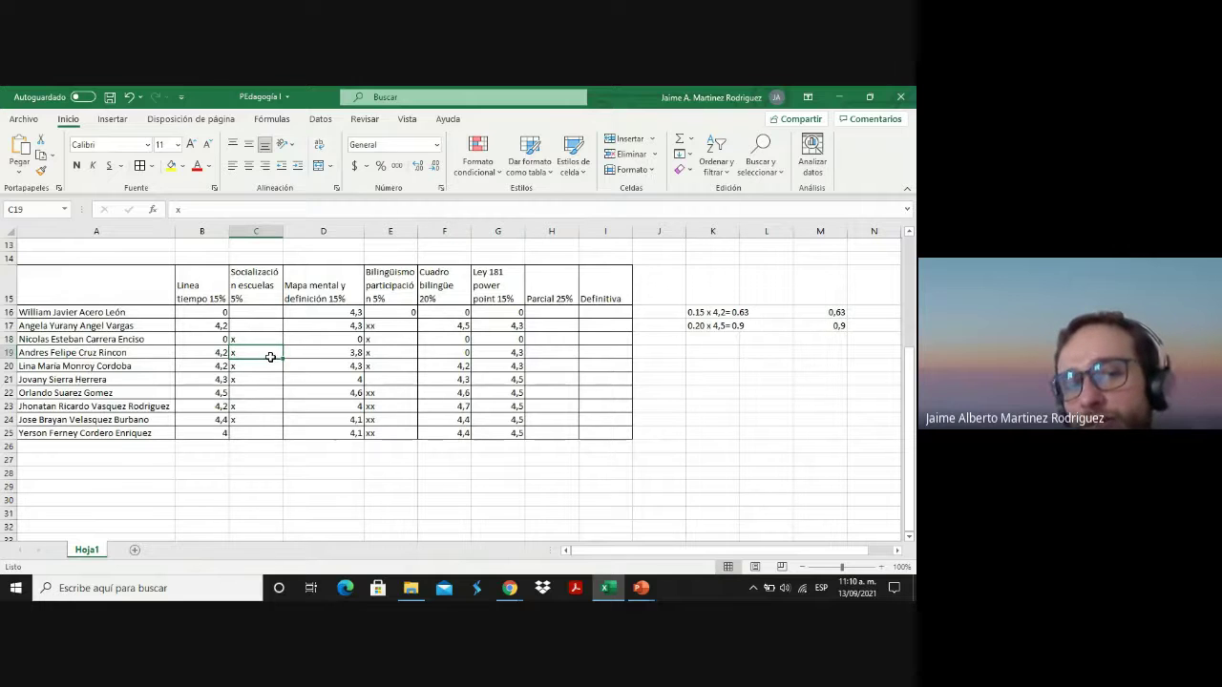
pyautogui.click(271, 365)
pyautogui.click(263, 379)
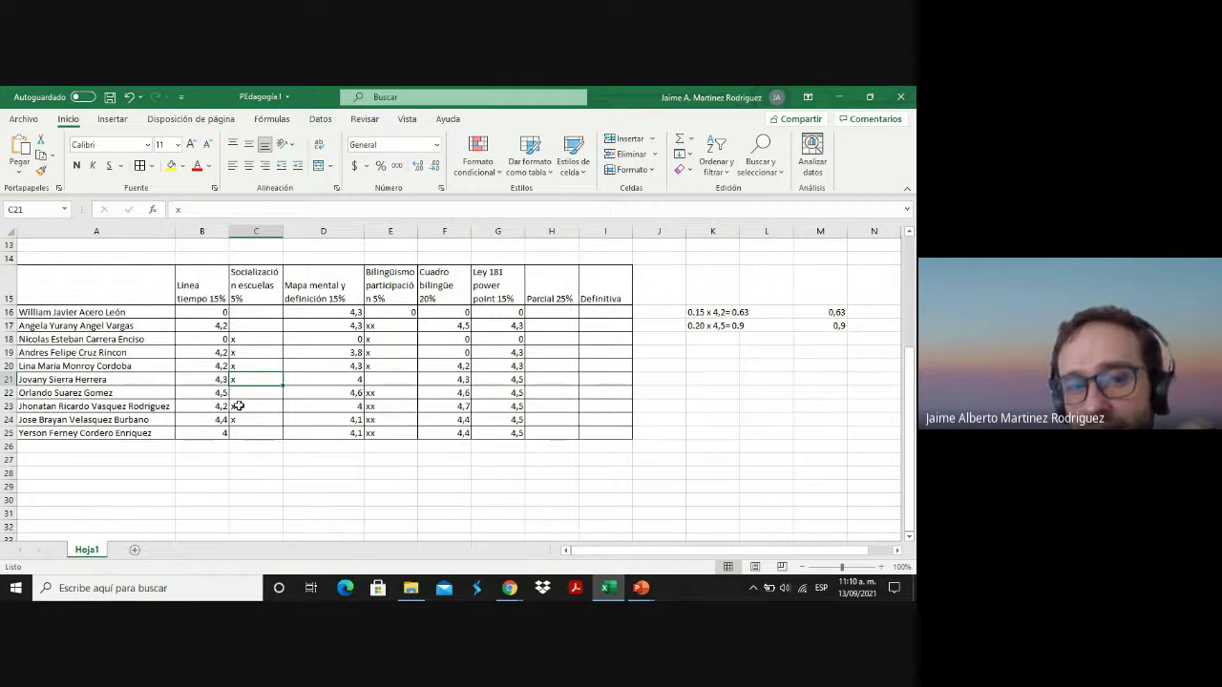
pyautogui.click(236, 406)
pyautogui.click(248, 424)
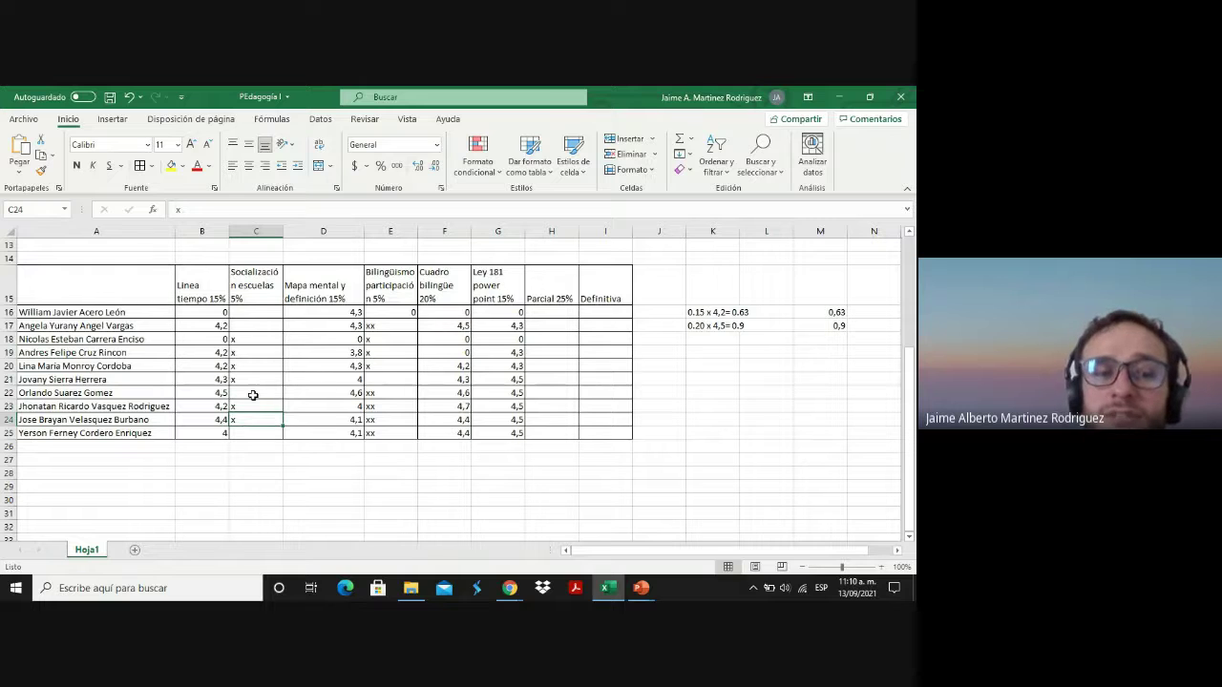
pyautogui.click(242, 341)
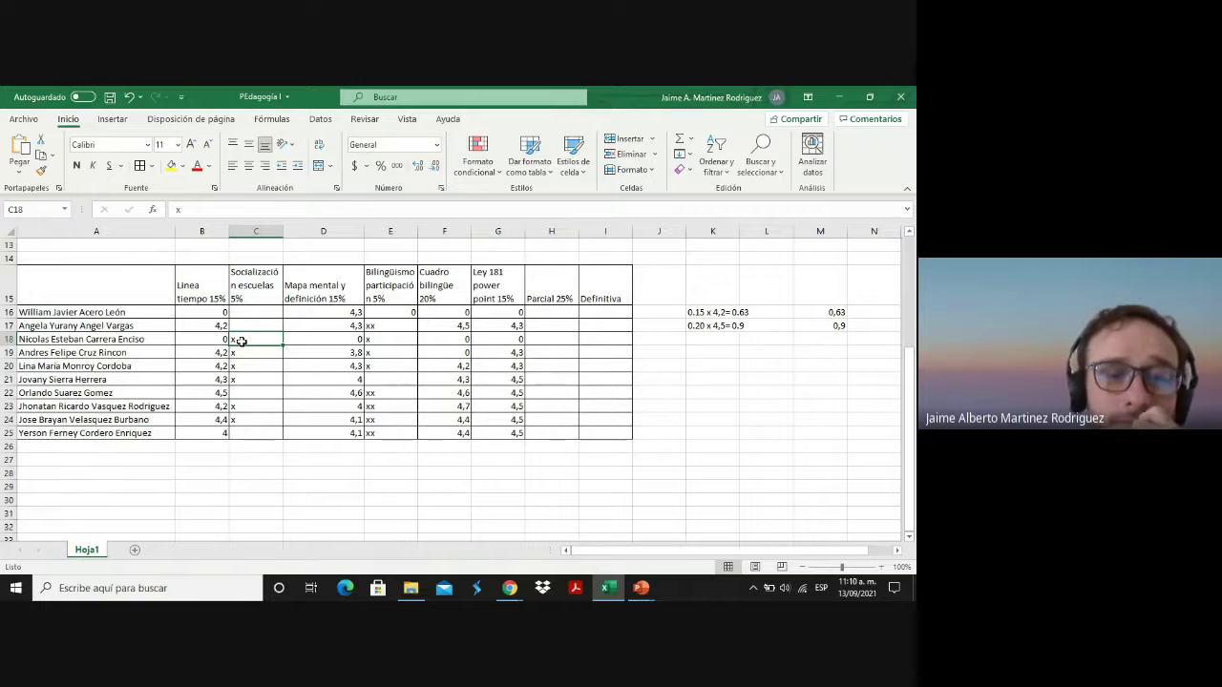
# Examine the students' x and xx marks in the Bilingüismo participación column, comparing rows 17 to 20.
pyautogui.click(389, 338)
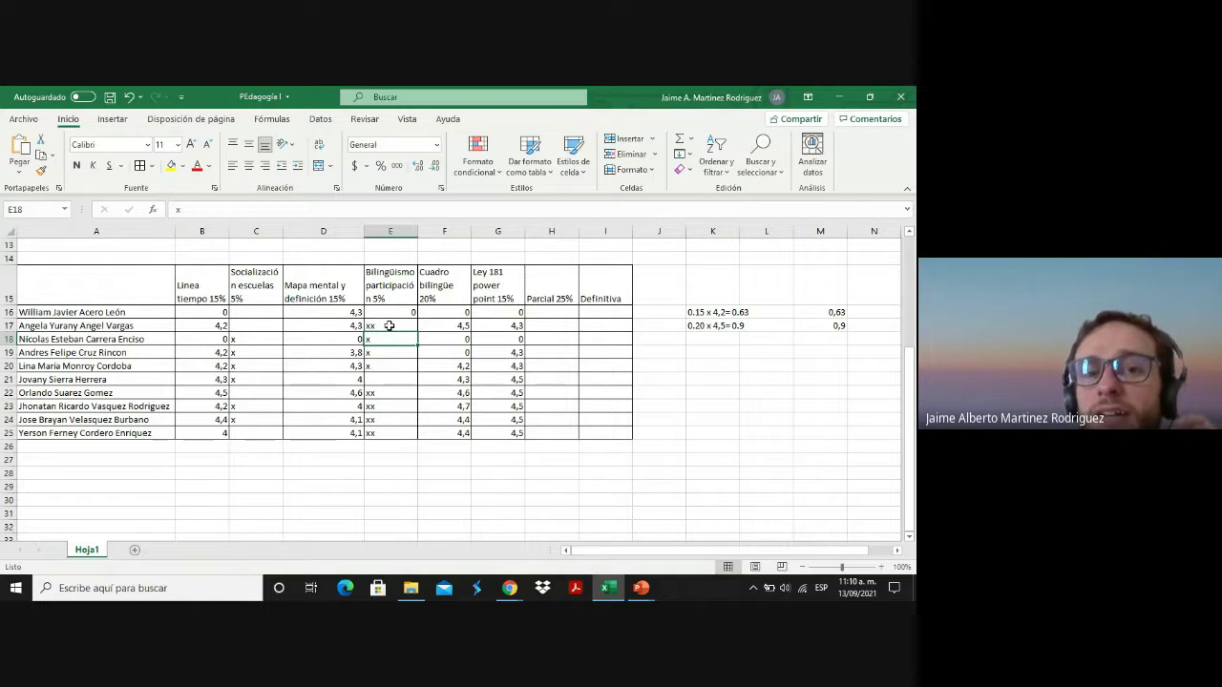
pyautogui.click(389, 325)
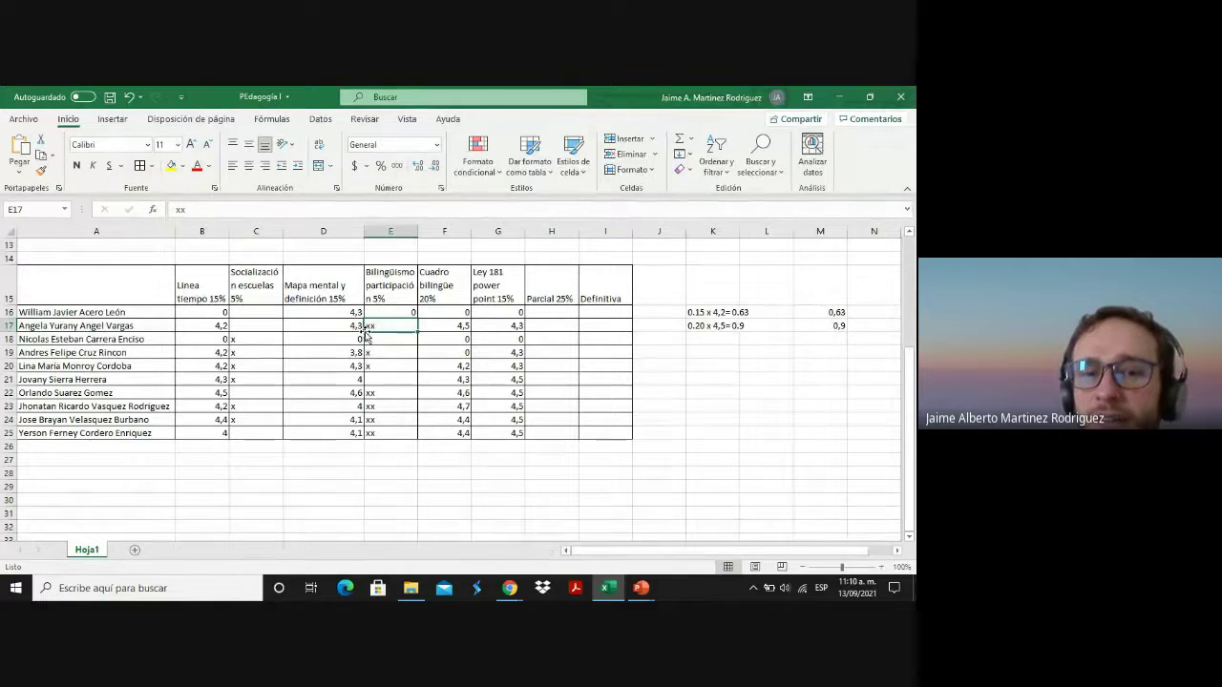
pyautogui.click(440, 325)
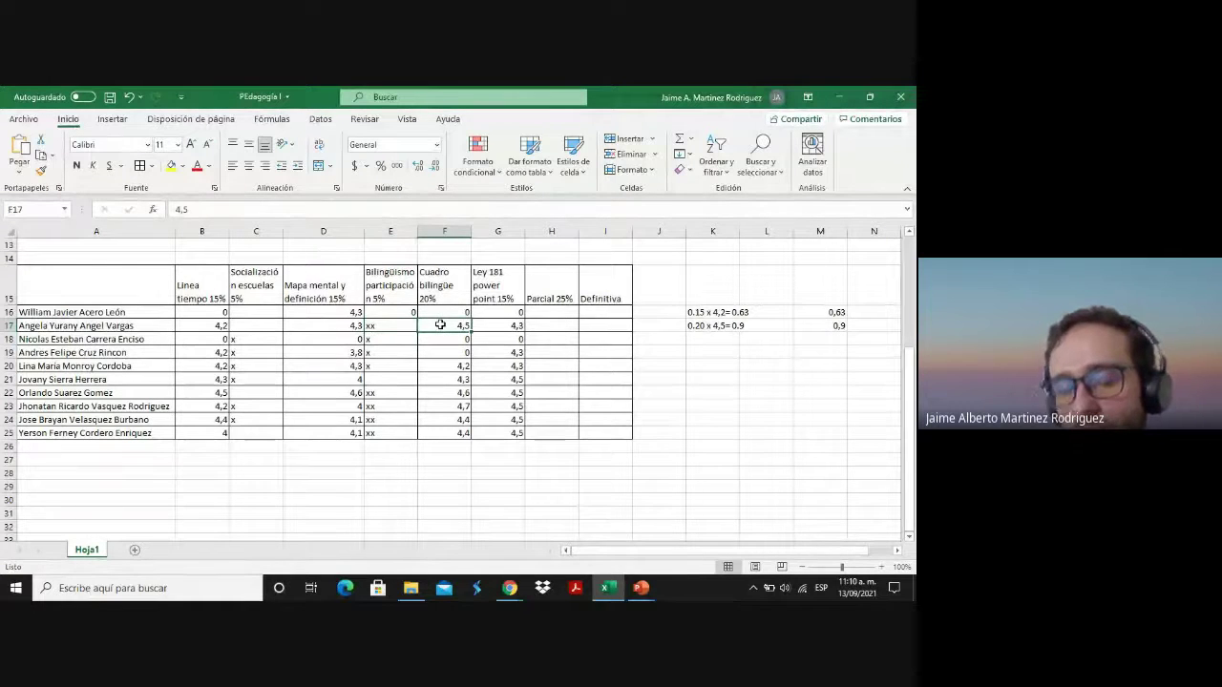
pyautogui.click(396, 331)
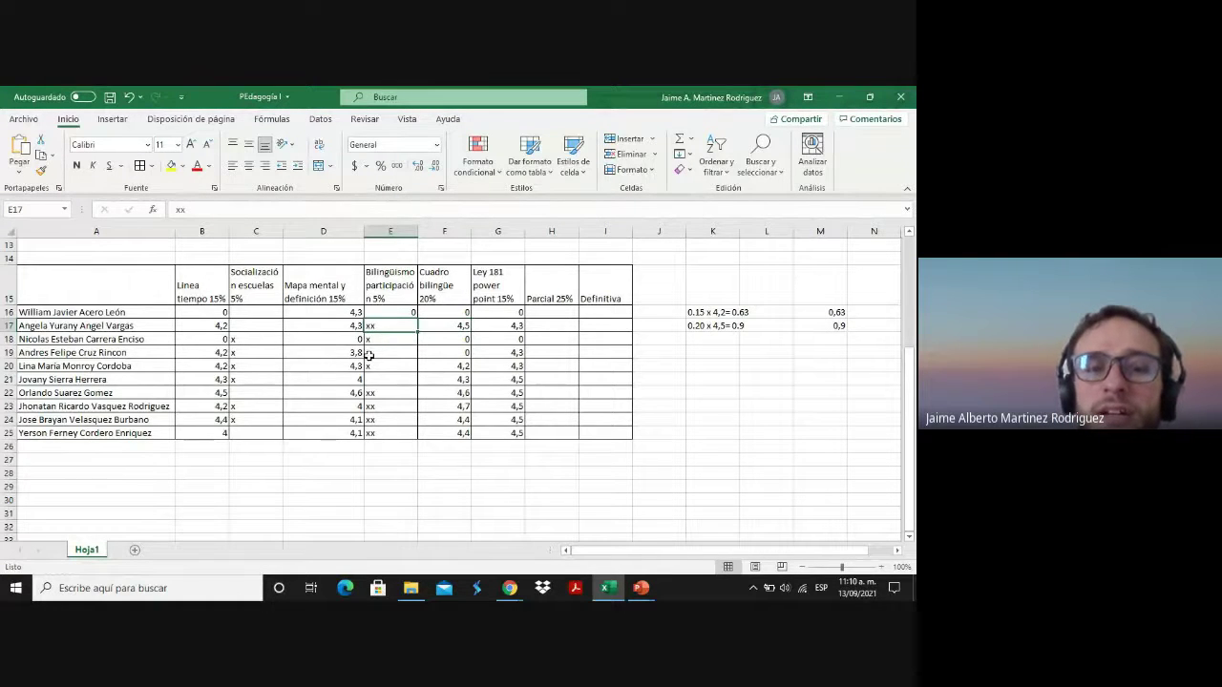
pyautogui.click(370, 354)
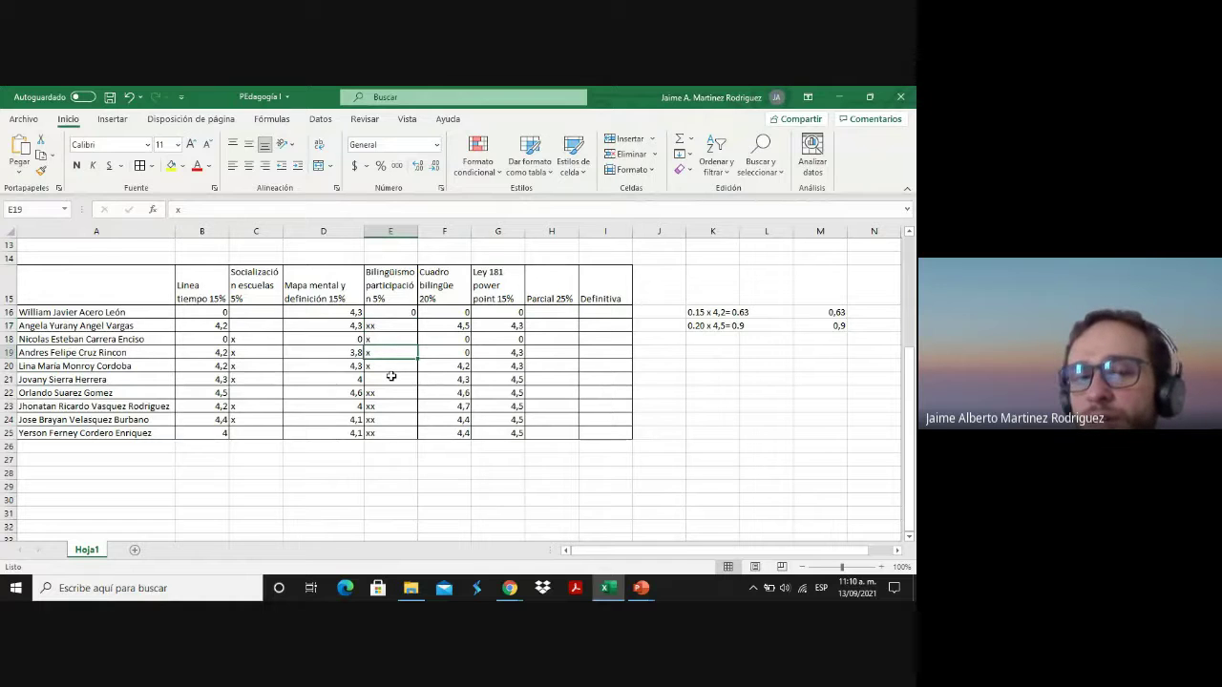
pyautogui.click(387, 325)
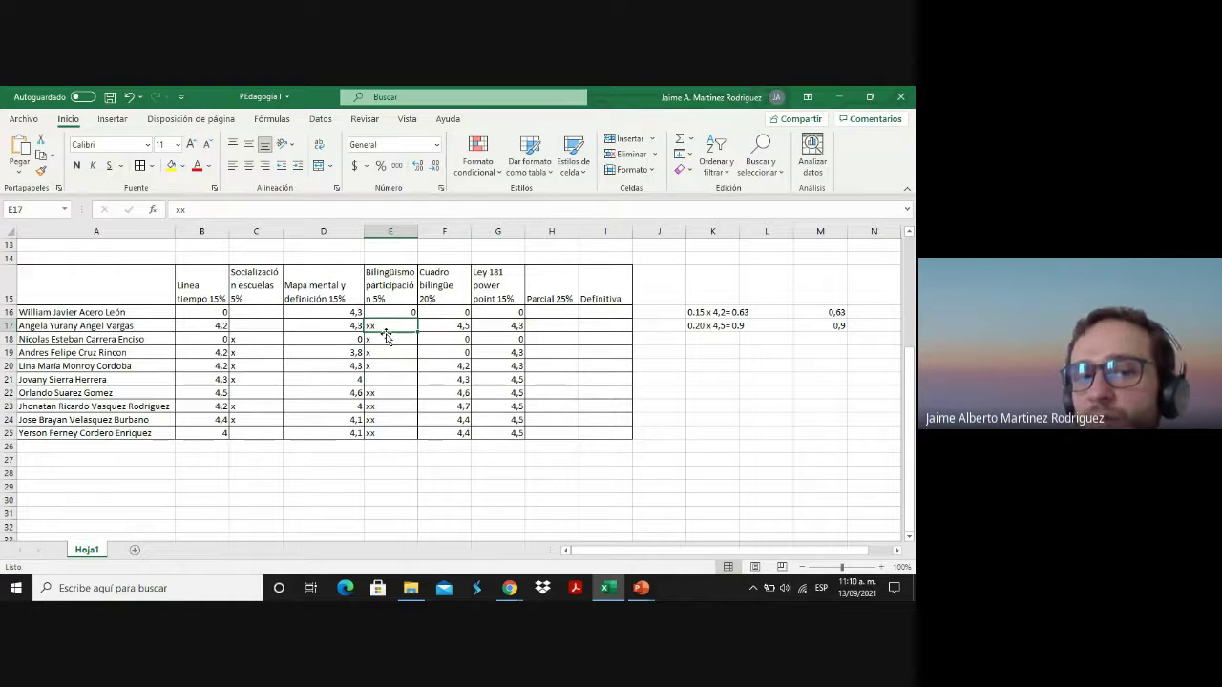
pyautogui.click(386, 339)
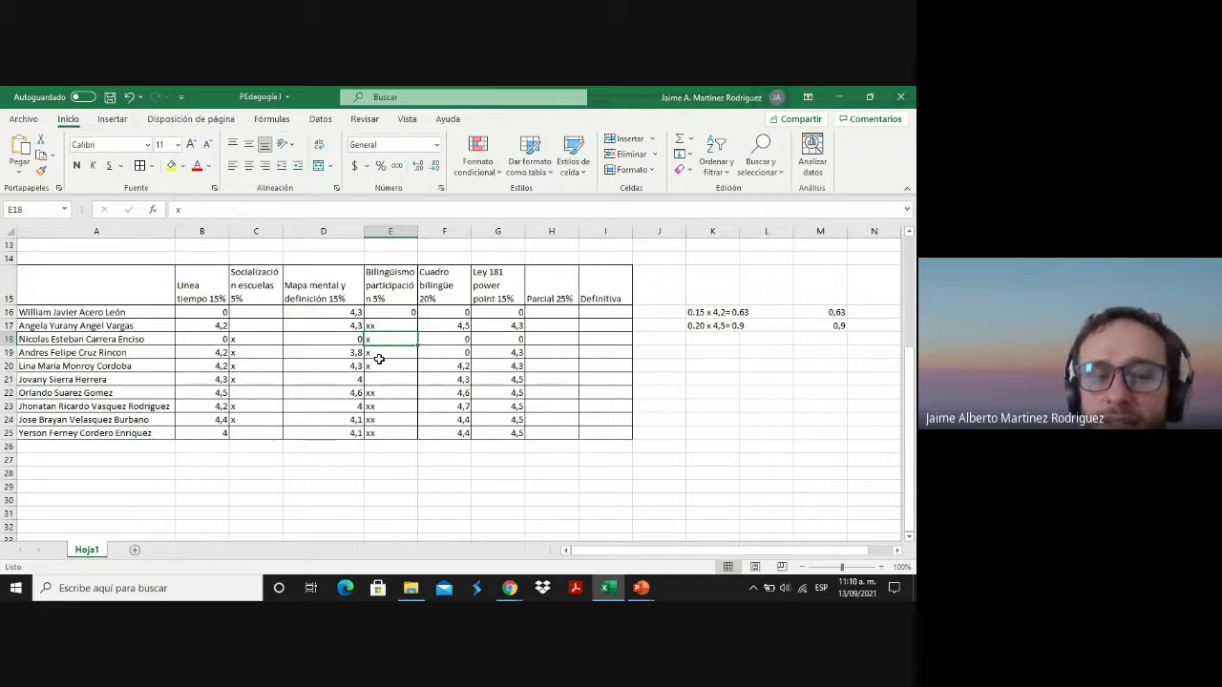
pyautogui.click(380, 363)
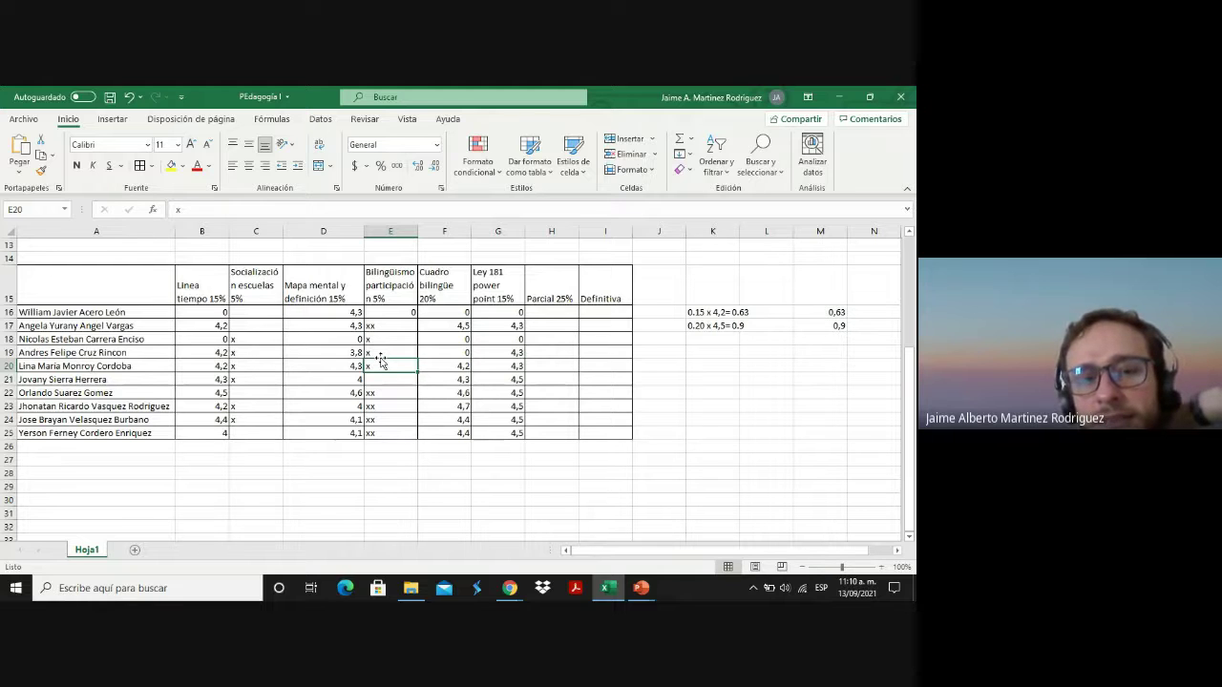
# Switch to the Google Meet call to check the participants and return to the Excel gradebook.
pyautogui.moveTo(510, 588)
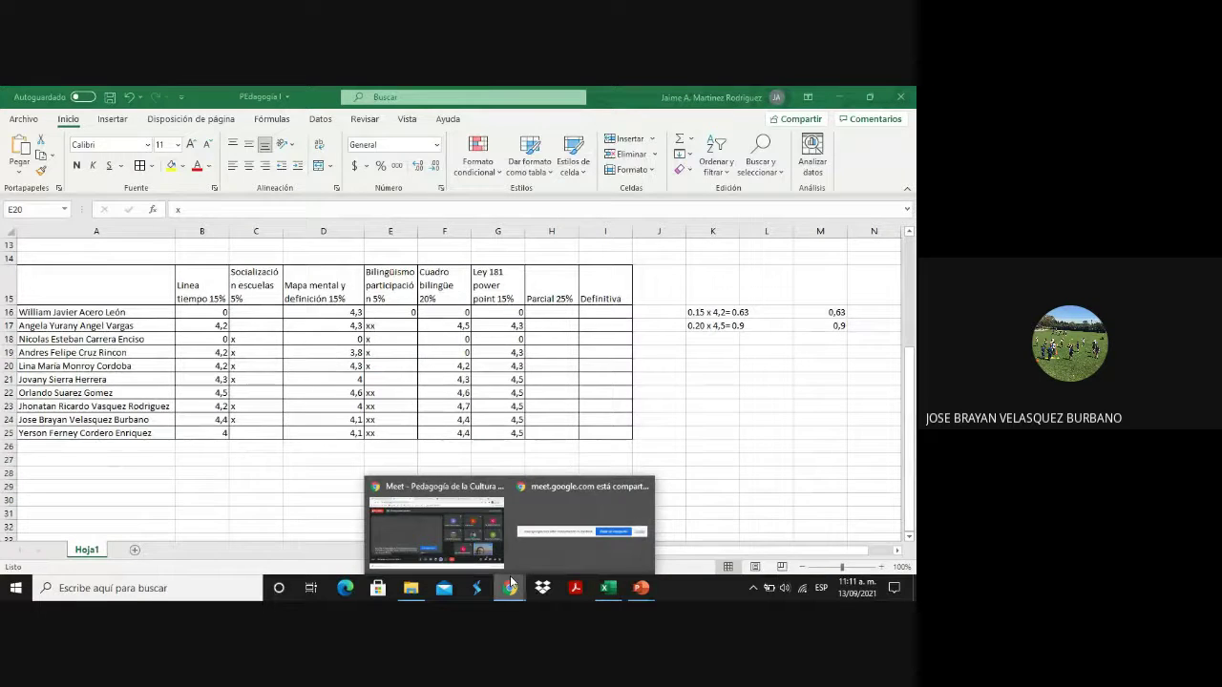
pyautogui.click(488, 555)
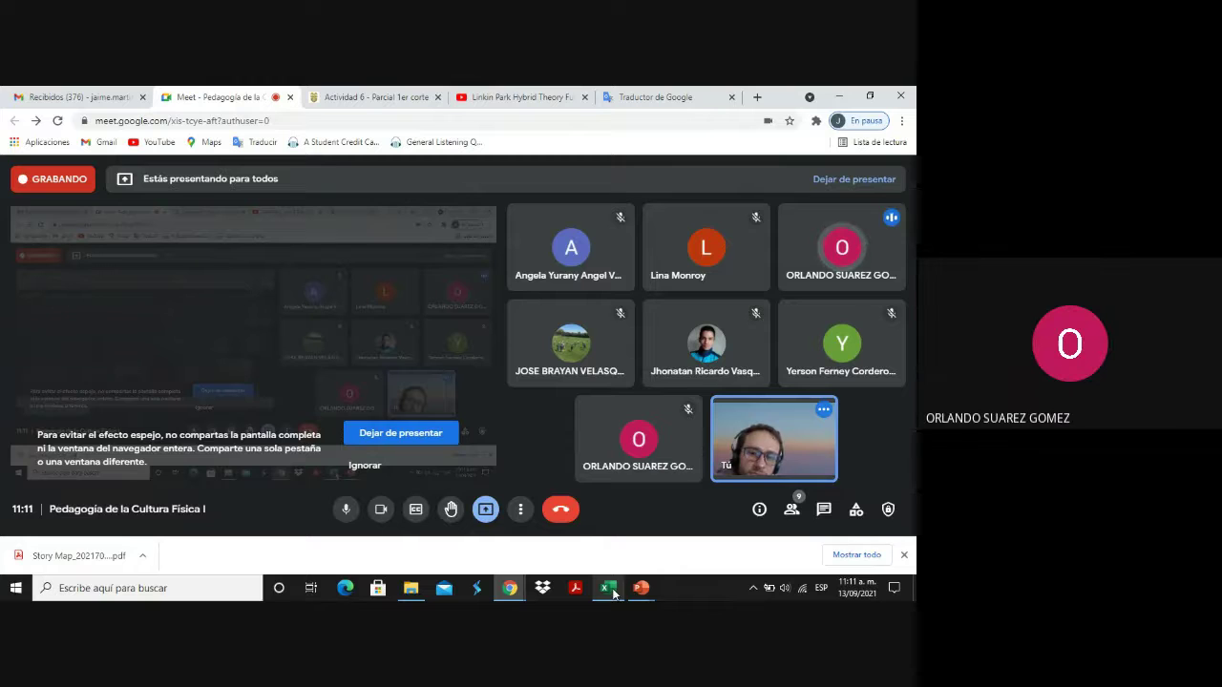
pyautogui.moveTo(612, 592)
pyautogui.click(594, 543)
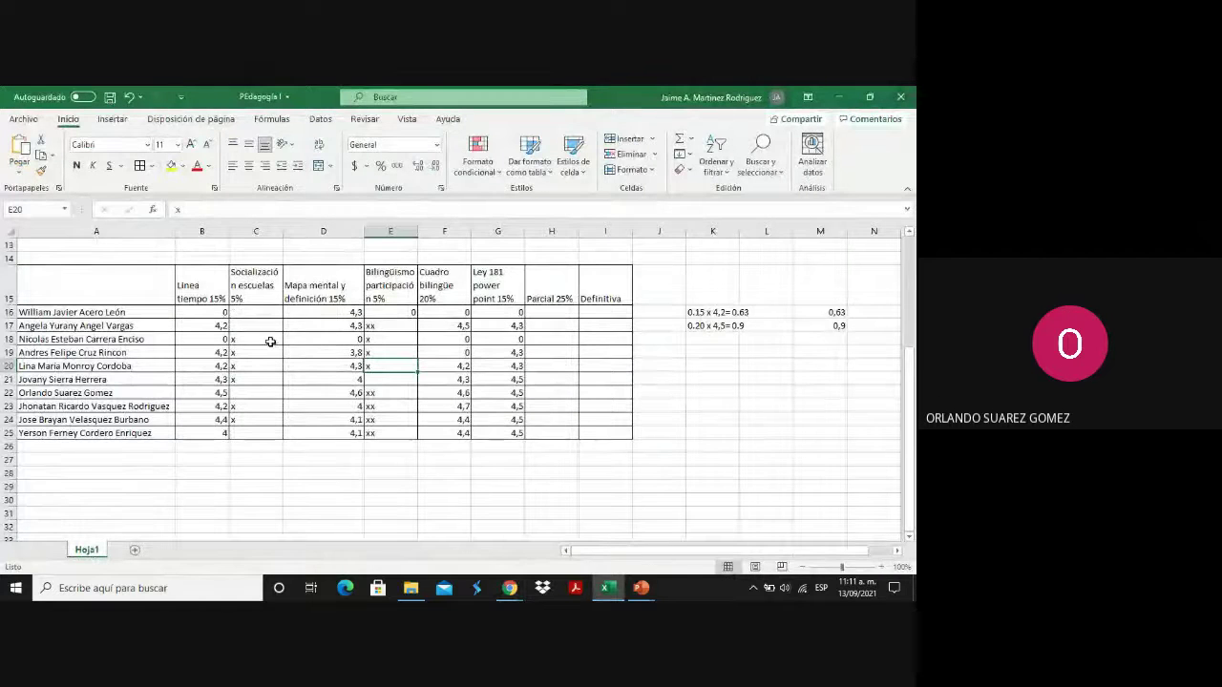
# Point out the empty Socialización escuelas cell in row 22 and the empty Parcial cell in row 16.
pyautogui.click(263, 395)
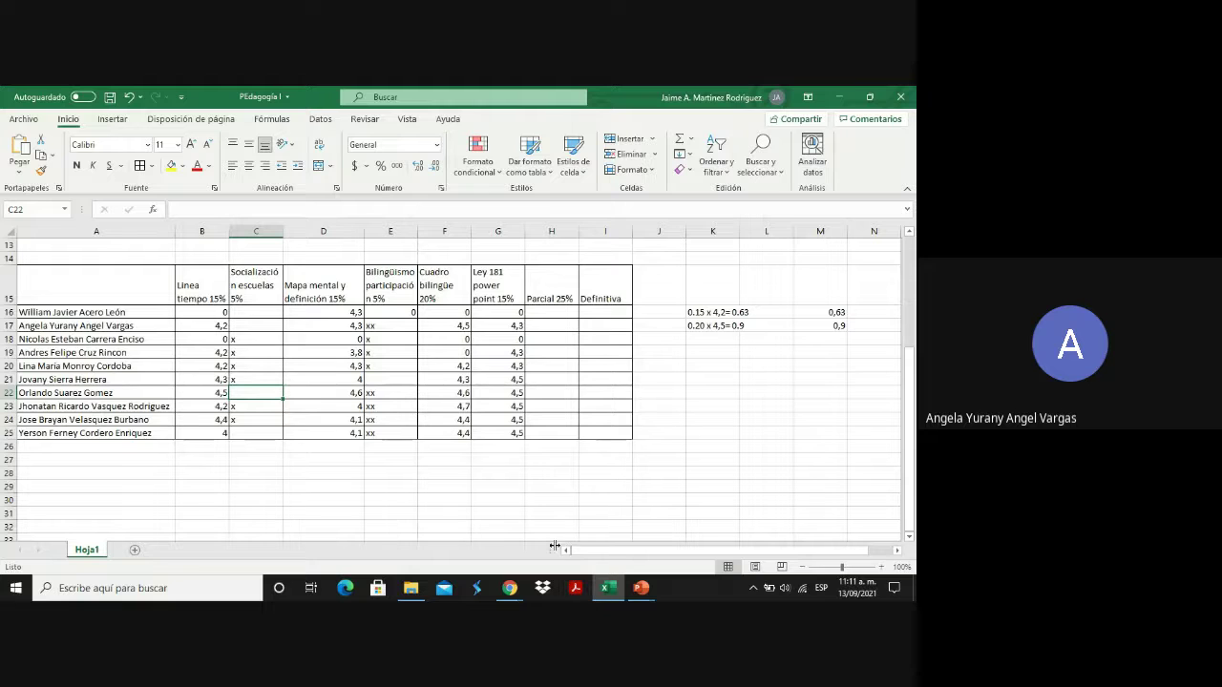
pyautogui.moveTo(523, 593)
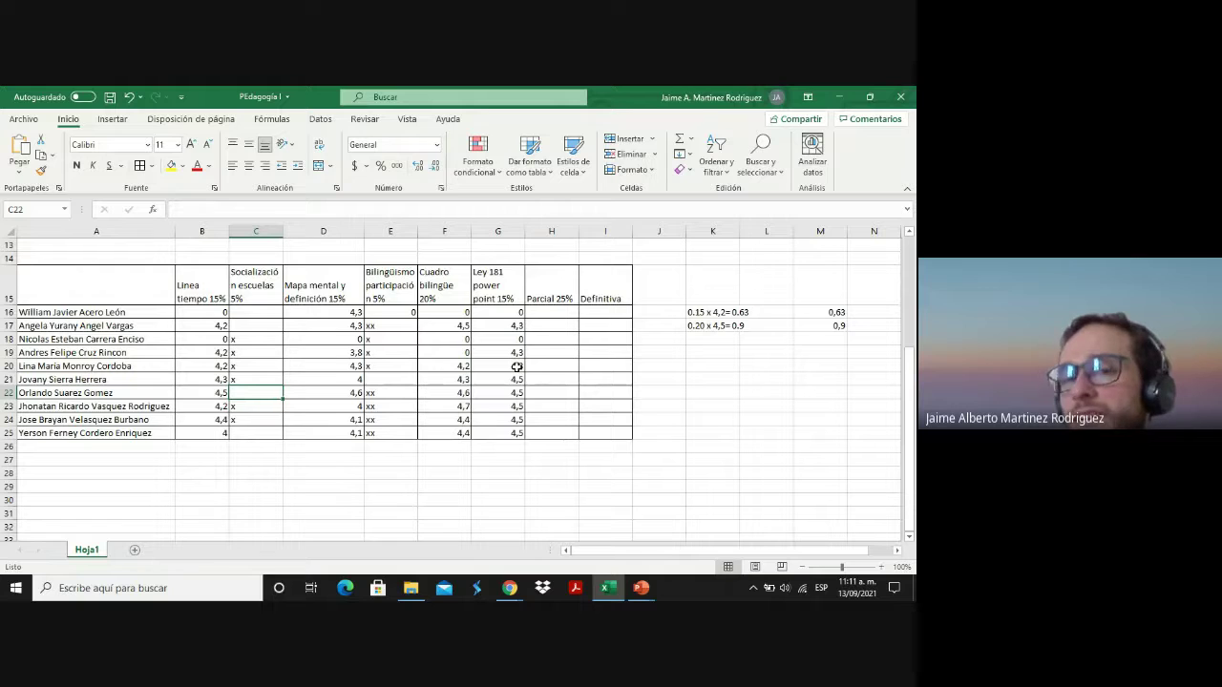
pyautogui.click(544, 313)
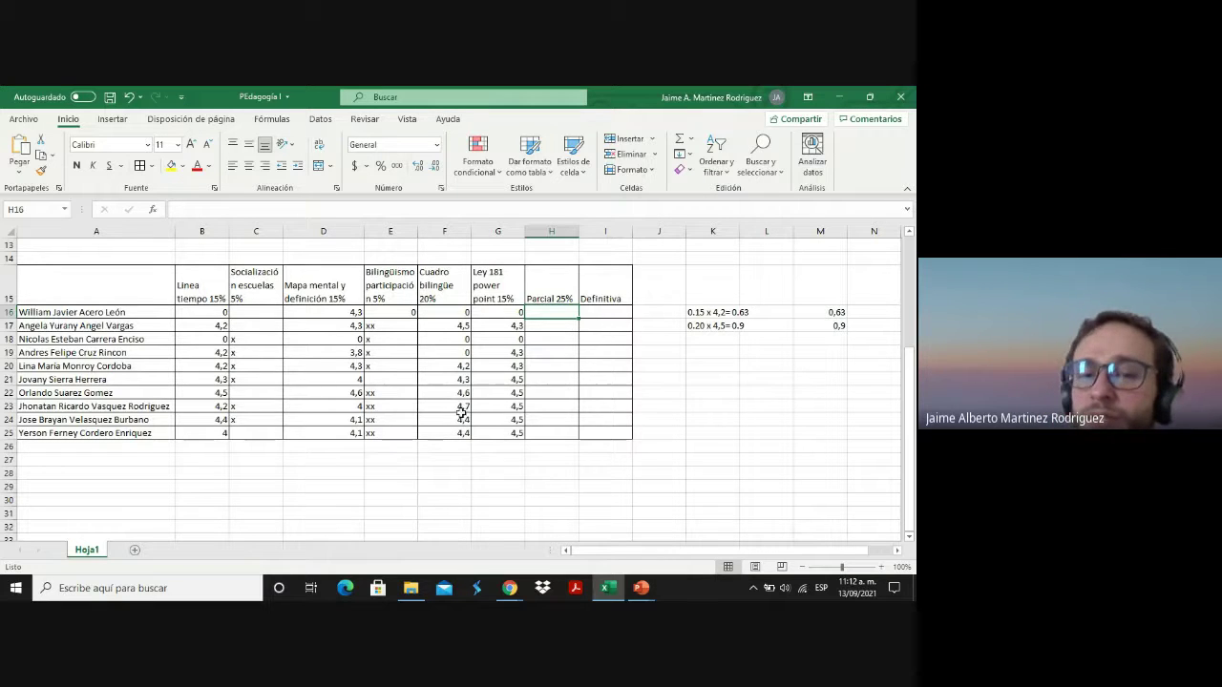
# Alternate between the Google Meet call and the Excel gradebook to follow the speaking participants, ending on the gradebook.
pyautogui.click(436, 491)
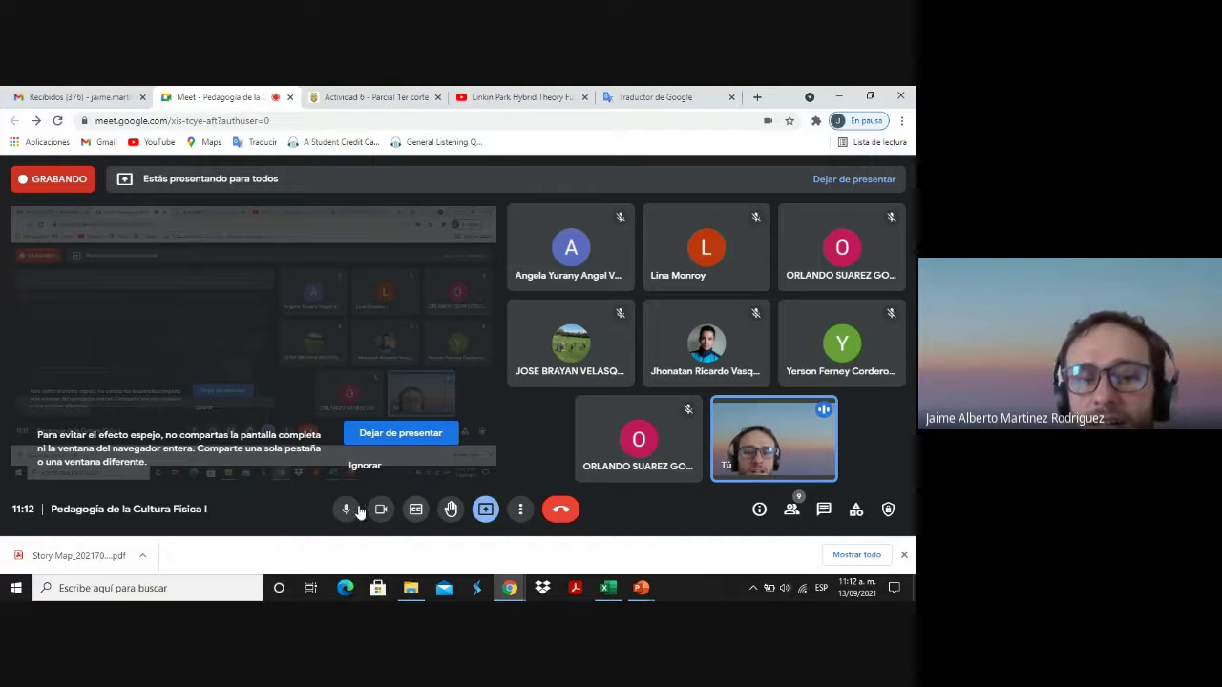
pyautogui.click(607, 588)
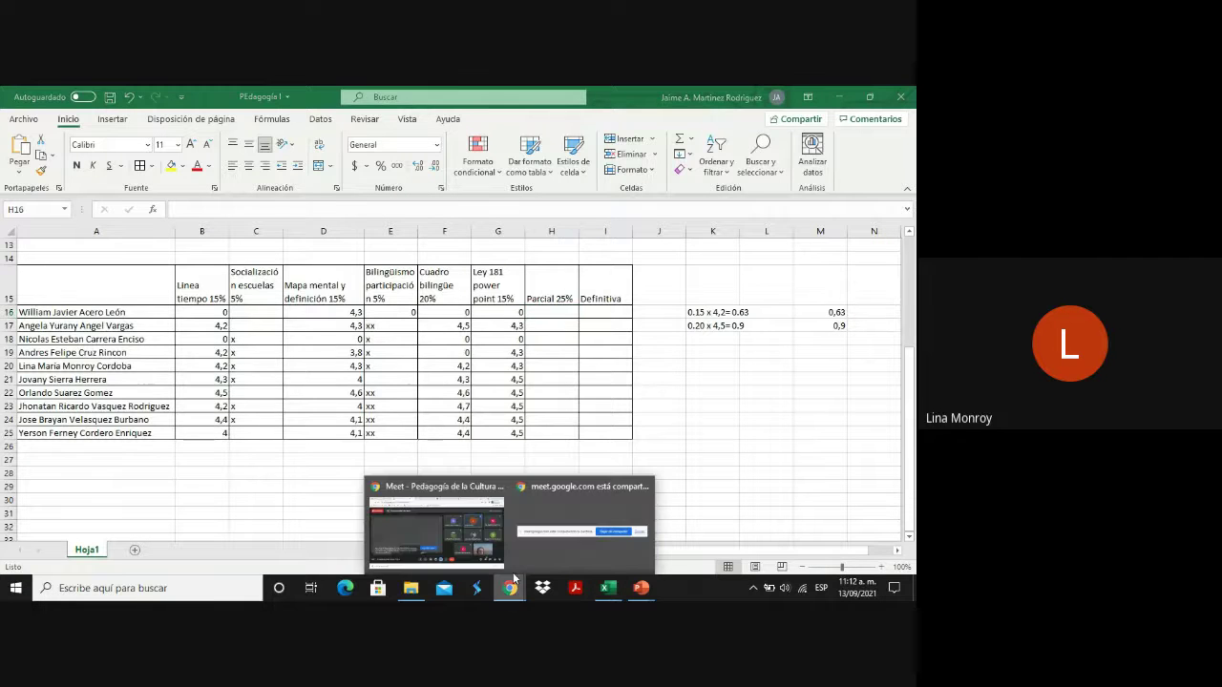
pyautogui.click(468, 496)
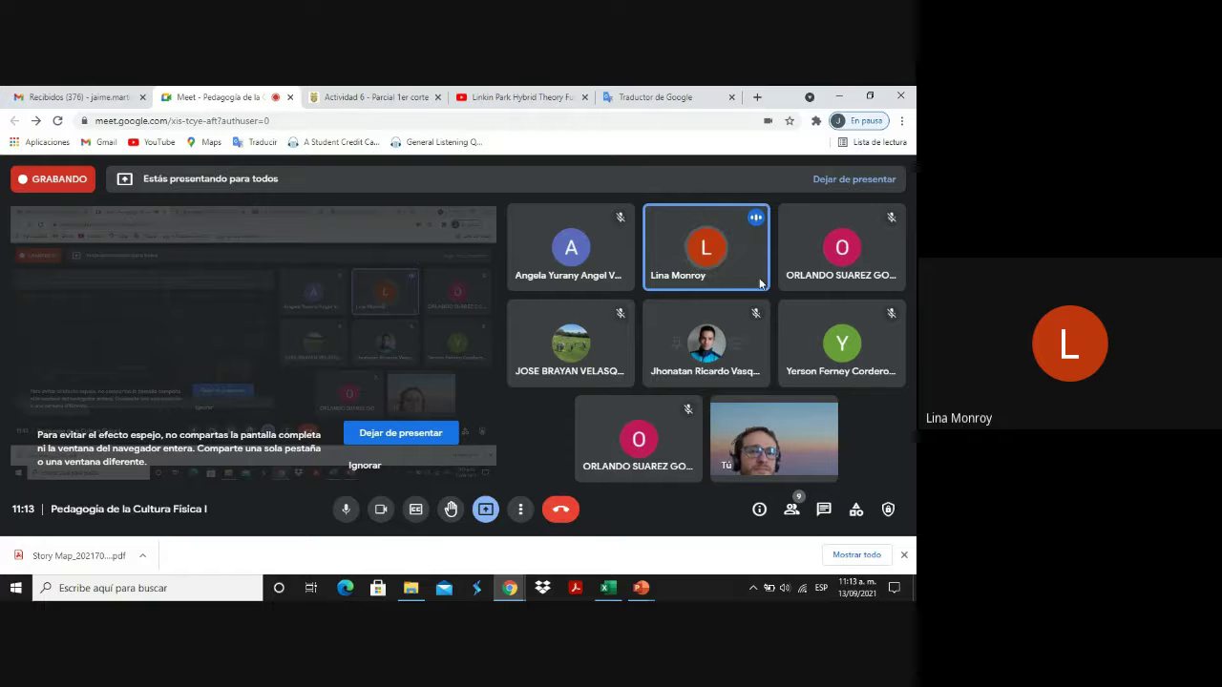
pyautogui.moveTo(696, 280)
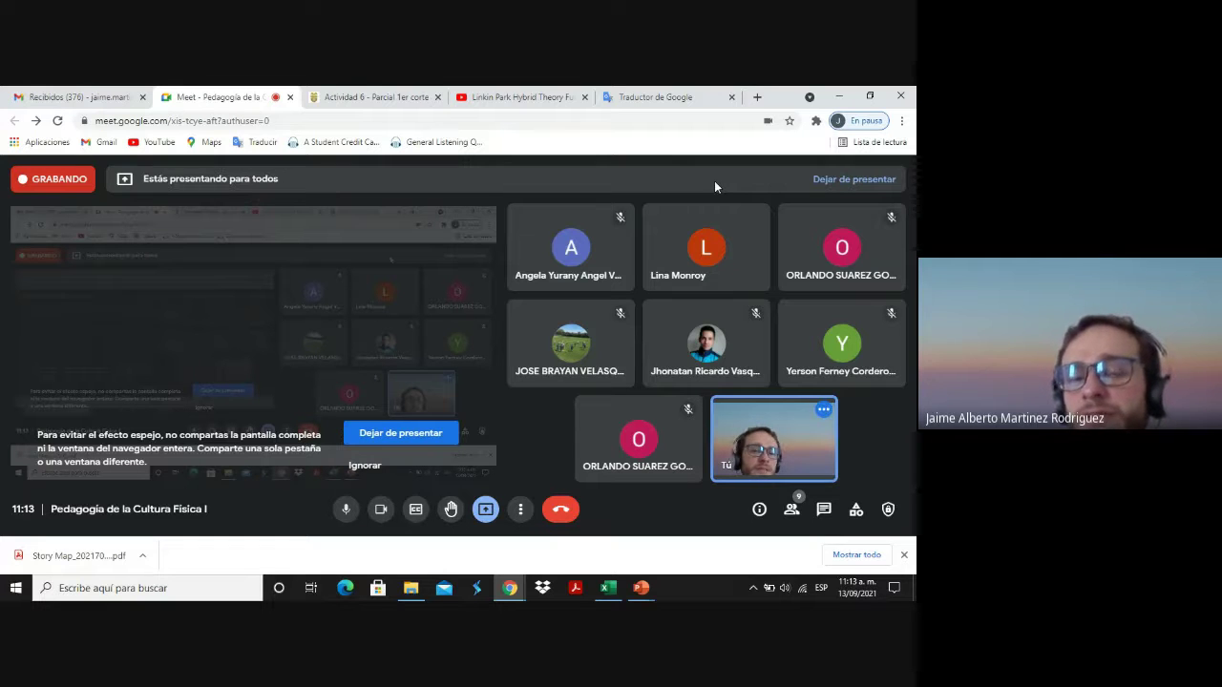
pyautogui.moveTo(565, 383)
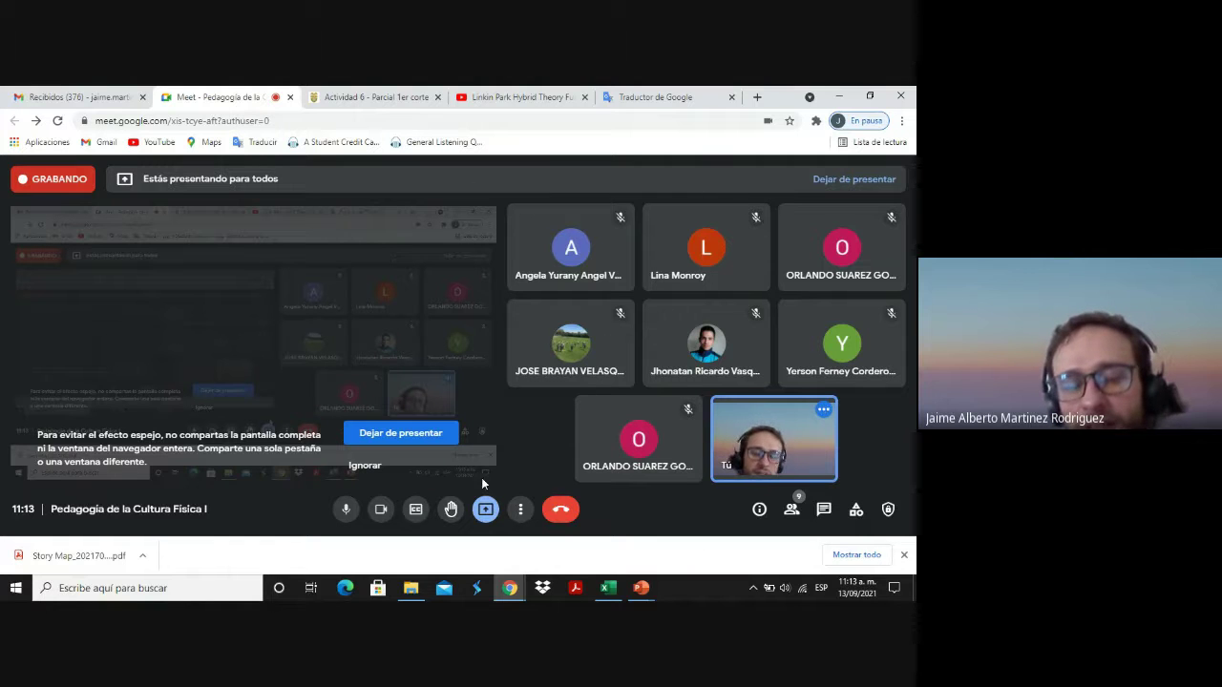
pyautogui.click(607, 588)
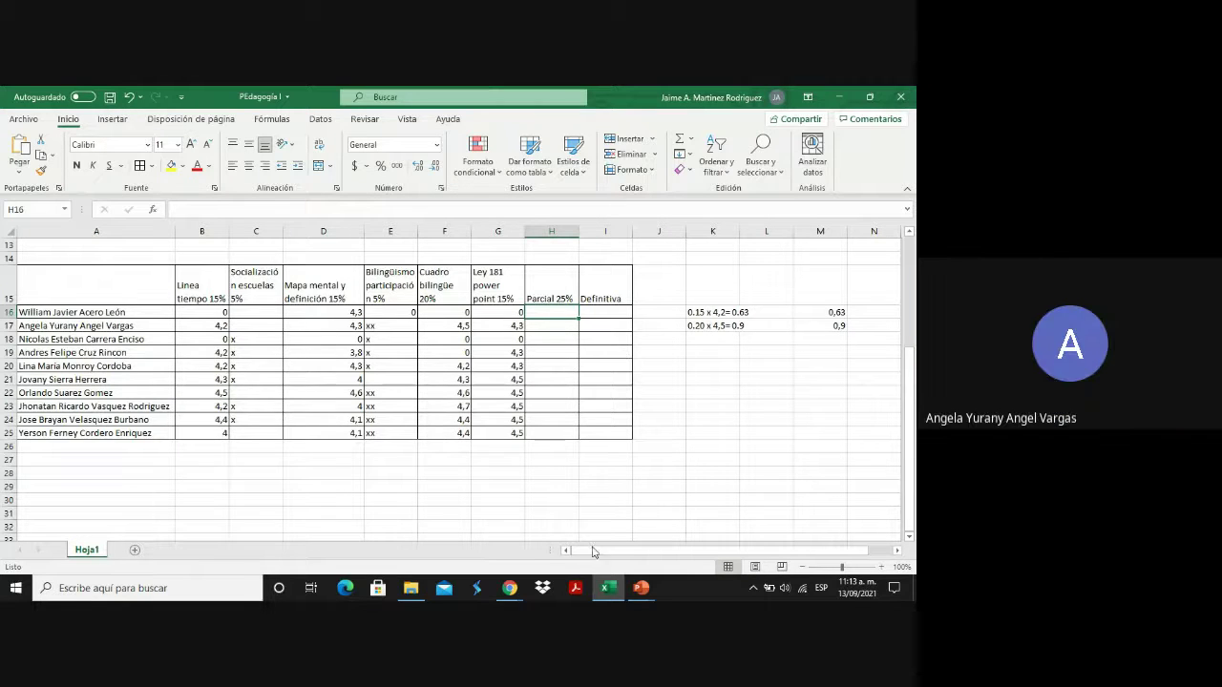
pyautogui.moveTo(515, 593)
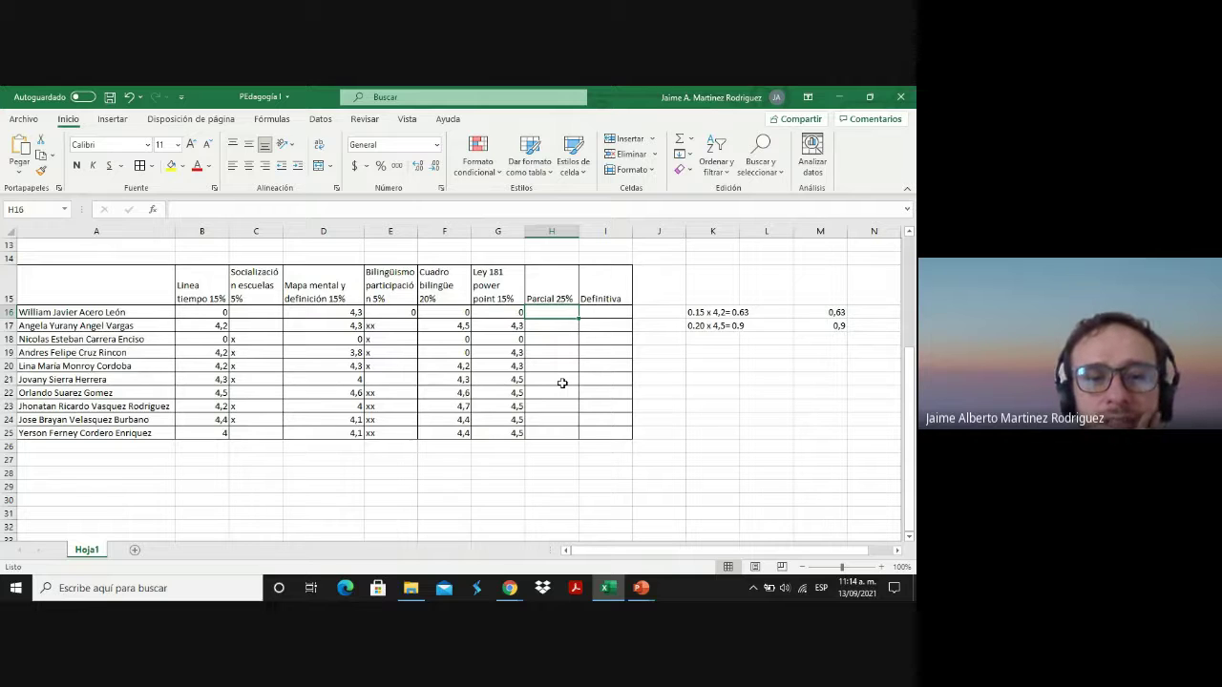
# Check the Línea tiempo grade in row 21 and start its final-grade sum in K21 with 0.64+.
pyautogui.click(563, 383)
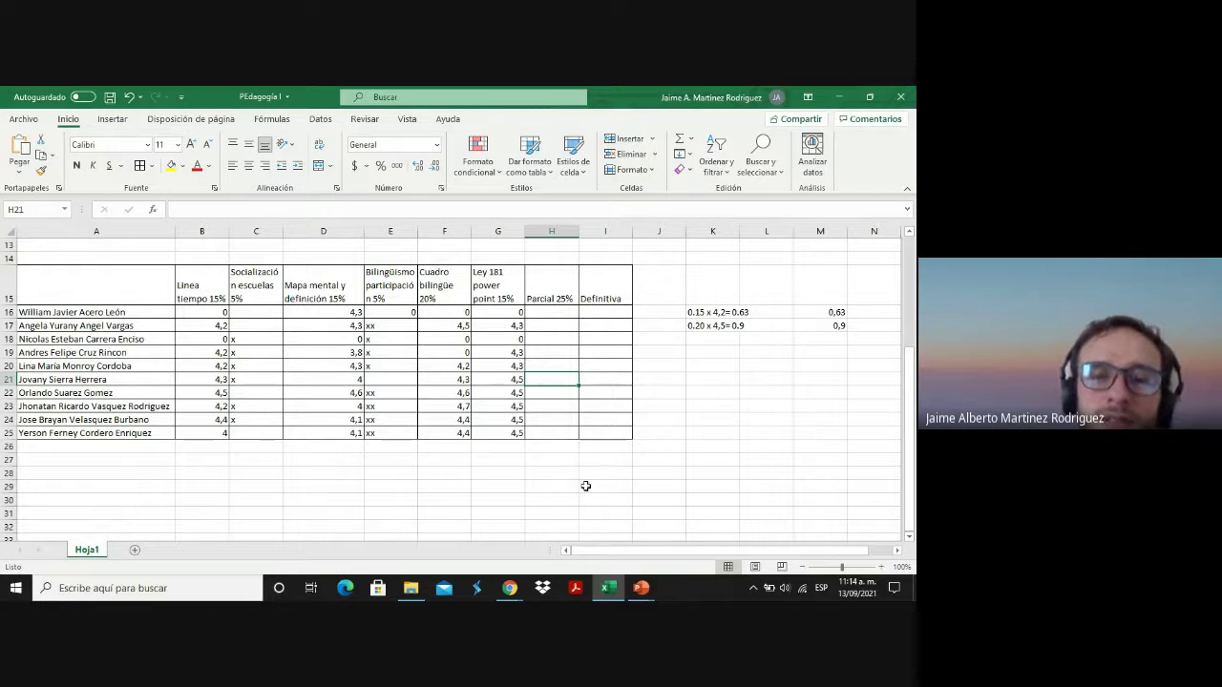
pyautogui.click(712, 379)
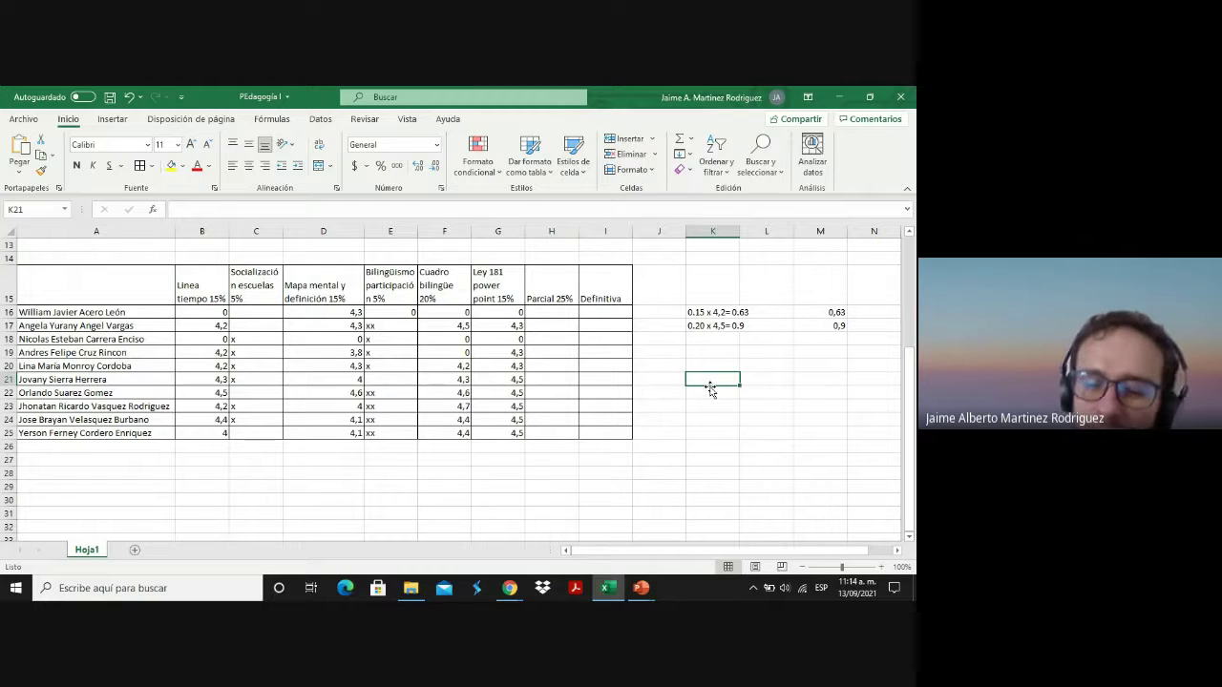
pyautogui.press('Left')
pyautogui.press('Left')
pyautogui.press('Left')
pyautogui.press('Left')
pyautogui.press('Left')
pyautogui.press('Left')
pyautogui.press('Left')
pyautogui.press('Left')
pyautogui.press('Left')
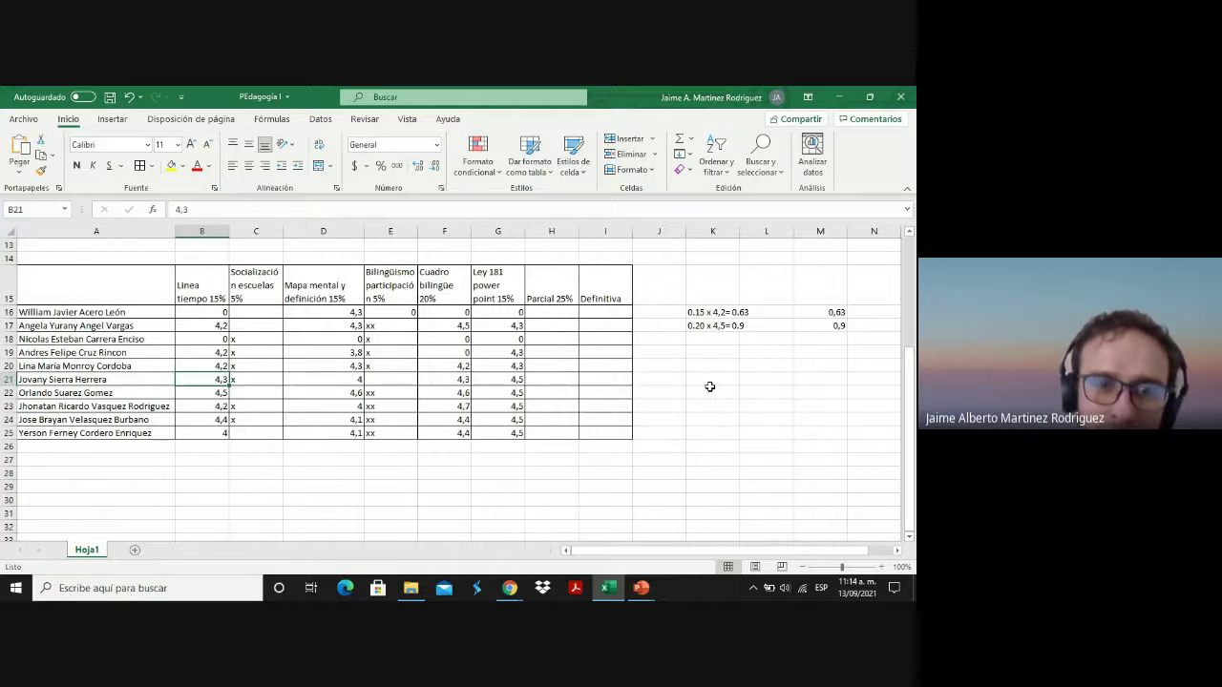
pyautogui.press('Right')
pyautogui.press('Right')
pyautogui.press('Right')
pyautogui.press('Right')
pyautogui.press('Right')
pyautogui.press('Right')
pyautogui.press('Right')
pyautogui.press('Right')
pyautogui.press('Right')
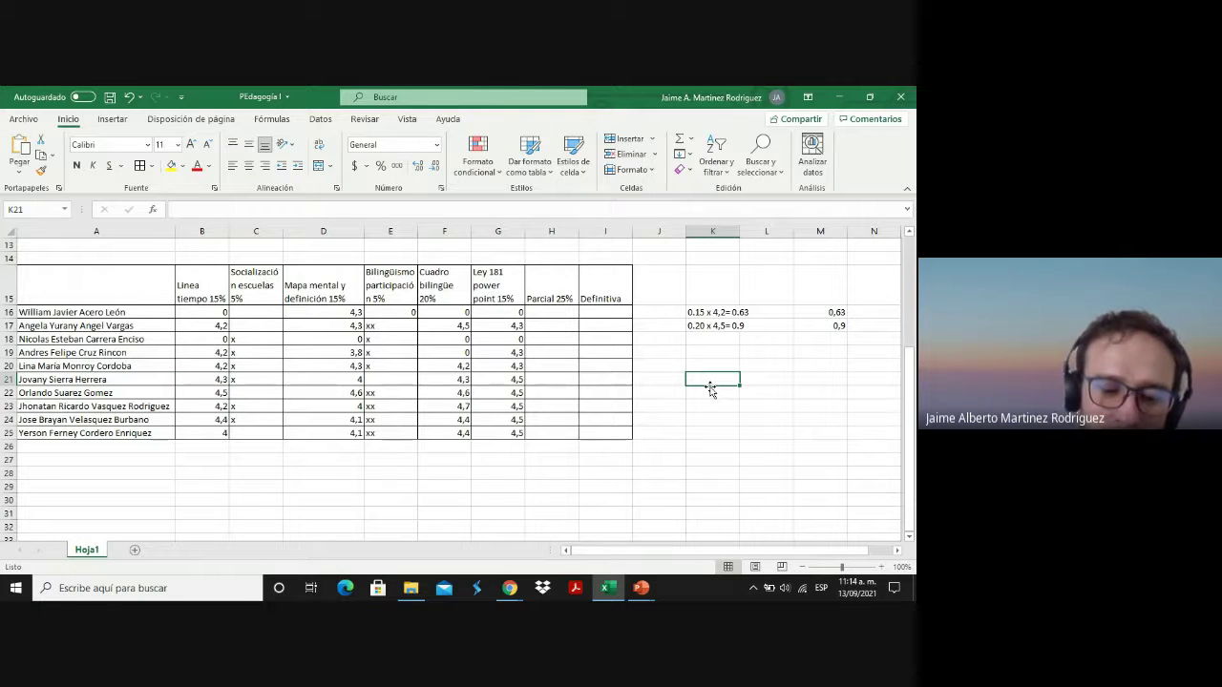
pyautogui.write('0.')
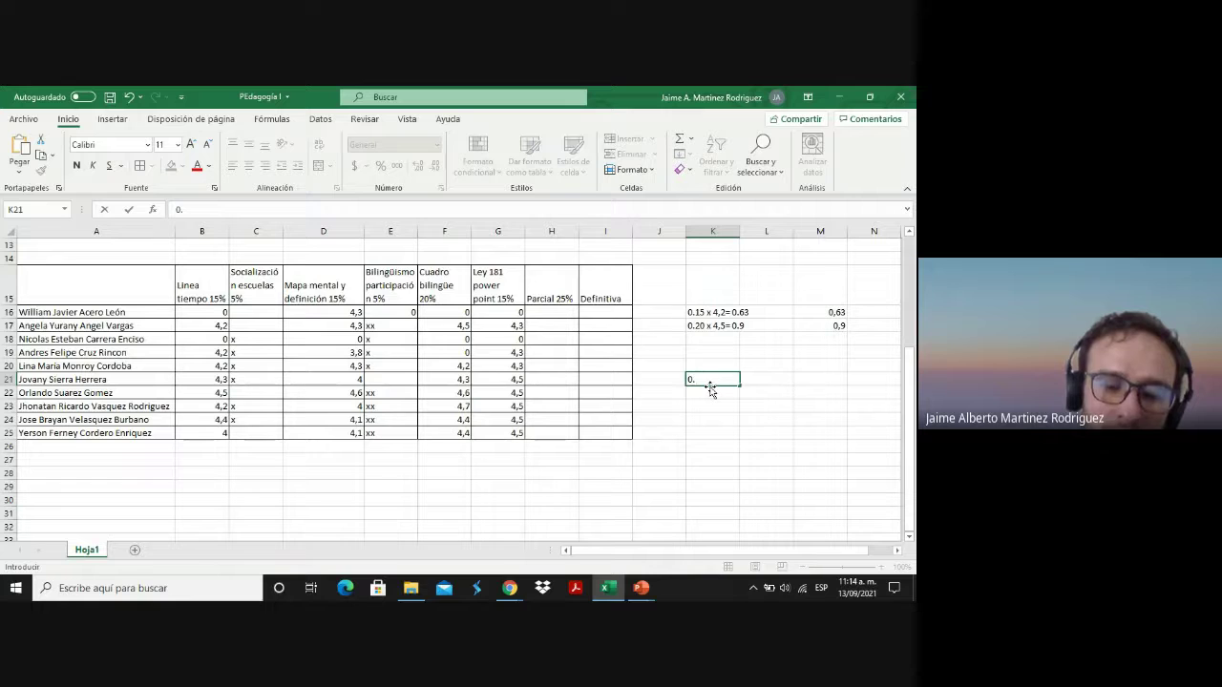
pyautogui.write('64')
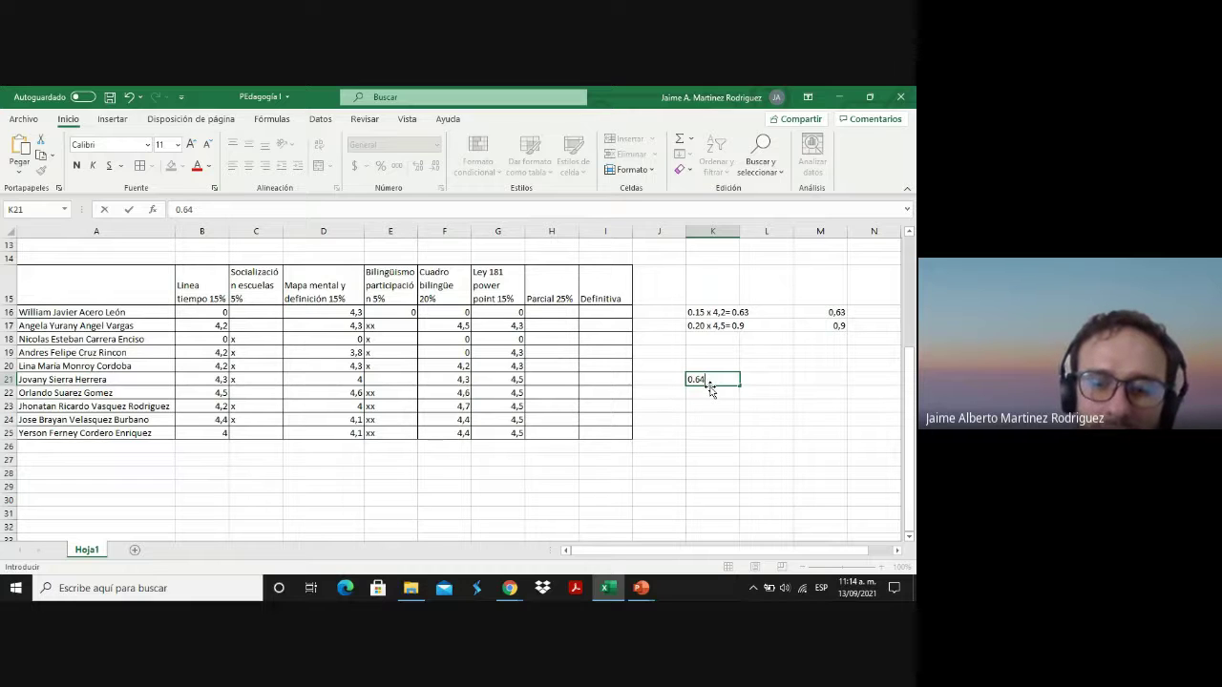
pyautogui.write('+')
# Check the Mapa mental y definición grade in row 21 and extend the sum in K21 to 0.64+0.6+.
pyautogui.press('Left')
pyautogui.press('Left')
pyautogui.press('Left')
pyautogui.press('Left')
pyautogui.press('Left')
pyautogui.press('Left')
pyautogui.press('Left')
pyautogui.press('Left')
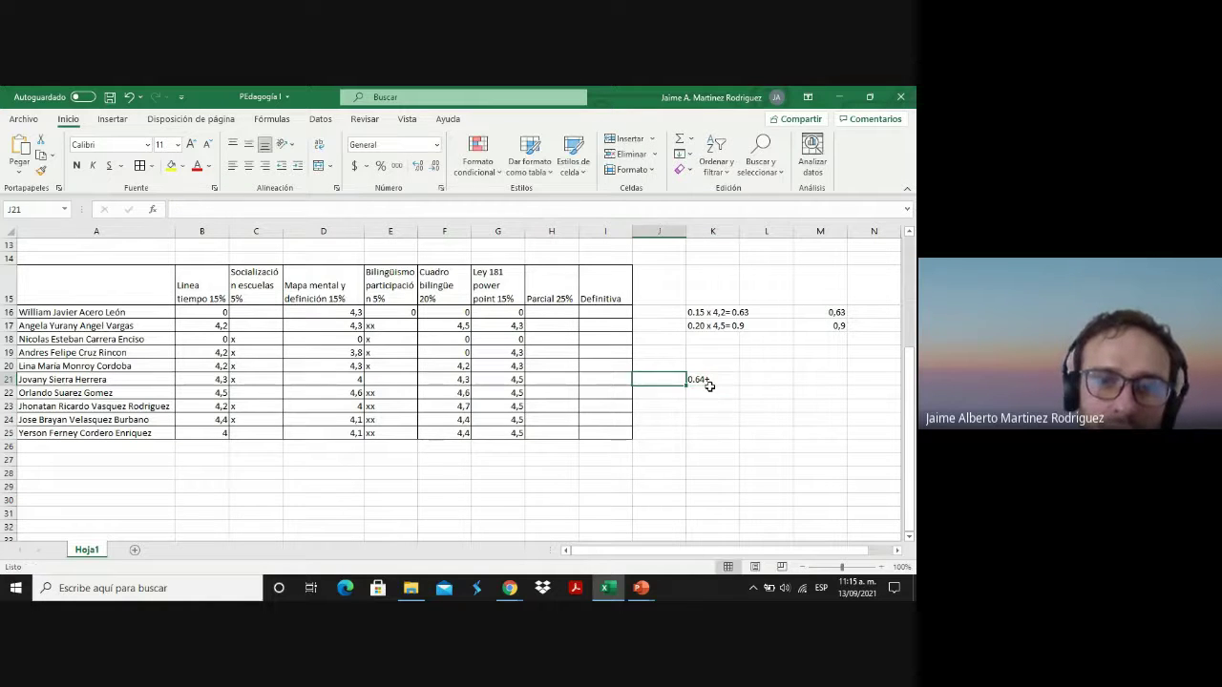
pyautogui.press('Right')
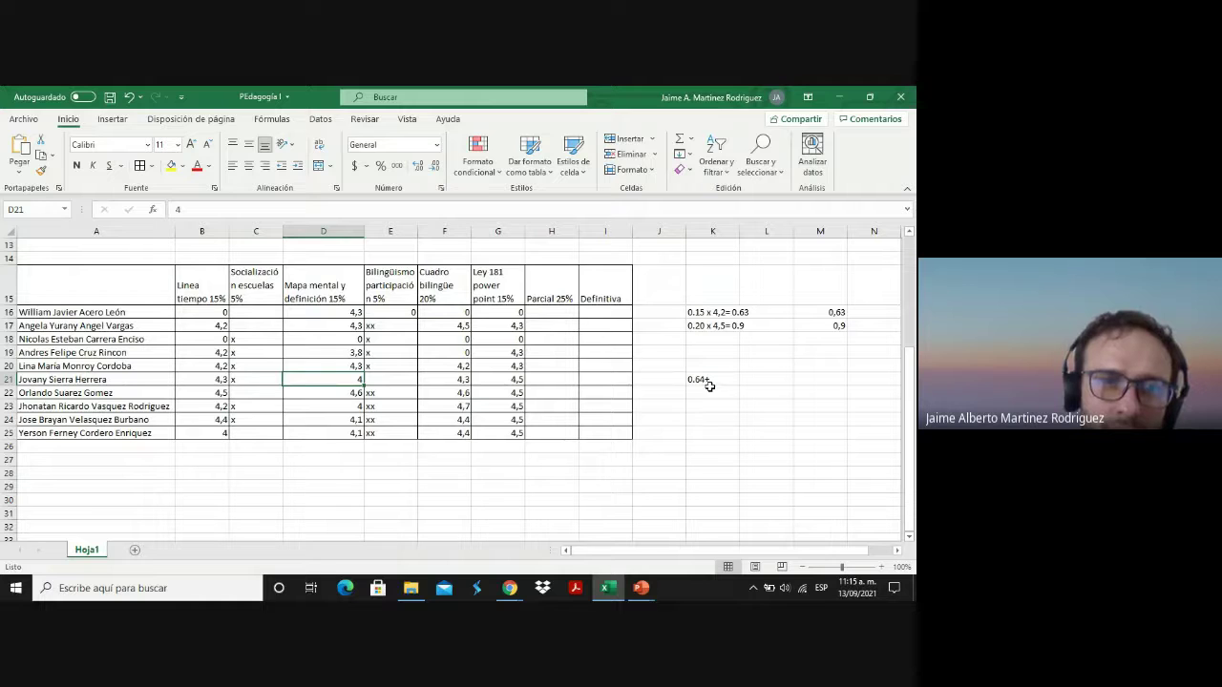
pyautogui.press('Left')
pyautogui.press('Right')
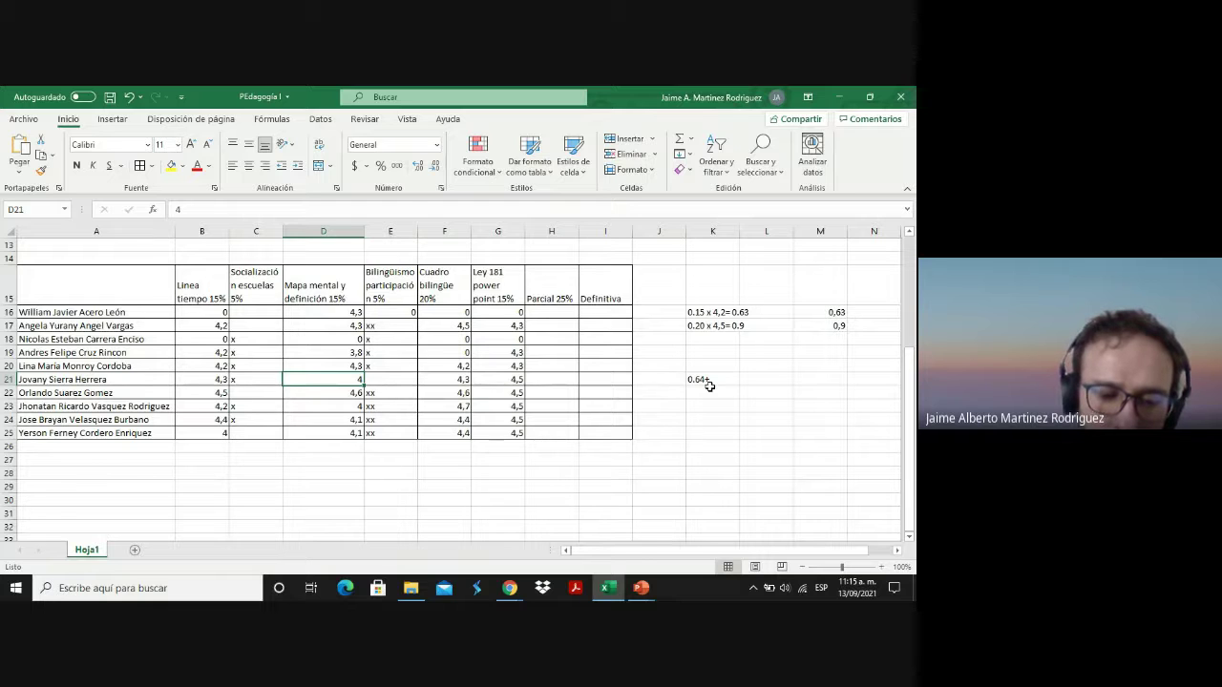
pyautogui.press('Right')
pyautogui.press('Right')
pyautogui.press('Right')
pyautogui.press('Right')
pyautogui.press('Right')
pyautogui.press('Right')
pyautogui.press('Right')
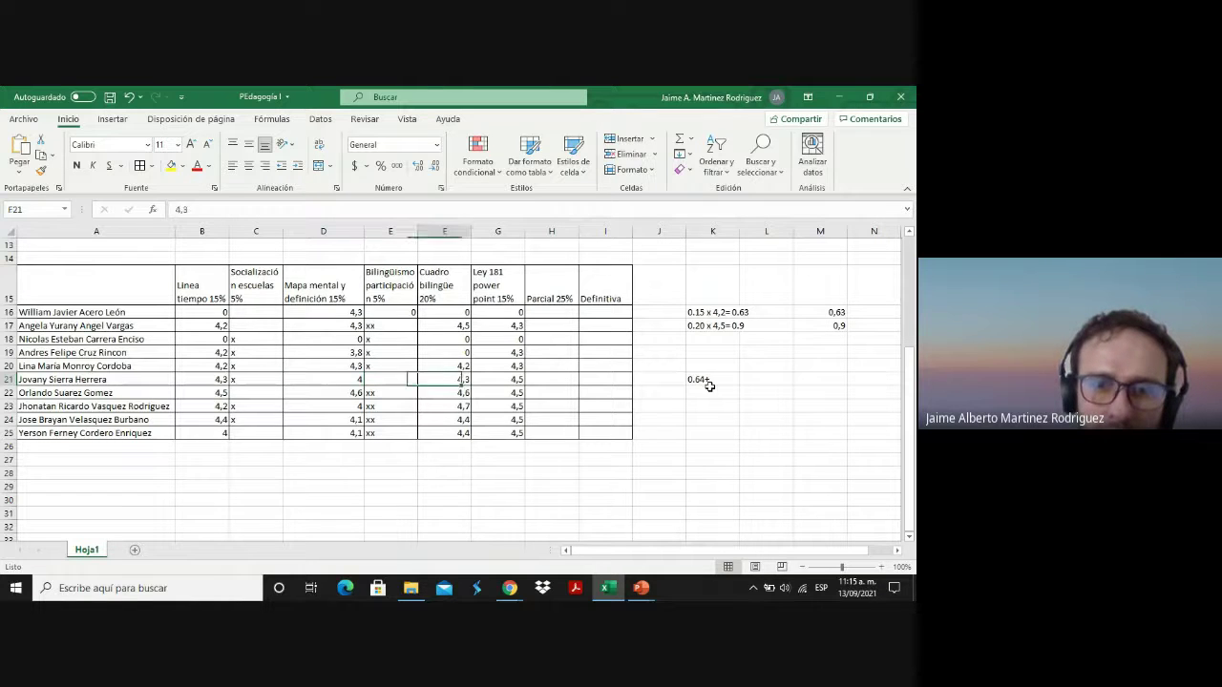
pyautogui.click(207, 206)
pyautogui.write('0.')
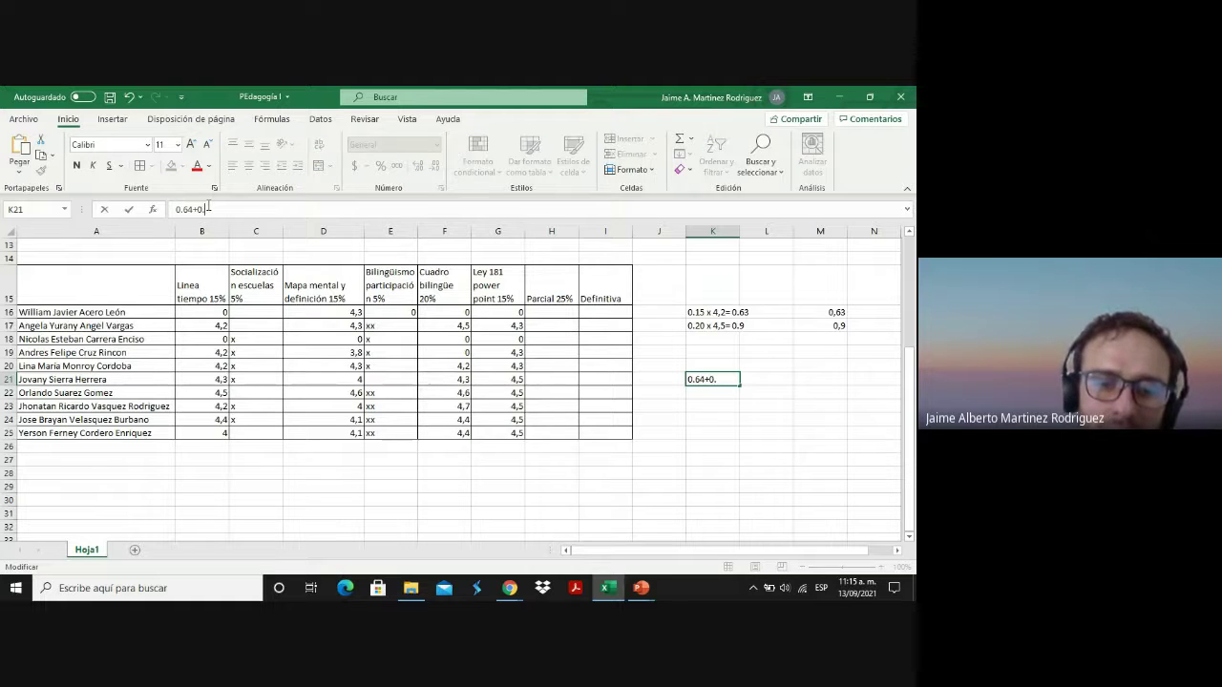
pyautogui.write('6+')
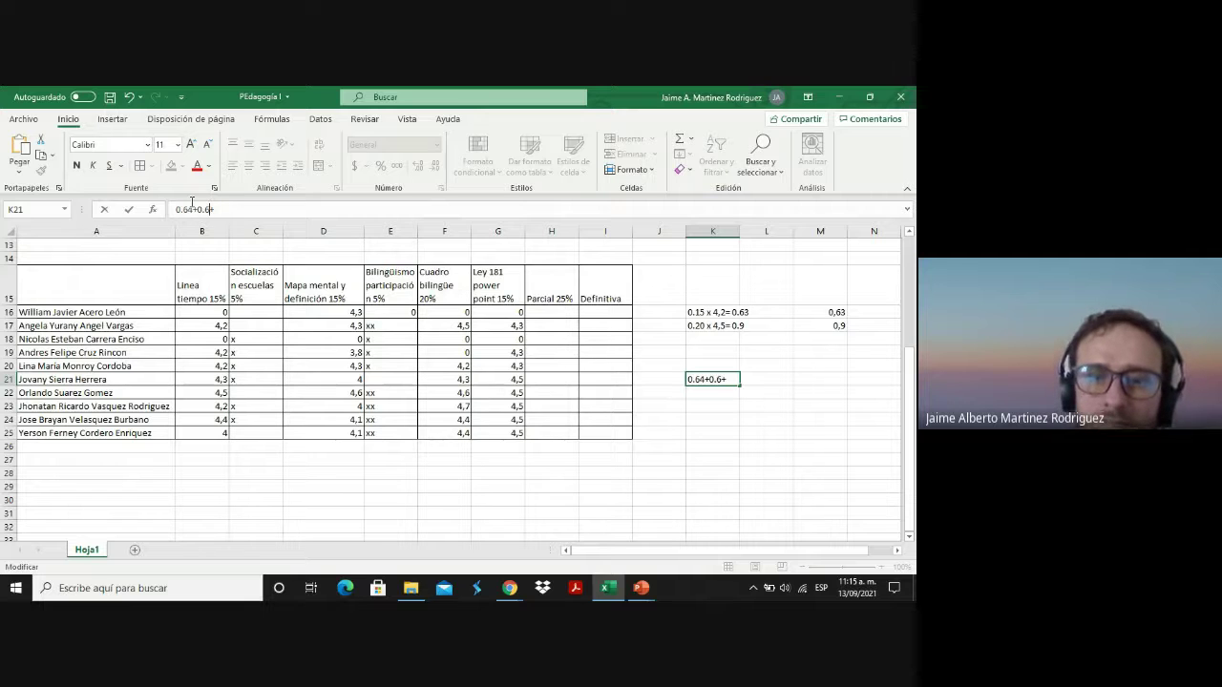
pyautogui.press('Escape')
# Check the Ley 181 power point grade in row 21 and extend the sum in K21 to 0.64+0.6+0.67.
pyautogui.click(505, 381)
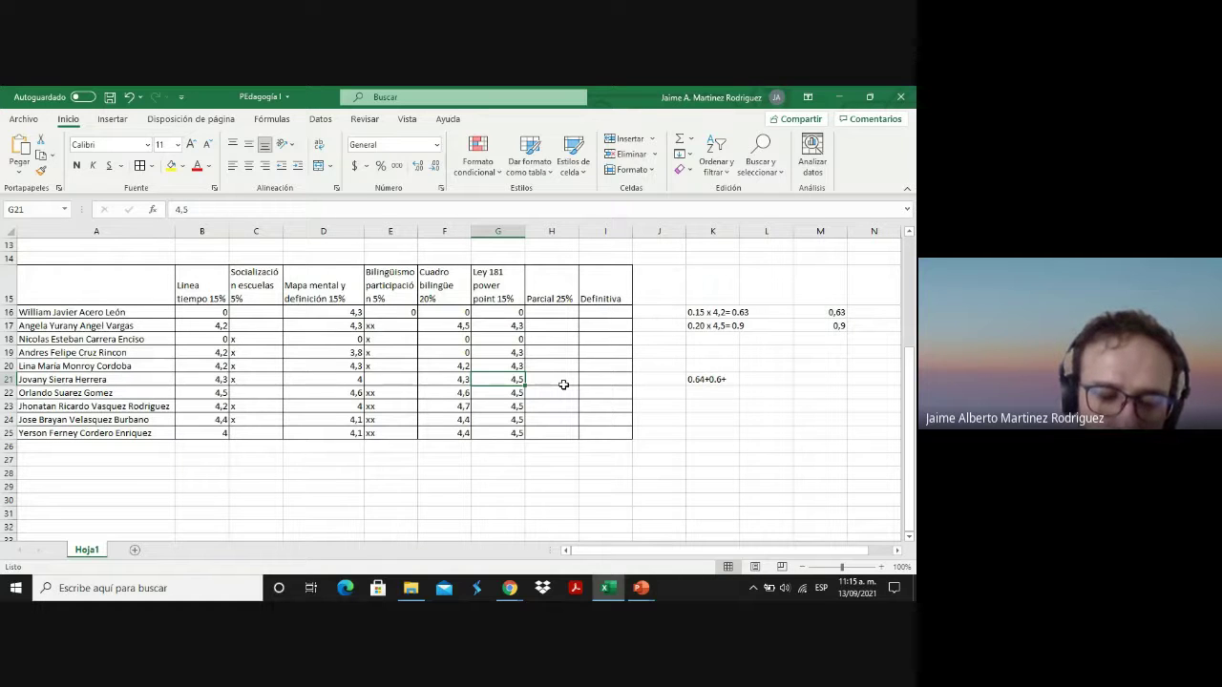
pyautogui.doubleClick(726, 378)
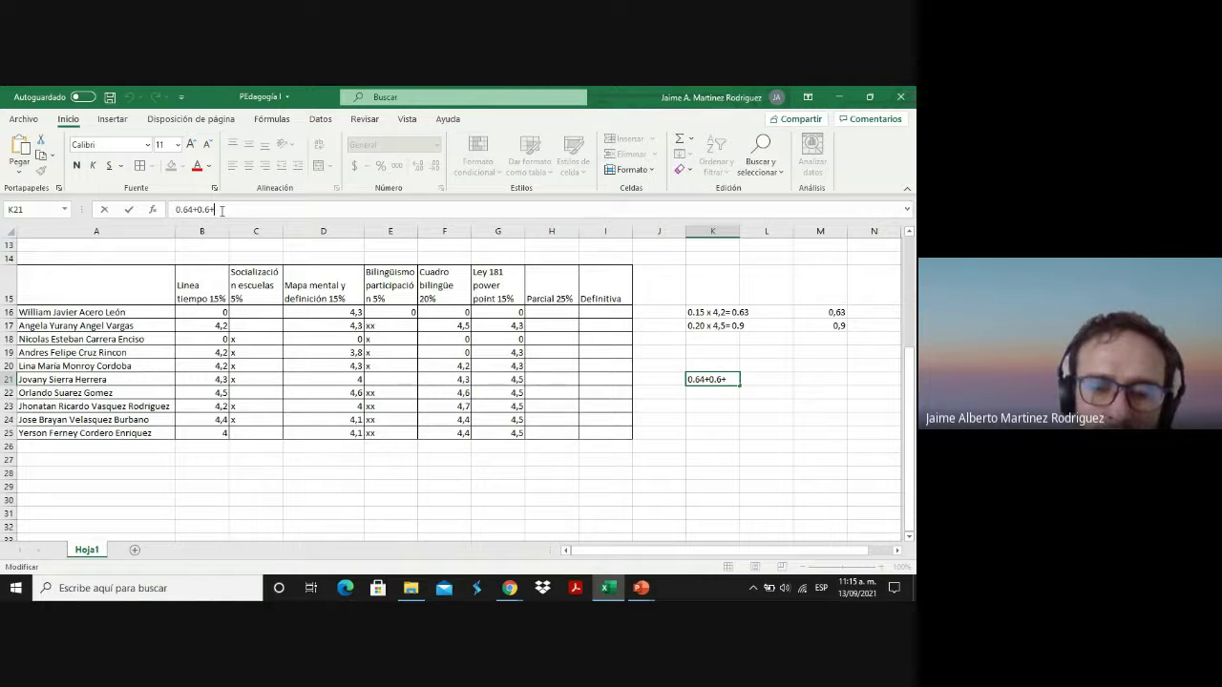
pyautogui.write('0.67')
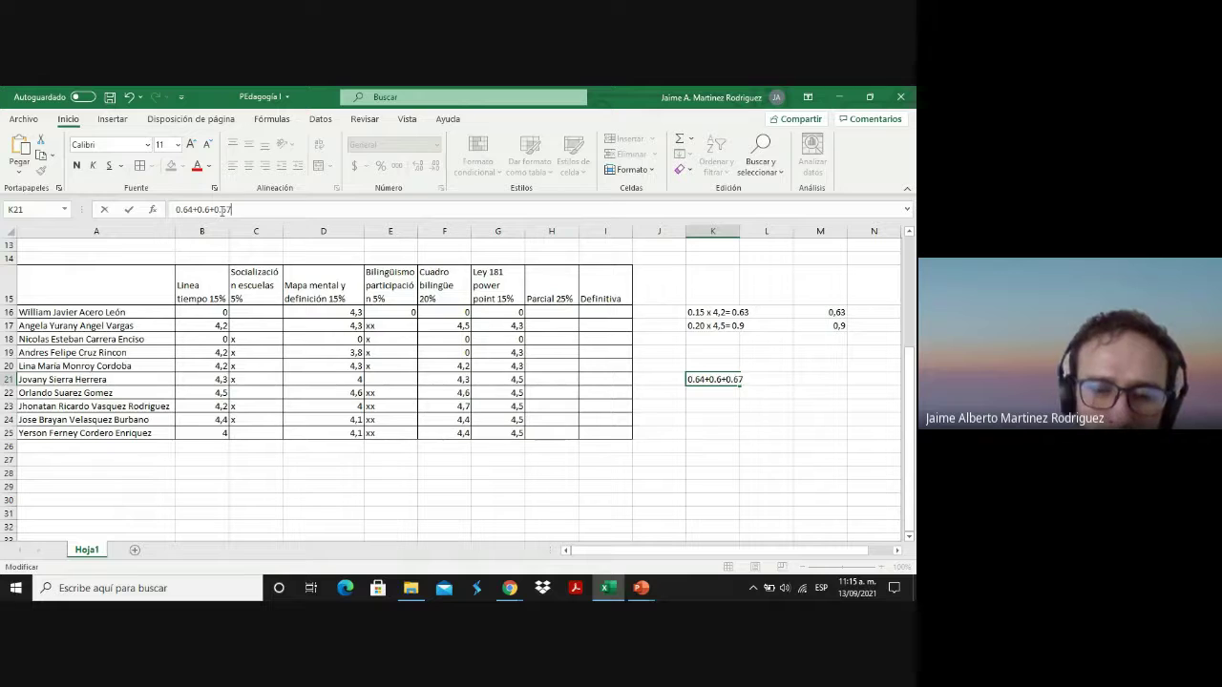
# Review the row 21 entries between Ley 181 power point and Socialización escuelas to see which activities the sum still lacks.
pyautogui.click(477, 381)
pyautogui.press('Left')
pyautogui.press('Left')
pyautogui.press('Left')
pyautogui.press('Left')
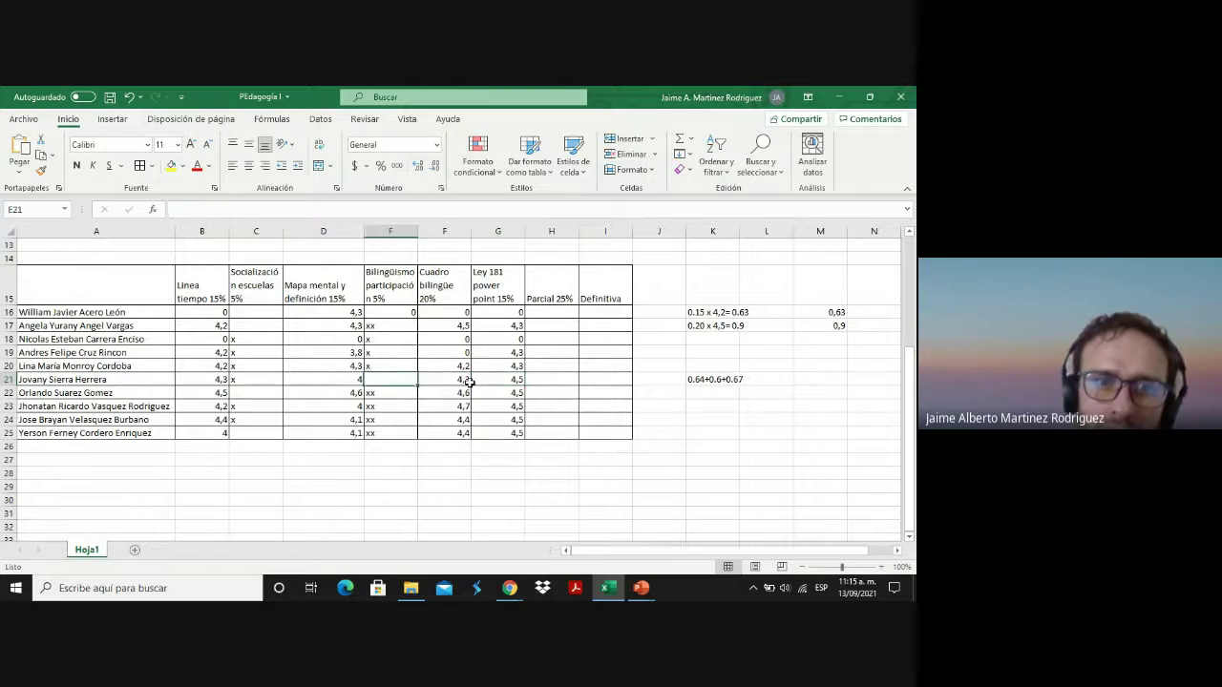
pyautogui.press('Right')
pyautogui.press('Right')
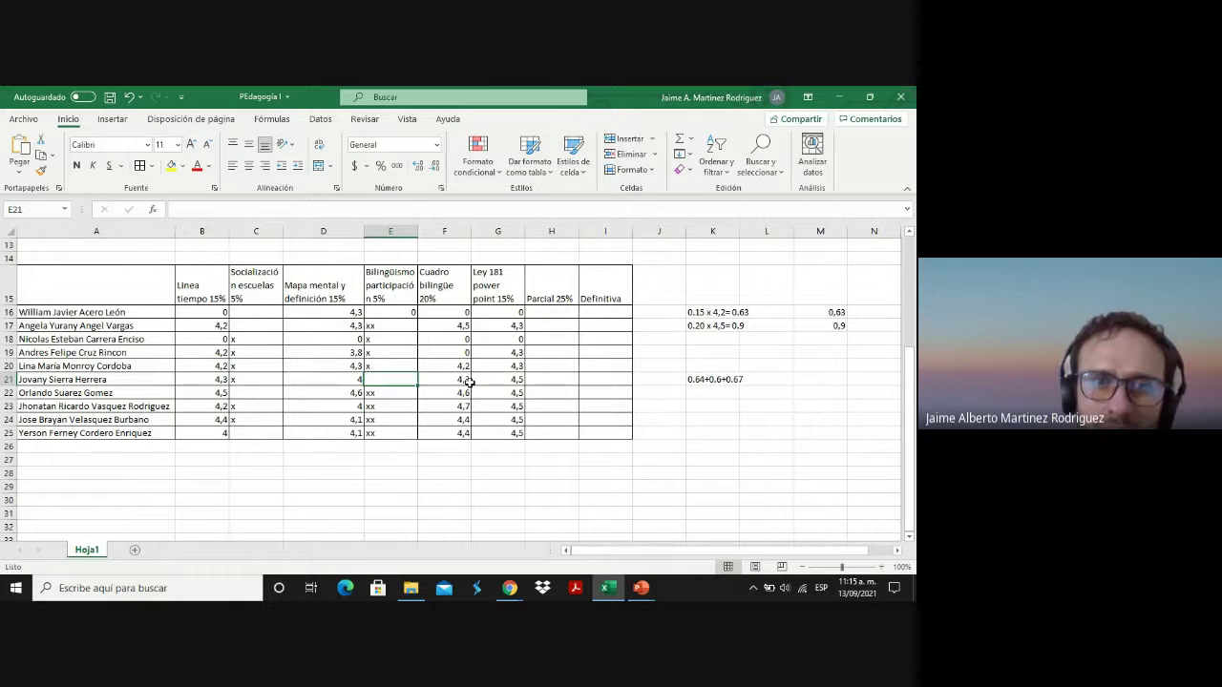
pyautogui.press('Left')
pyautogui.press('Left')
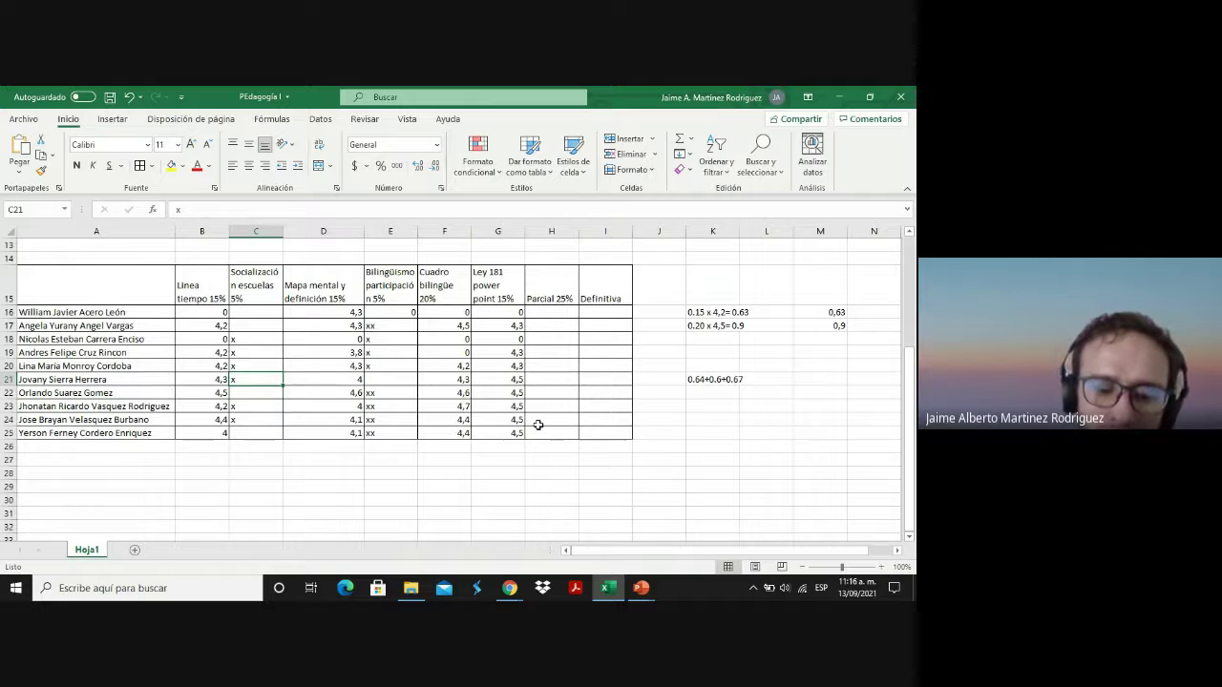
# Add the Socialización escuelas share to the sum in K21, making it 0.64+0.6+0.67+0.25.
pyautogui.click(747, 381)
pyautogui.doubleClick(744, 380)
pyautogui.press('Escape')
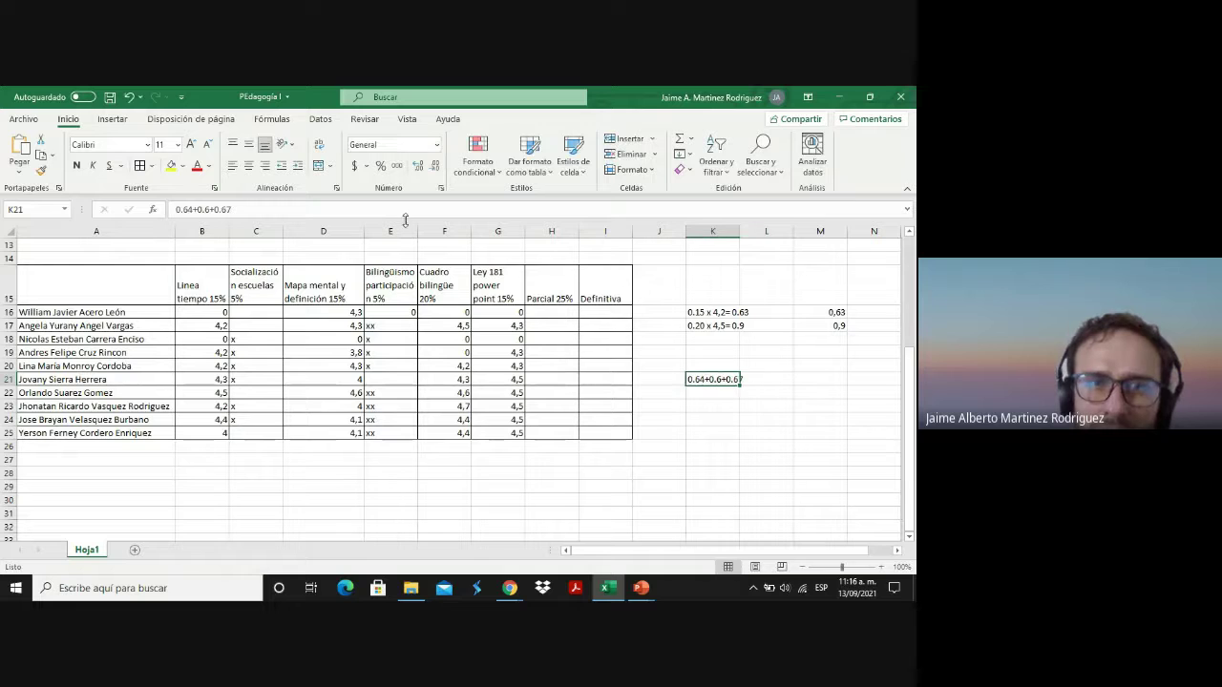
pyautogui.click(256, 212)
pyautogui.write('+')
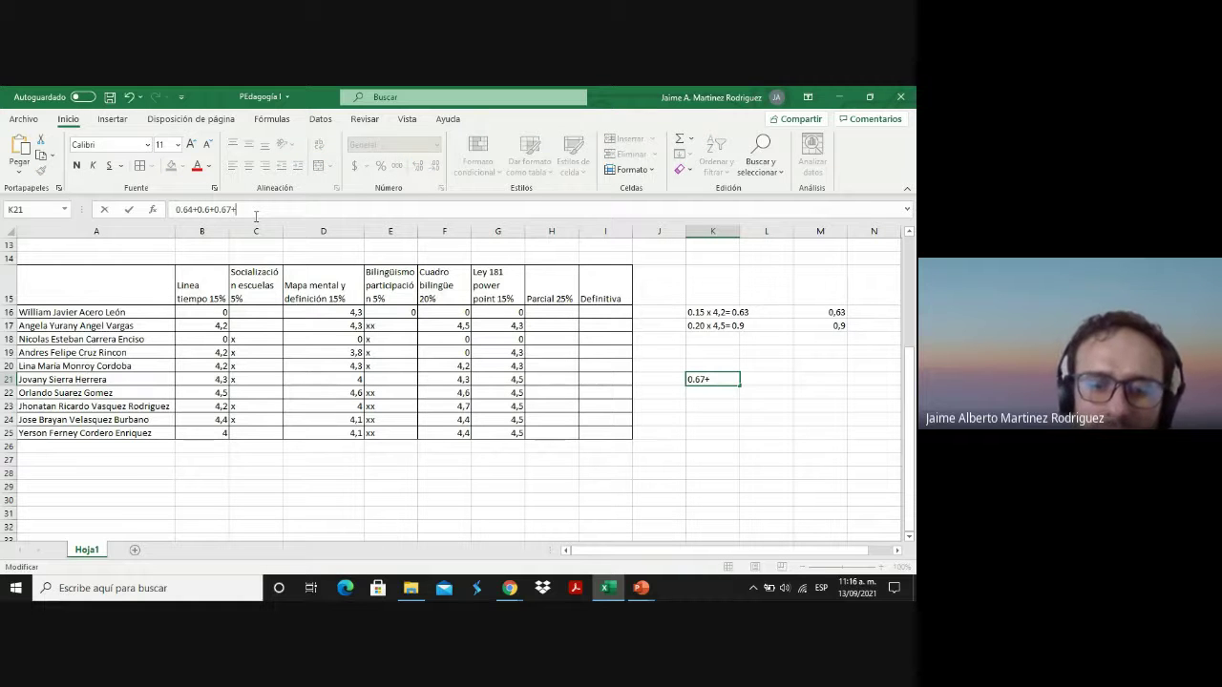
pyautogui.write('0.25')
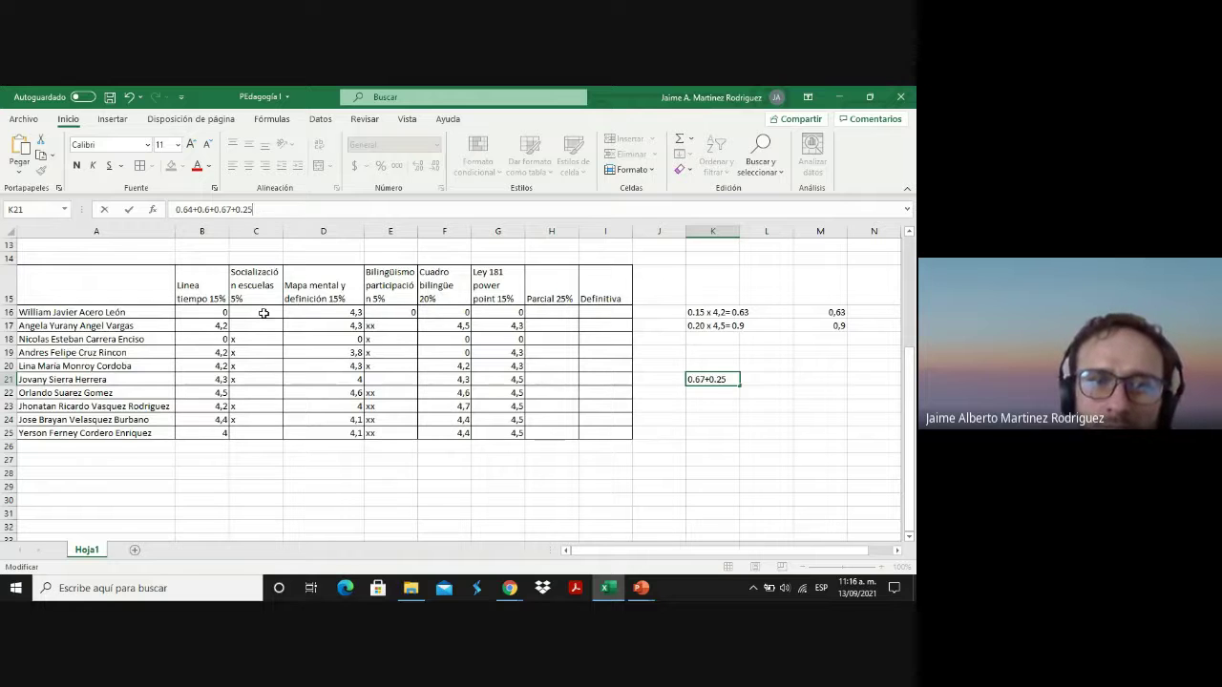
# Go through the row 21 activities from Línea tiempo across to the sum in K21.
pyautogui.click(211, 381)
pyautogui.press('Right')
pyautogui.press('Right')
pyautogui.press('Right')
pyautogui.press('Right')
pyautogui.press('Right')
pyautogui.press('Right')
pyautogui.press('Right')
pyautogui.press('Right')
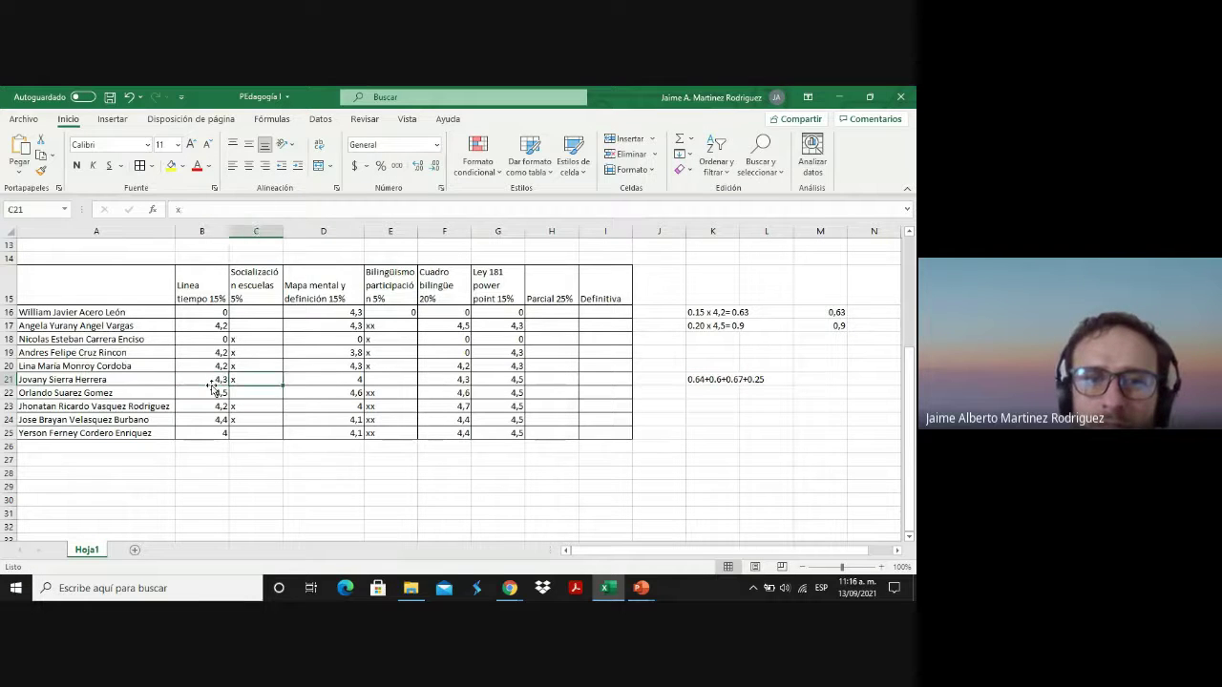
pyautogui.press('Right')
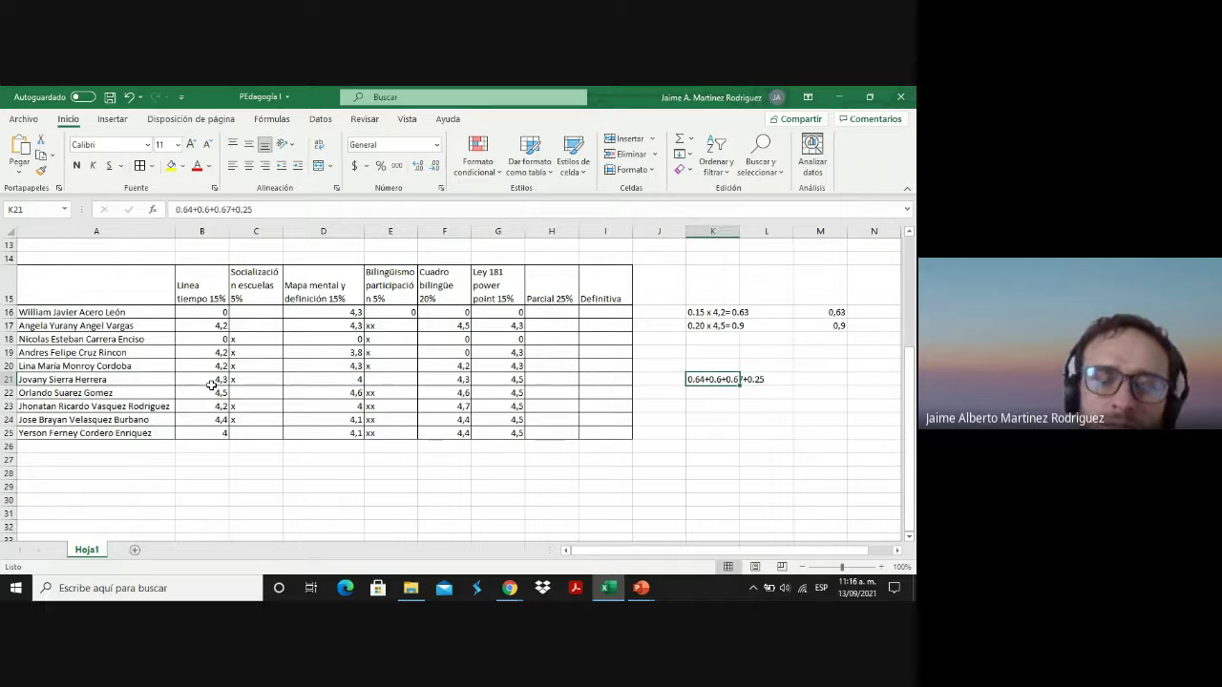
# Switch to Chrome to consult the Actividad 6 Parcial quiz report and the Meet call, and return to the Excel gradebook.
pyautogui.moveTo(510, 588)
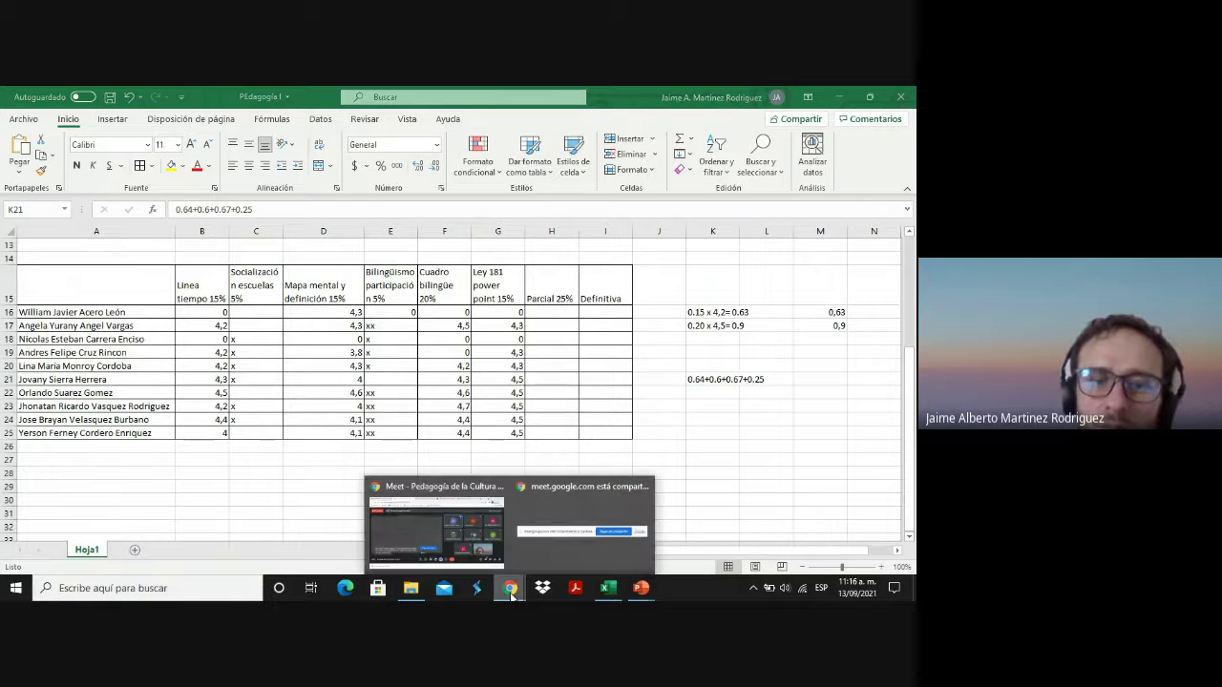
pyautogui.click(471, 549)
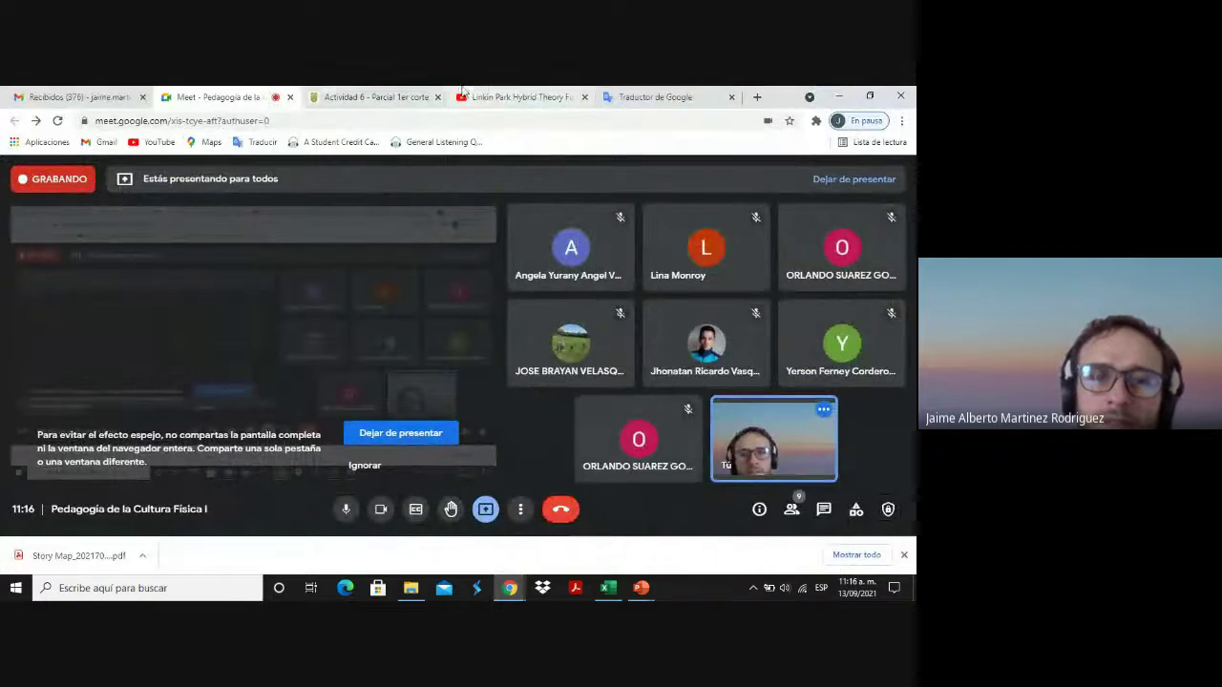
pyautogui.click(355, 97)
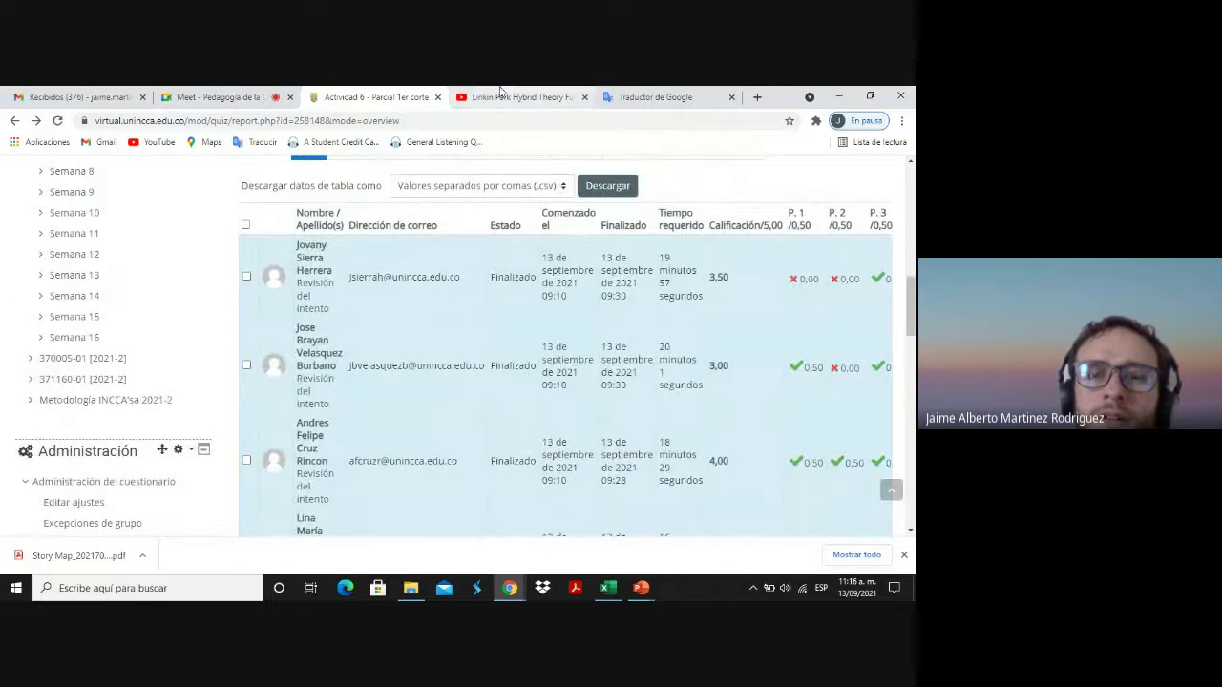
pyautogui.click(238, 95)
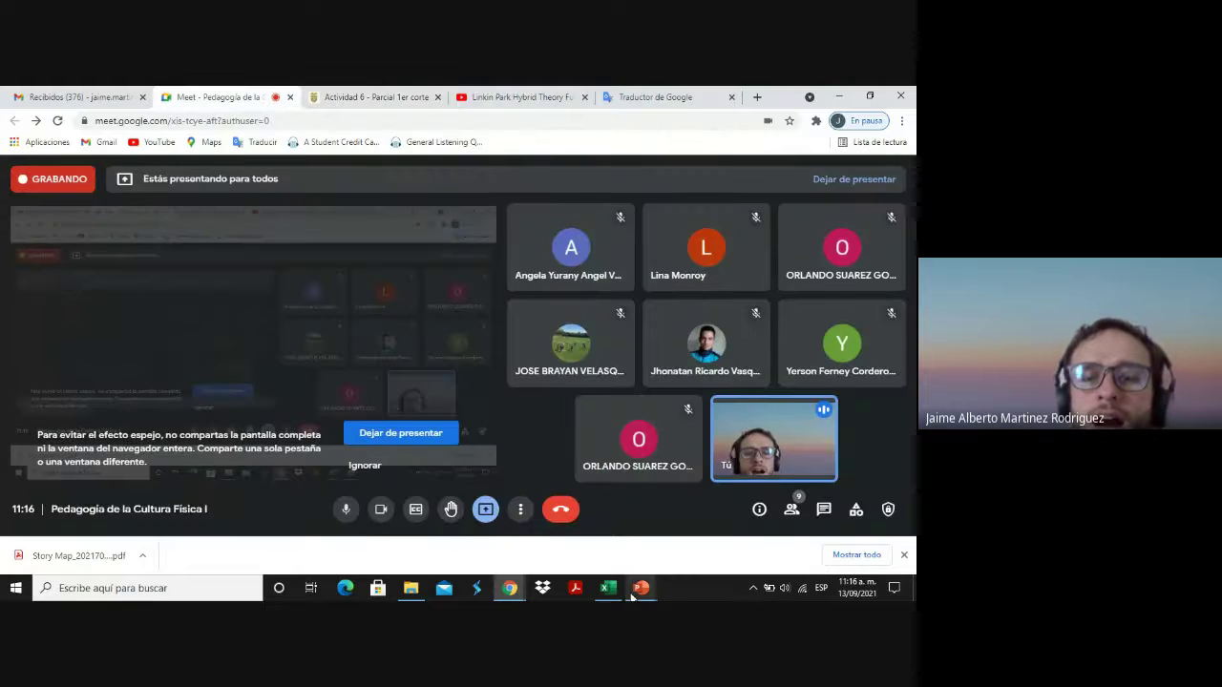
pyautogui.click(608, 588)
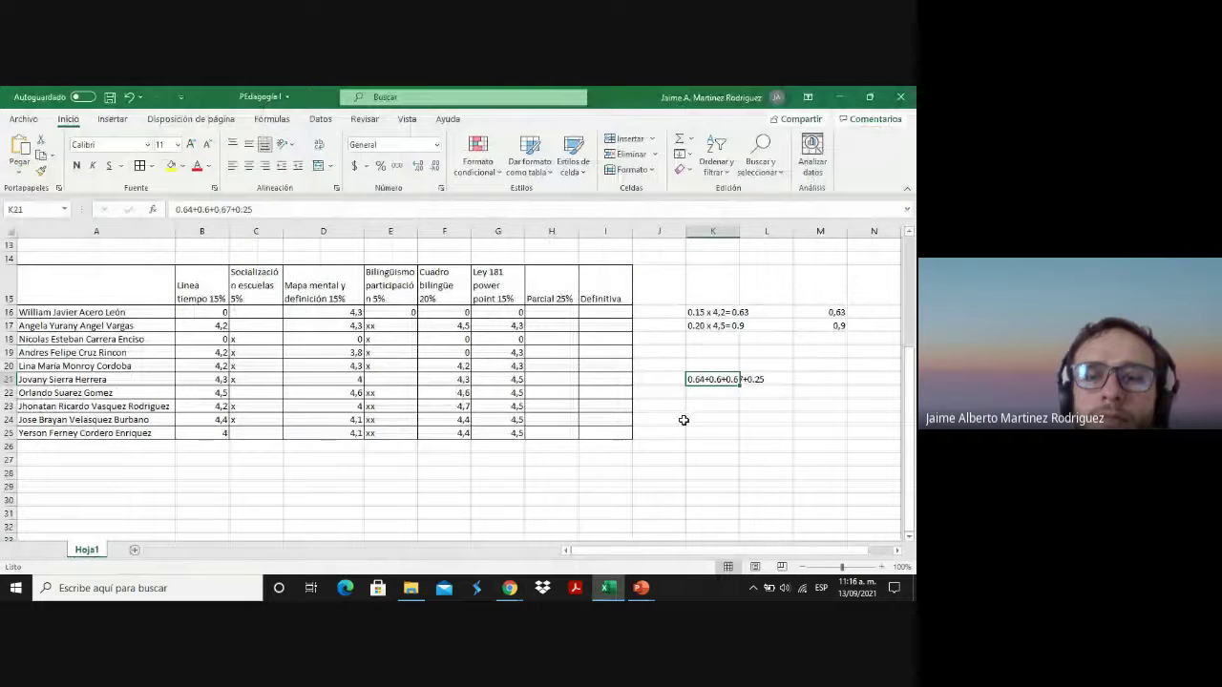
# Add another term of 1 to the sum in K21, making it 0.64+0.6+0.67+0.25+1.
pyautogui.click(303, 209)
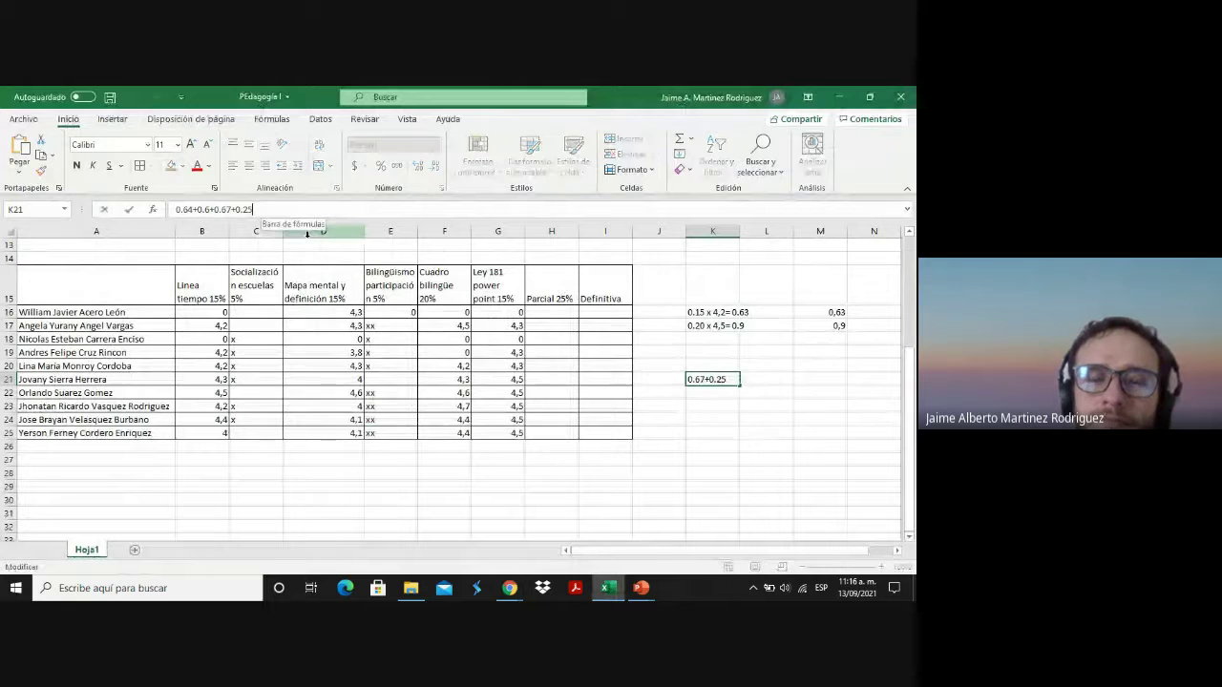
pyautogui.write('+')
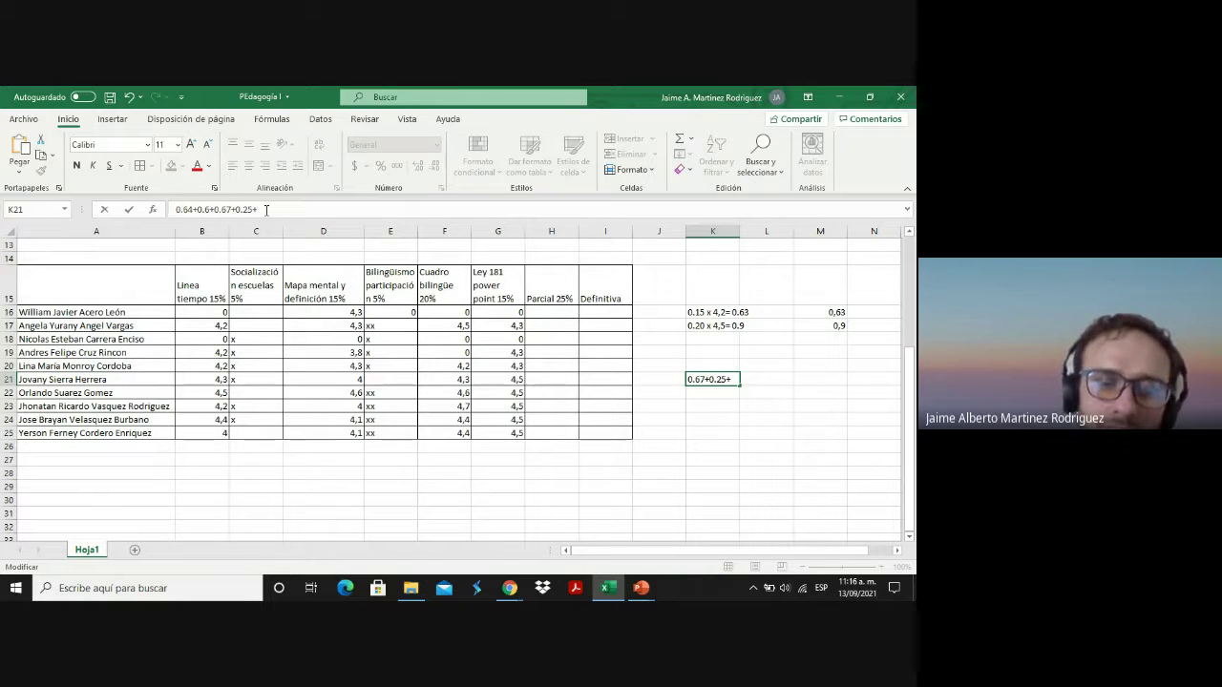
pyautogui.write('1')
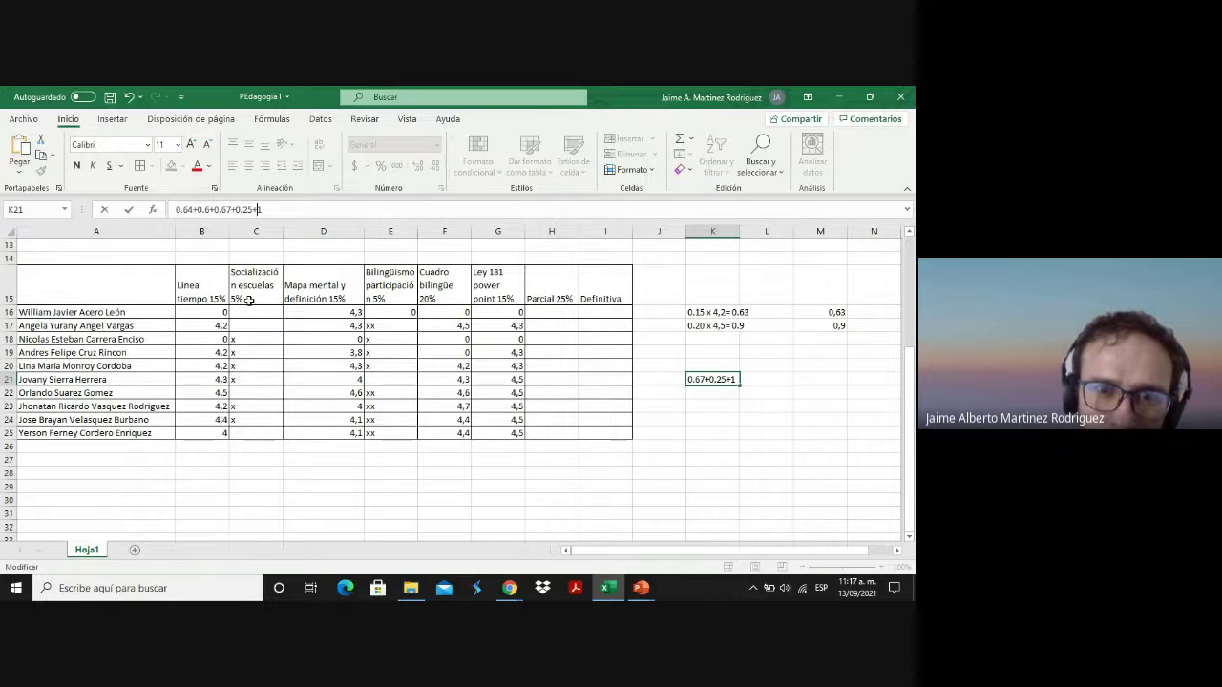
# Review the row 21 activities from Línea tiempo through Parcial and return to the Línea tiempo grade.
pyautogui.click(222, 379)
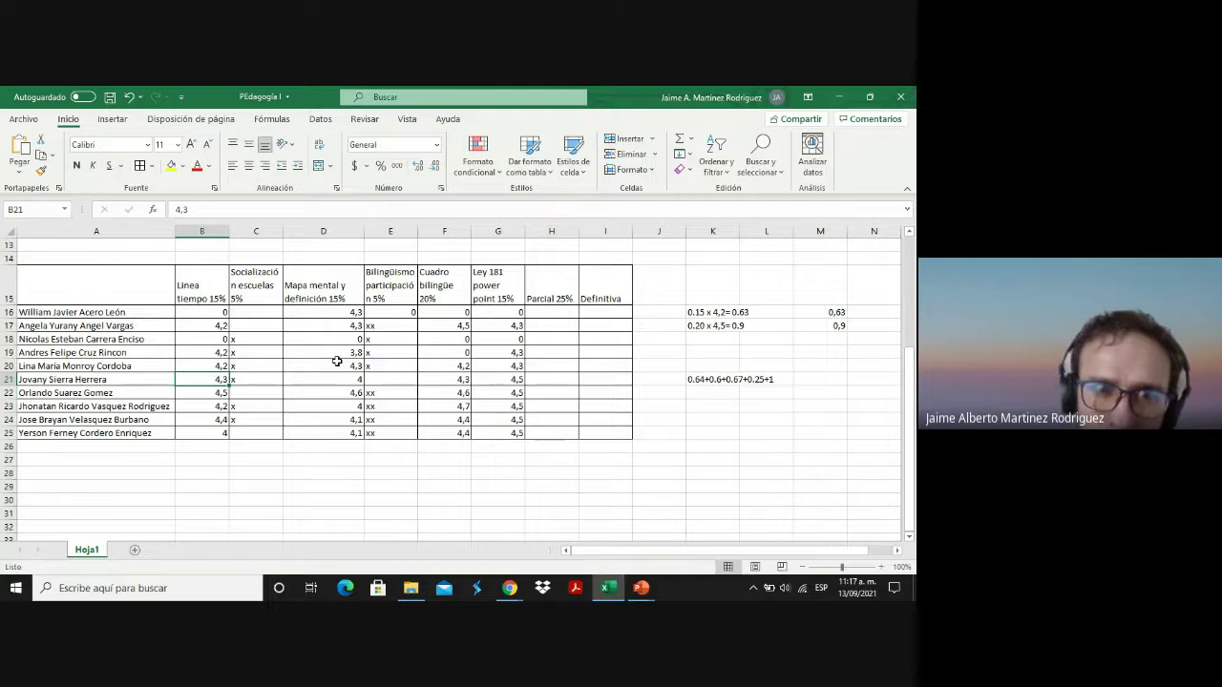
pyautogui.press('Right')
pyautogui.press('Right')
pyautogui.press('Right')
pyautogui.press('Right')
pyautogui.press('Right')
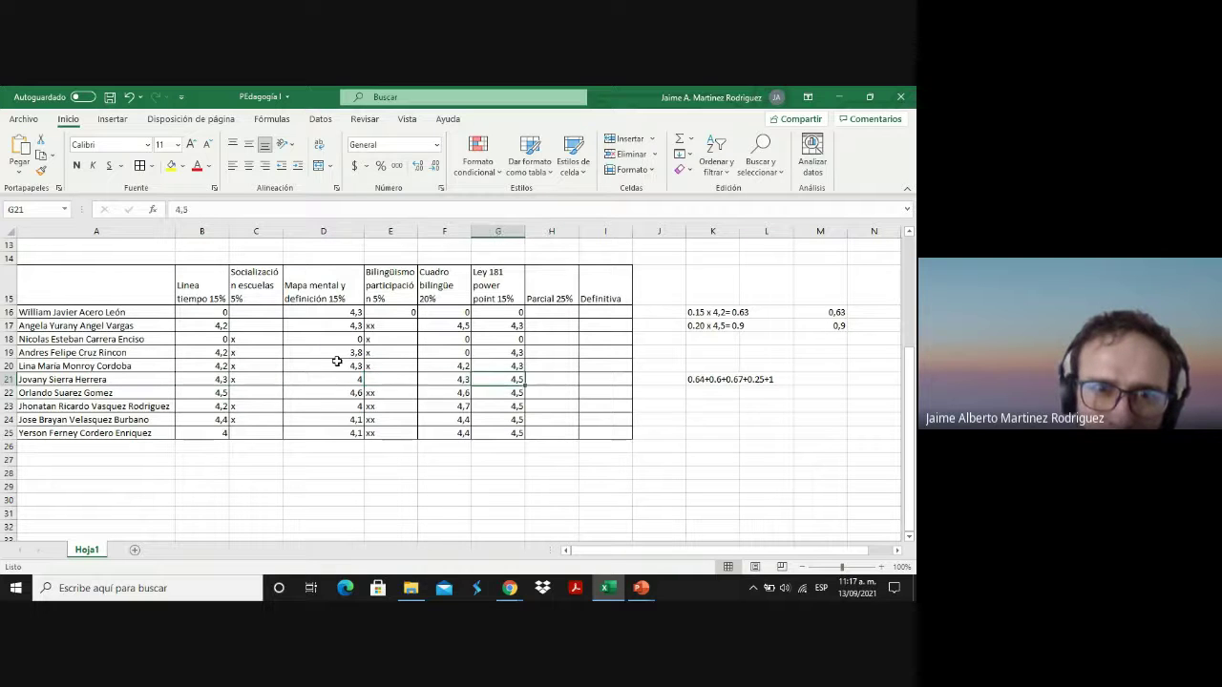
pyautogui.press('Right')
pyautogui.press('Left')
pyautogui.press('Left')
pyautogui.press('Left')
pyautogui.press('Left')
pyautogui.press('Left')
pyautogui.press('Left')
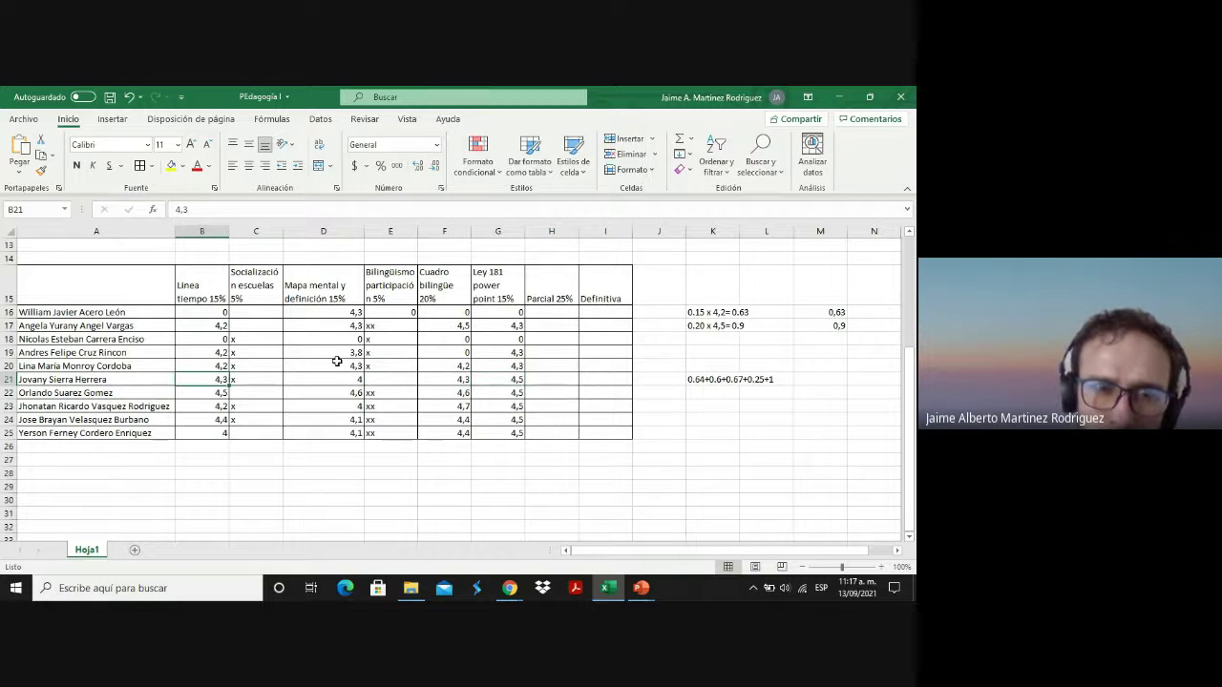
# Compare the row 21 entries from Socialización escuelas onward with the terms of the sum in K21.
pyautogui.press('Right')
pyautogui.press('Right')
pyautogui.press('Right')
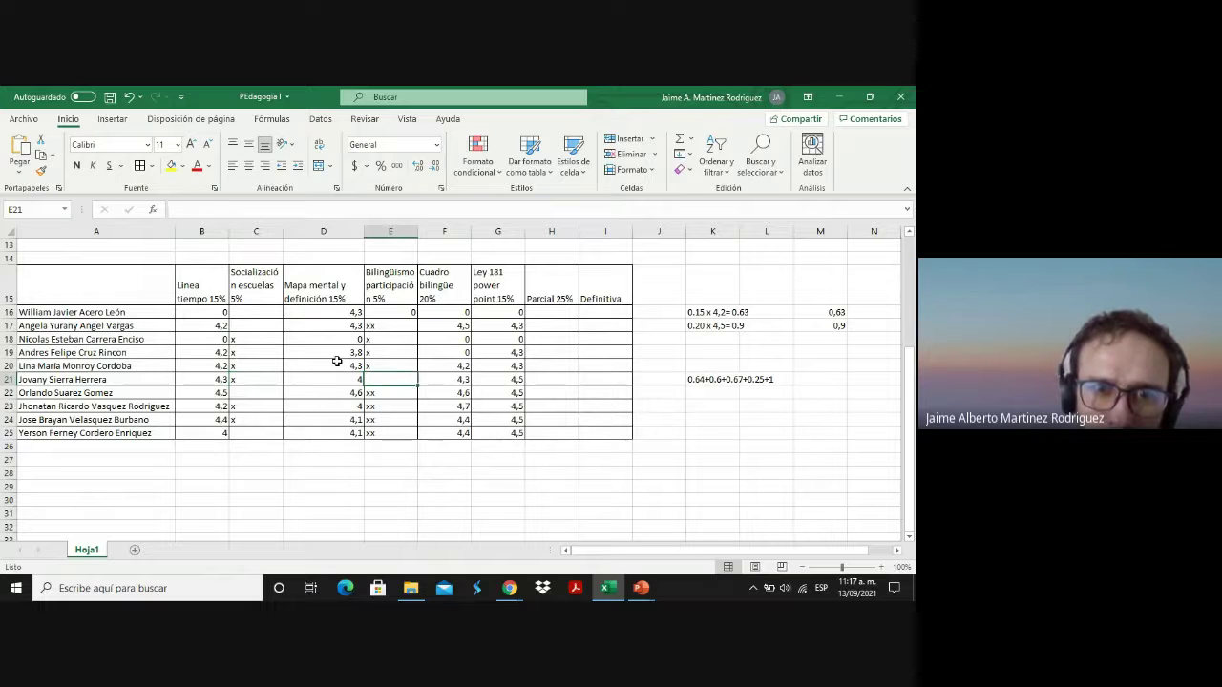
pyautogui.press('Right')
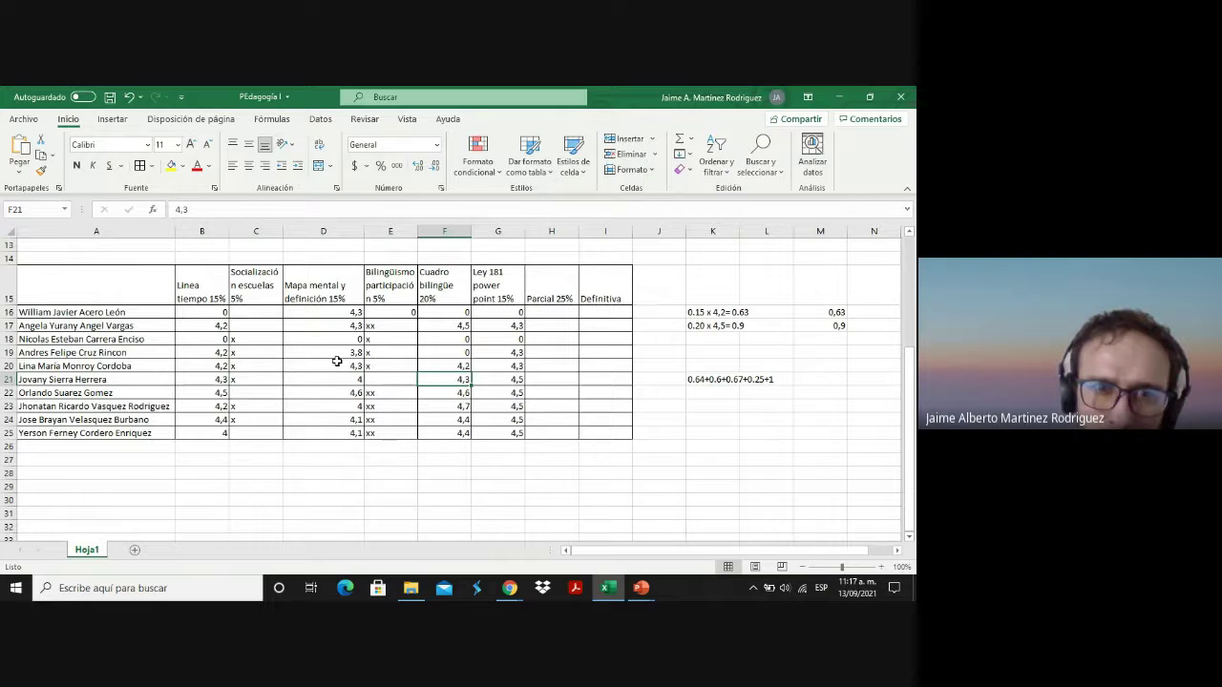
pyautogui.press('Right')
pyautogui.press('Right')
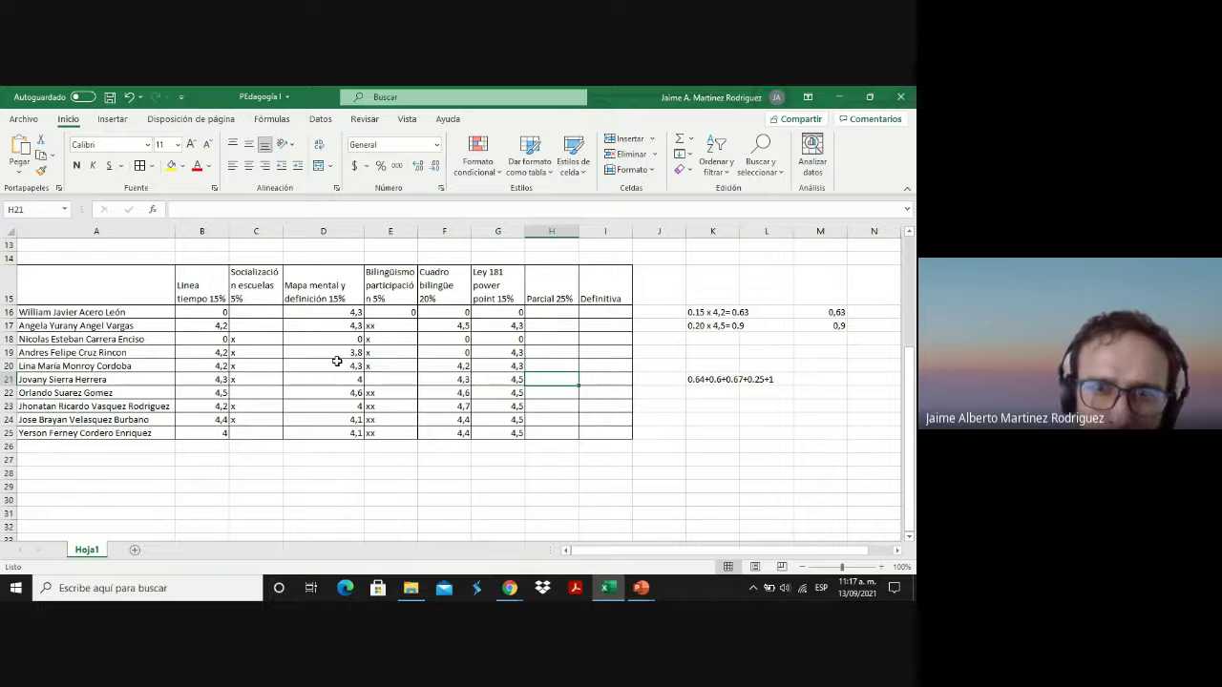
pyautogui.press('Right')
pyautogui.press('Right')
pyautogui.press('Right')
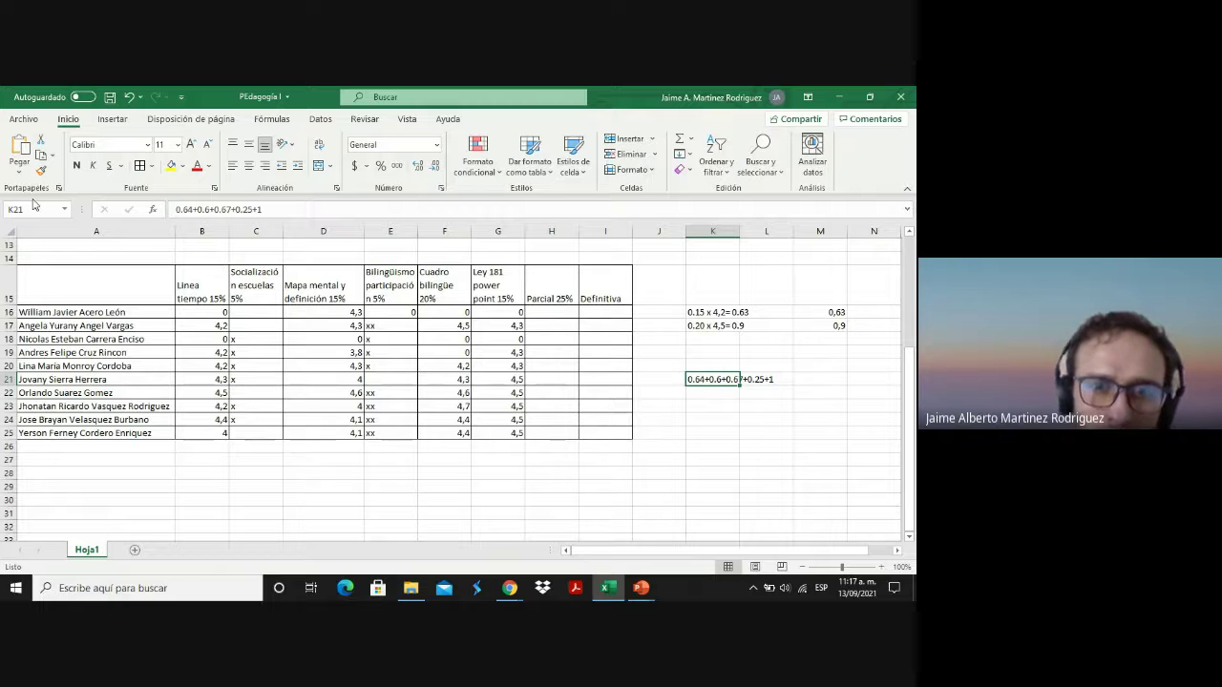
# Recheck the Ley 181 power point grade in row 21 and extend the sum in K21 to 0.64+0.6+0.67+0.25+1+0,67.
pyautogui.press('Left')
pyautogui.press('Left')
pyautogui.press('Left')
pyautogui.press('Left')
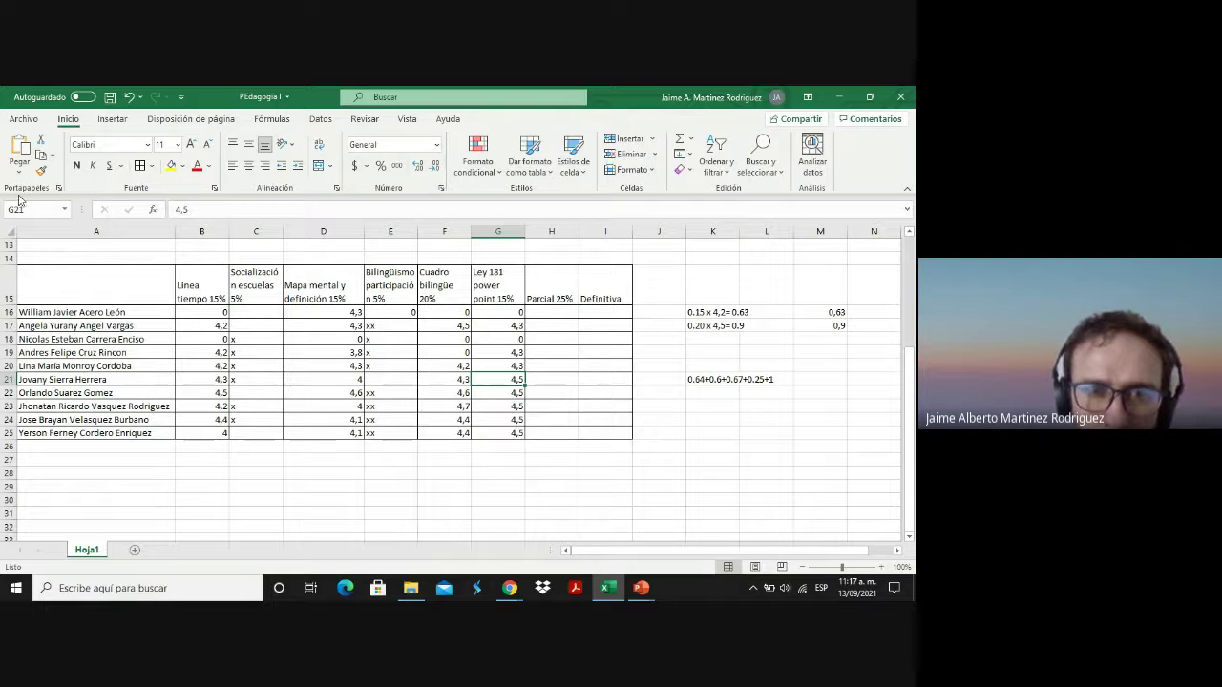
pyautogui.click(713, 378)
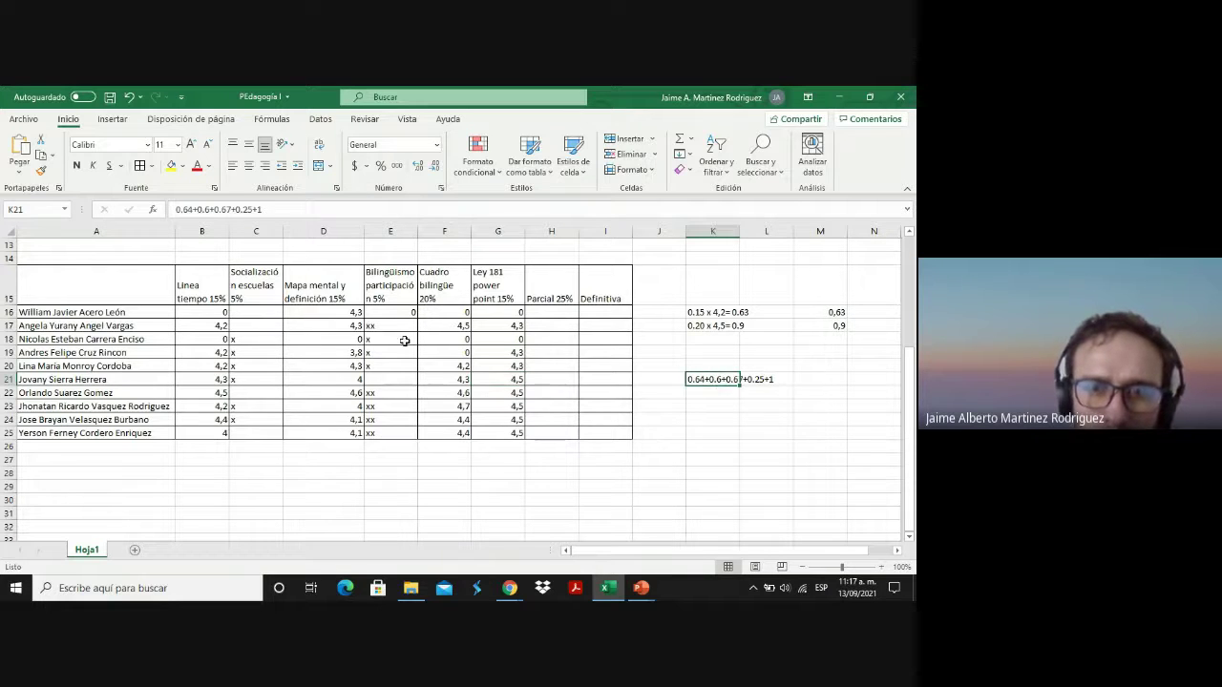
pyautogui.click(265, 209)
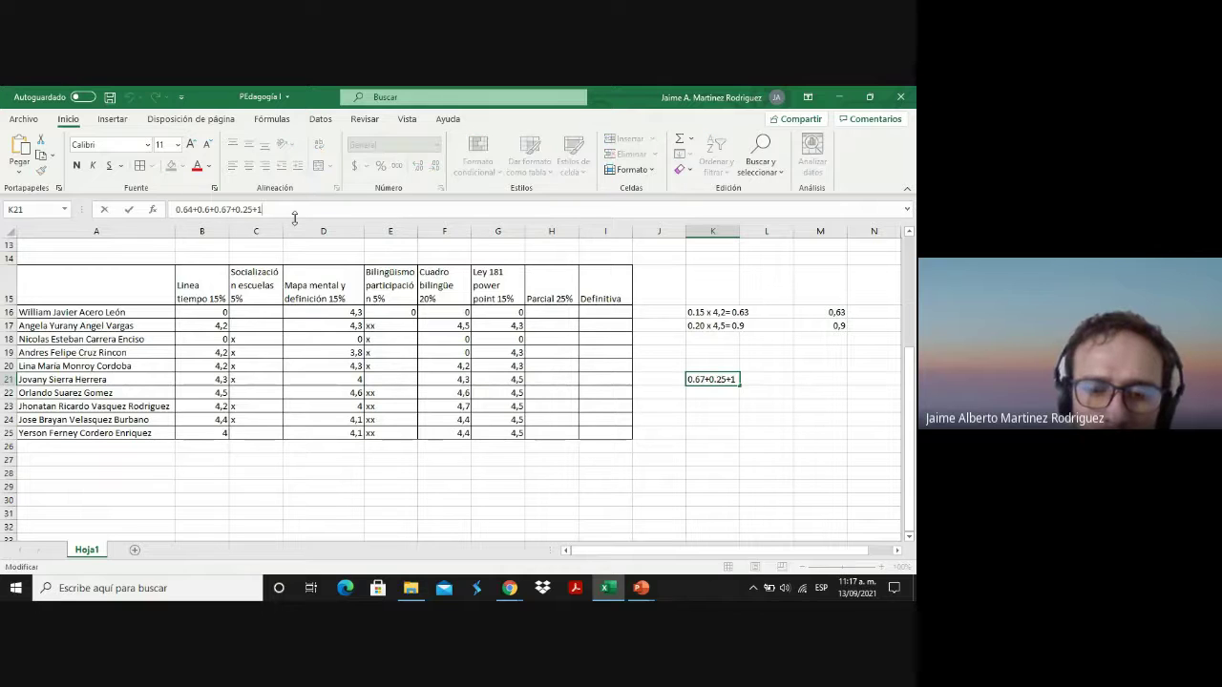
pyautogui.write('+0')
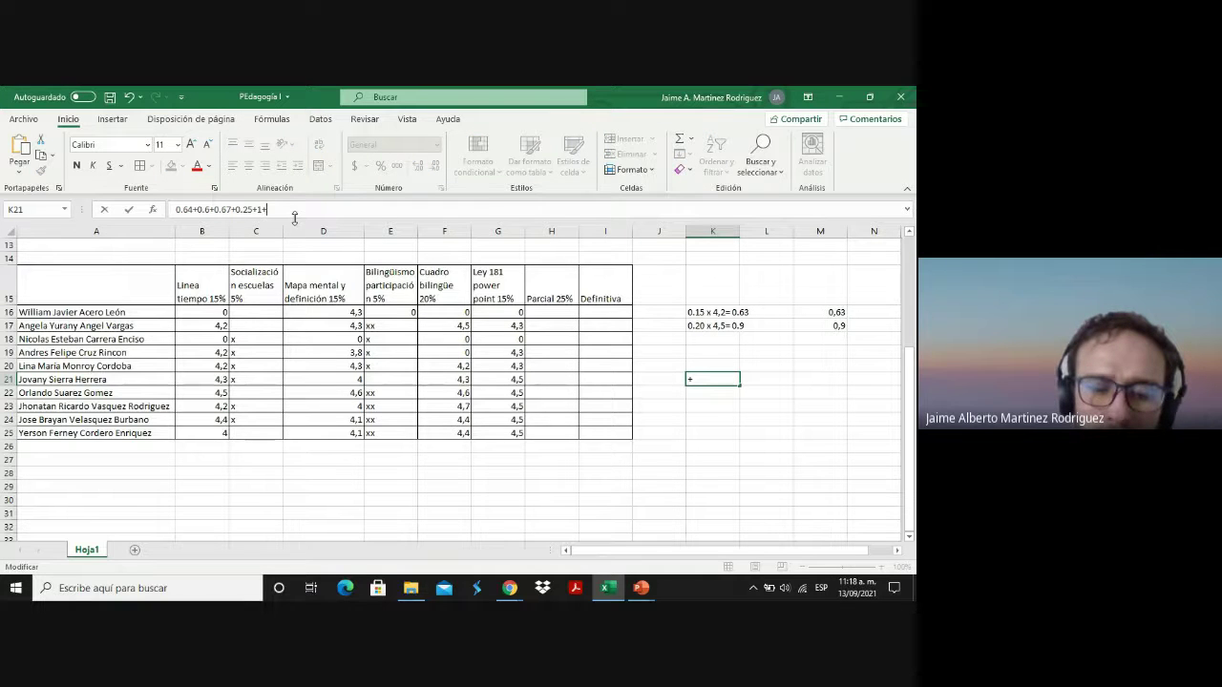
pyautogui.write(',67')
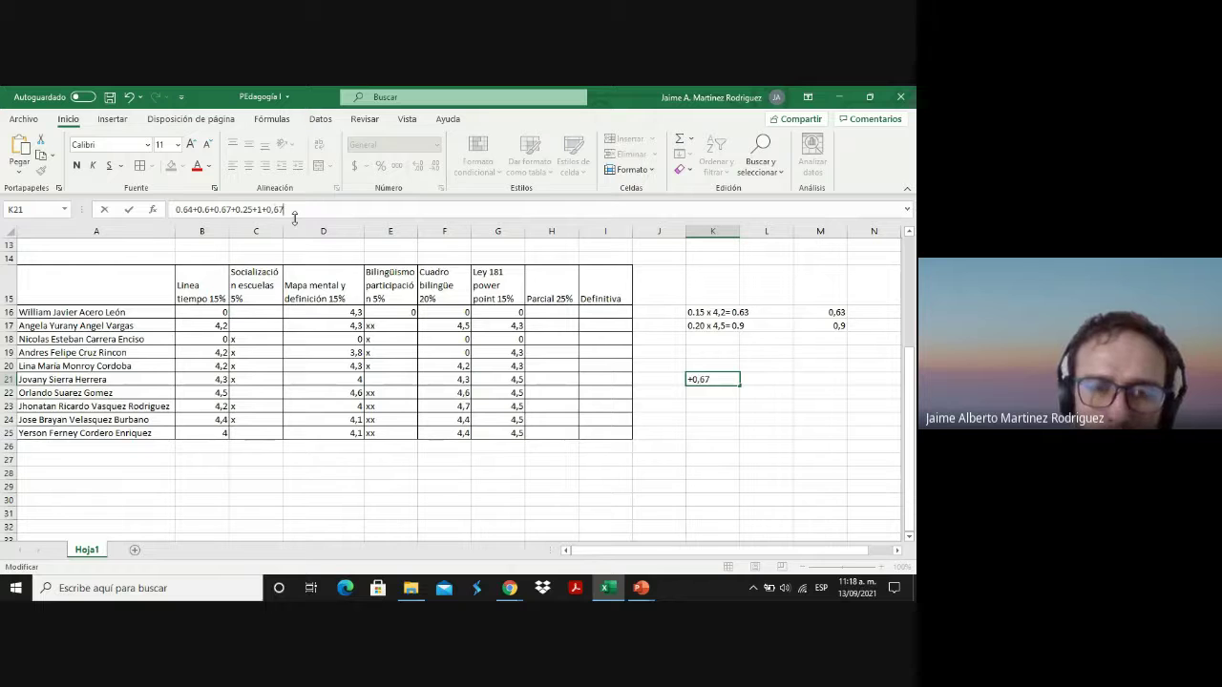
pyautogui.click(463, 381)
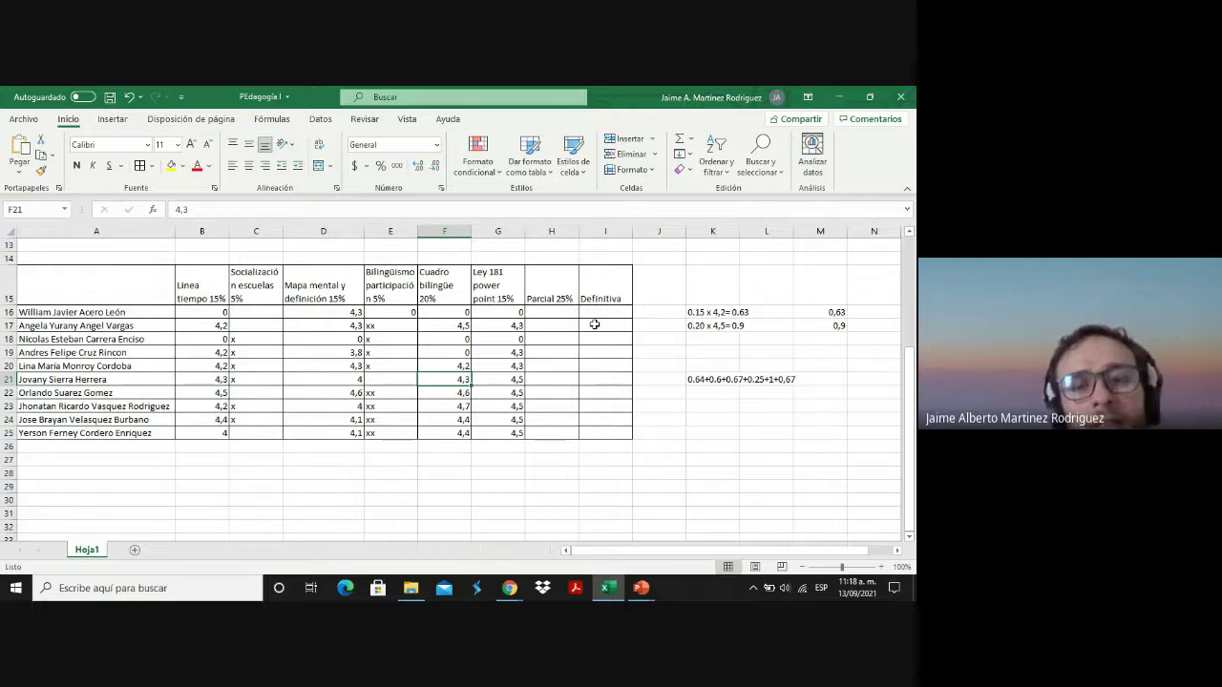
# Record a Parcial grade of 4 and a Definitiva of 4,02 for the student in row 25.
pyautogui.click(559, 431)
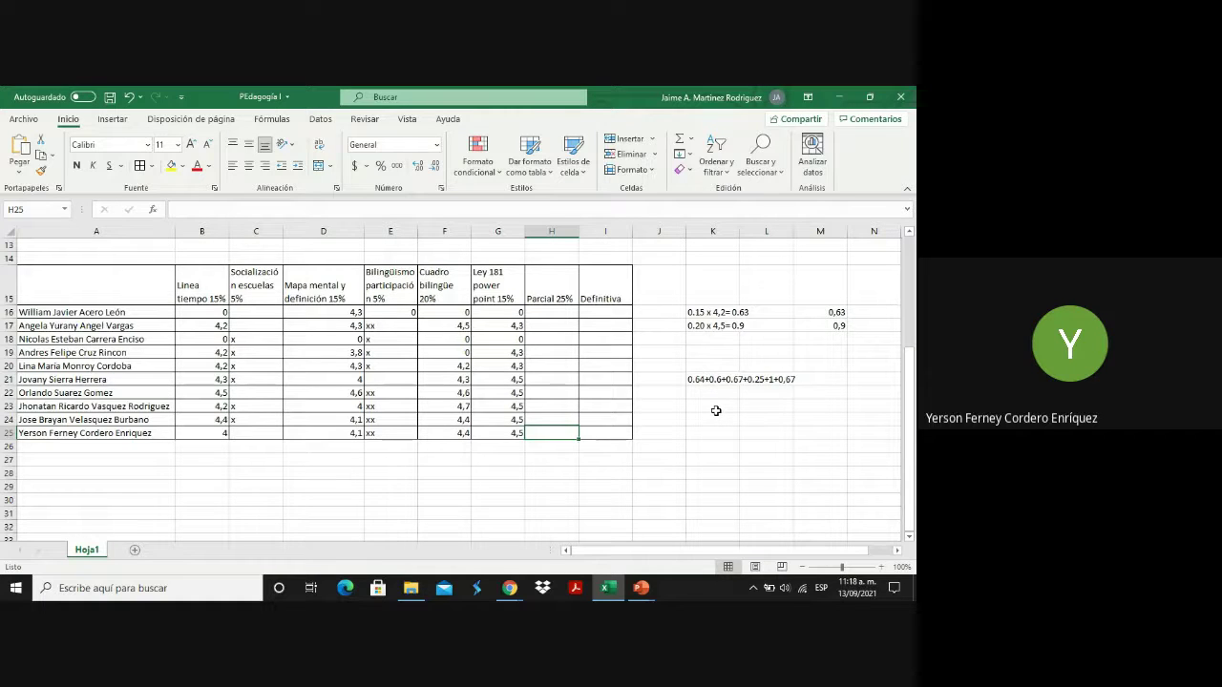
pyautogui.write('4')
pyautogui.press('Tab')
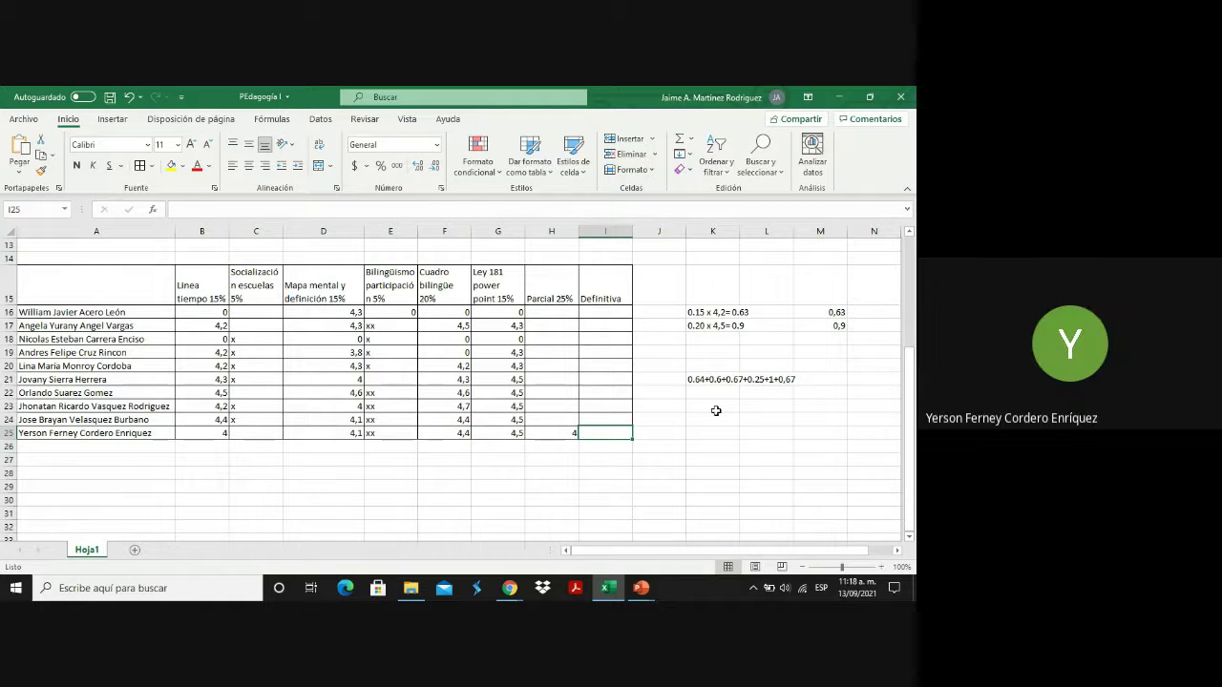
pyautogui.write('4,0')
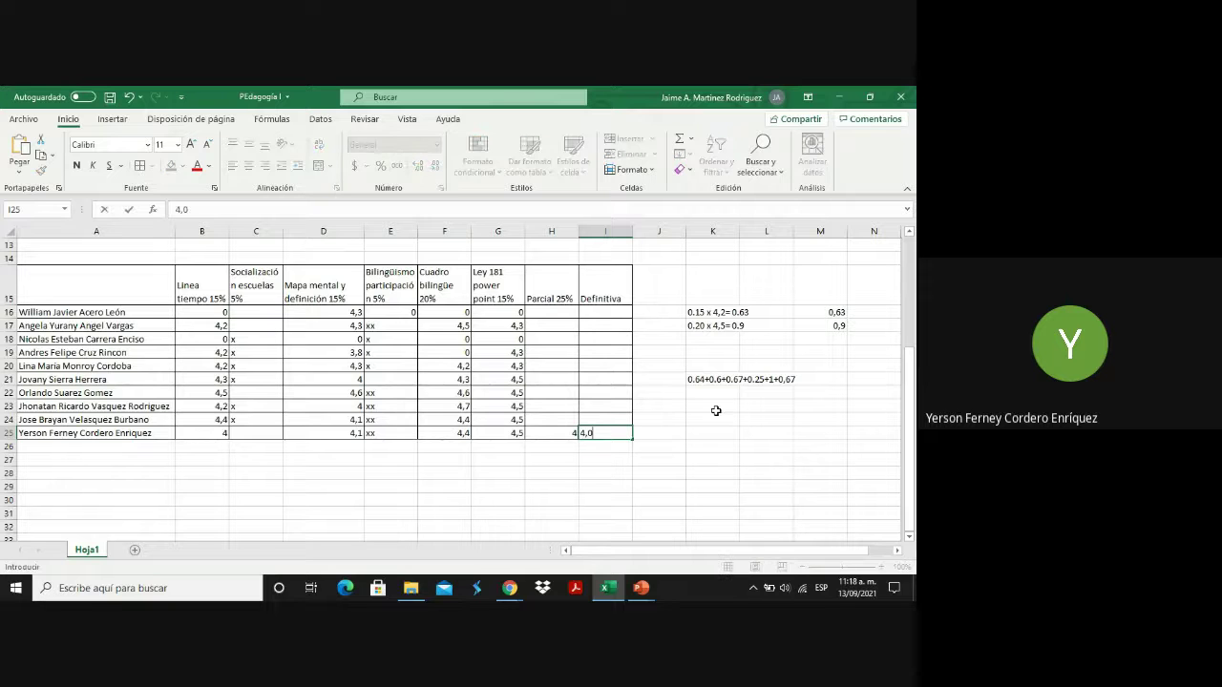
pyautogui.write('2')
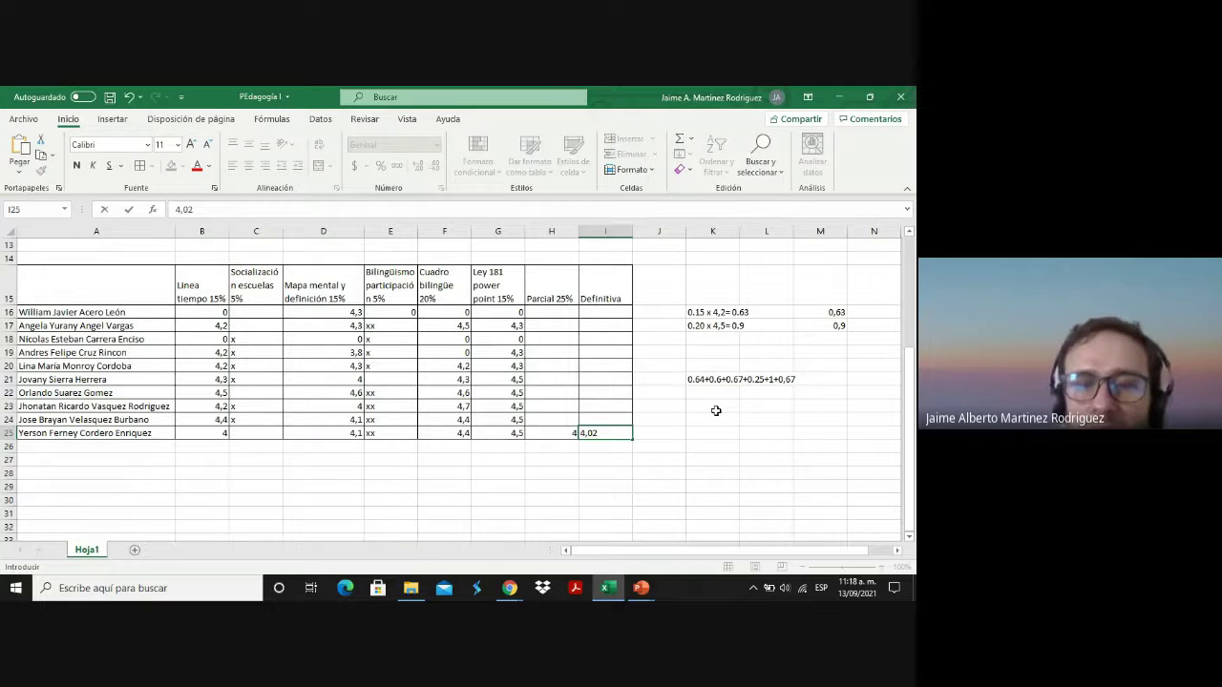
pyautogui.hotkey('ctrl', 'Return')
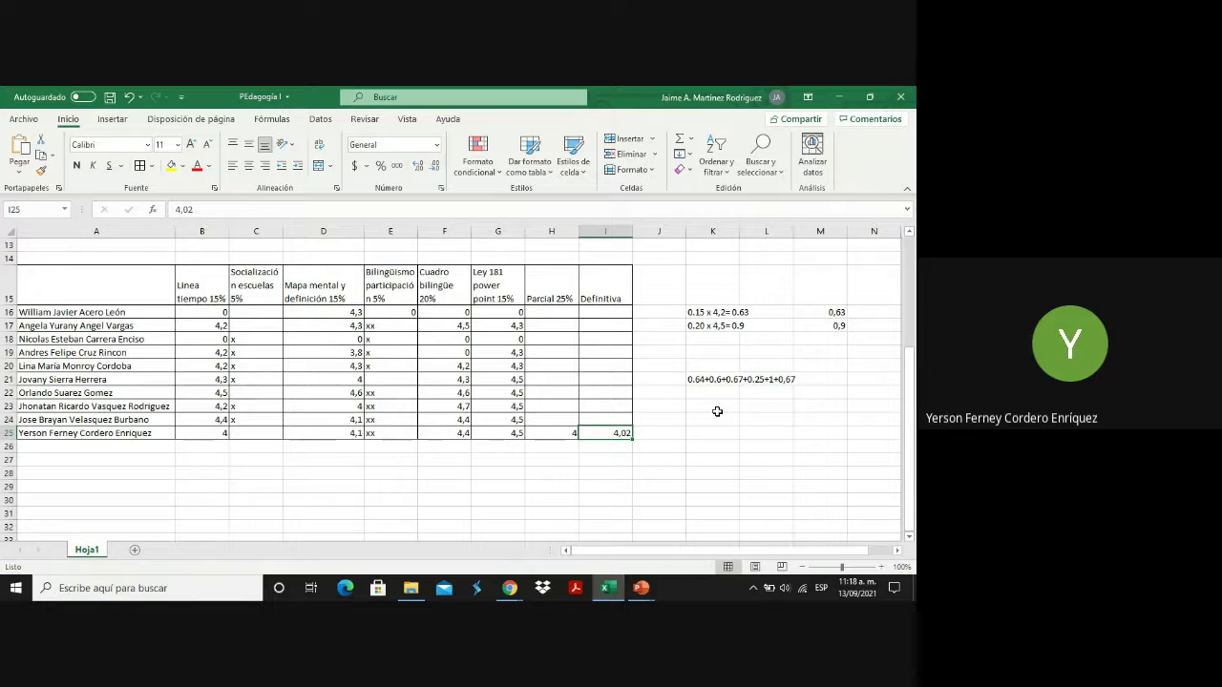
# Review the row 25 entries back to the student's name and forward again to the Definitiva grade.
pyautogui.press('Left')
pyautogui.press('Left')
pyautogui.press('Left')
pyautogui.press('Left')
pyautogui.press('Left')
pyautogui.press('Left')
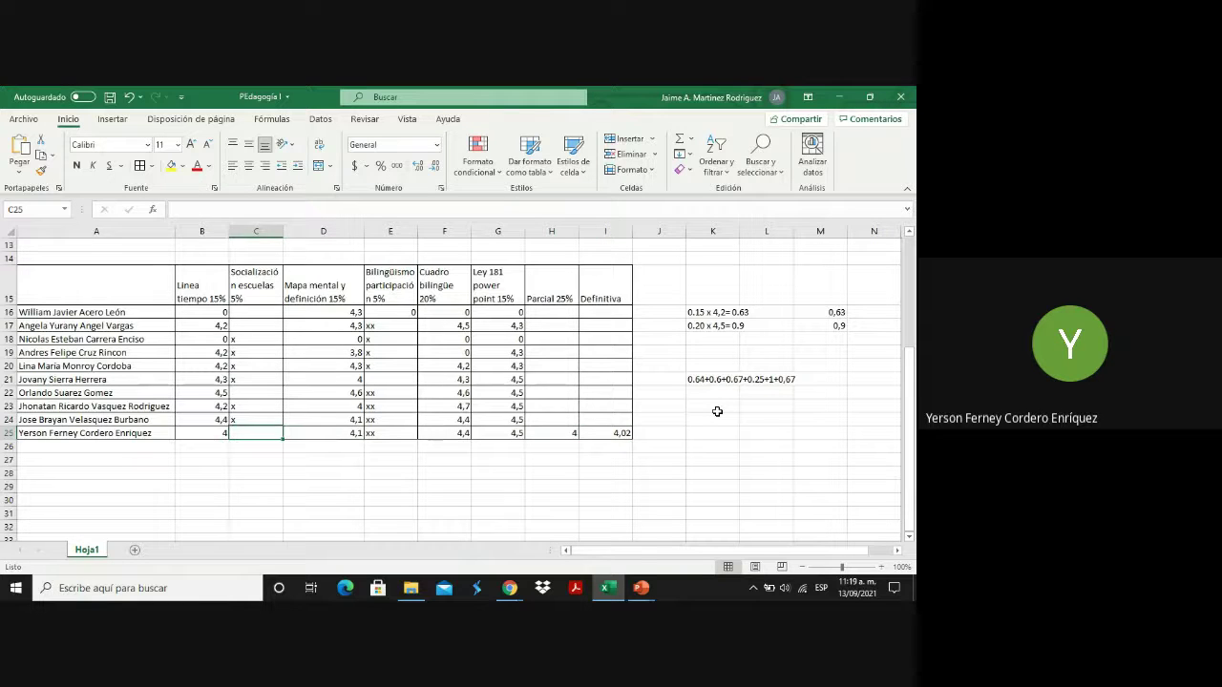
pyautogui.press('Left')
pyautogui.press('Left')
pyautogui.press('Right')
pyautogui.press('Right')
pyautogui.press('Right')
pyautogui.press('Right')
pyautogui.press('Right')
pyautogui.press('Right')
pyautogui.press('Right')
pyautogui.press('Right')
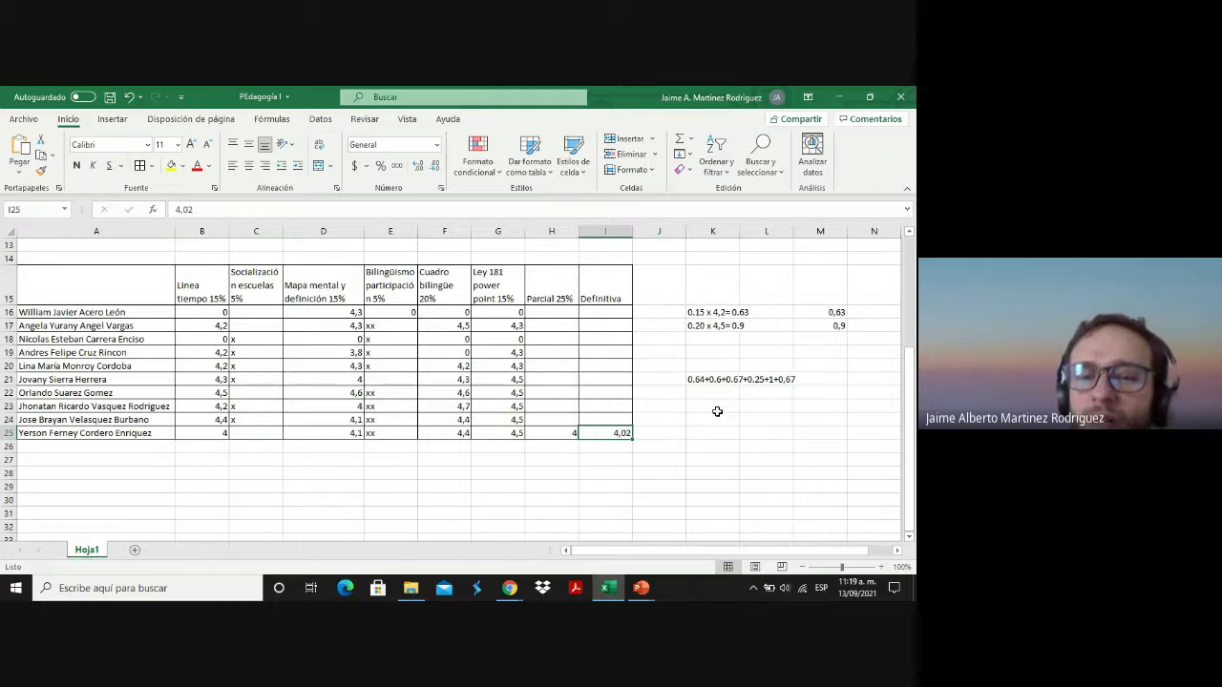
# Compare the sum in K21 with the row 21 activity entries from Socialización escuelas through Parcial.
pyautogui.press('Up')
pyautogui.press('Up')
pyautogui.press('Up')
pyautogui.press('Up')
pyautogui.press('Right')
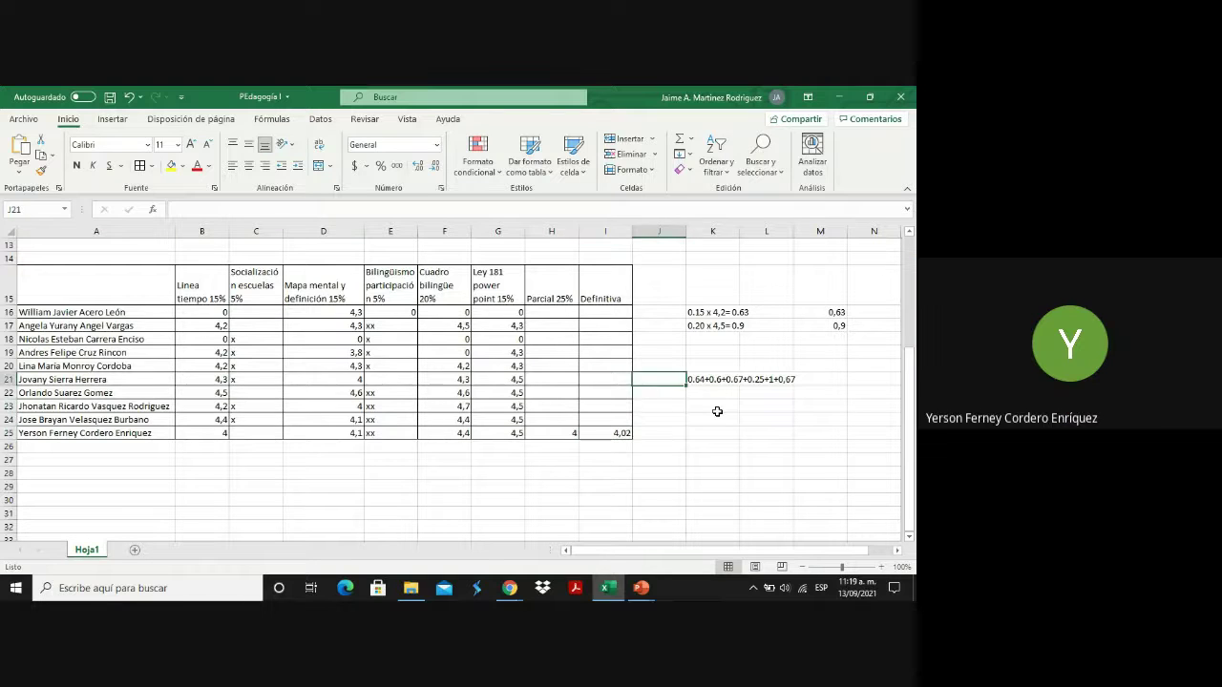
pyautogui.press('Right')
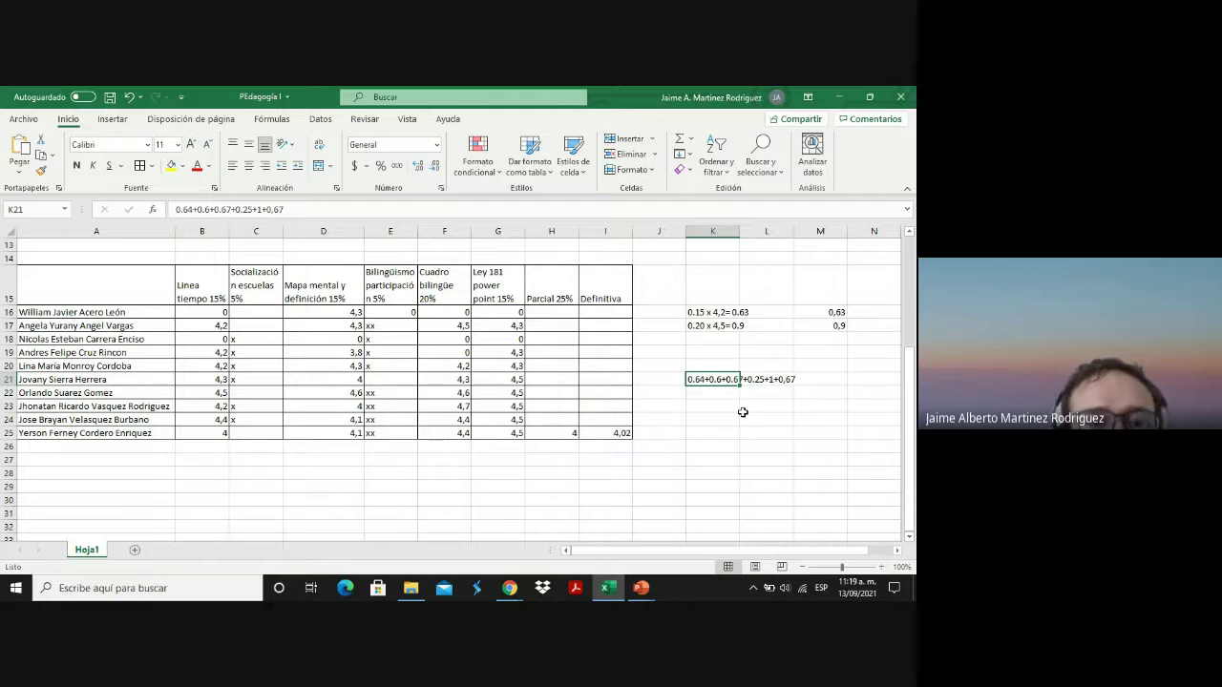
pyautogui.press('Left')
pyautogui.press('Left')
pyautogui.press('Left')
pyautogui.press('Left')
pyautogui.press('Left')
pyautogui.press('Left')
pyautogui.press('Left')
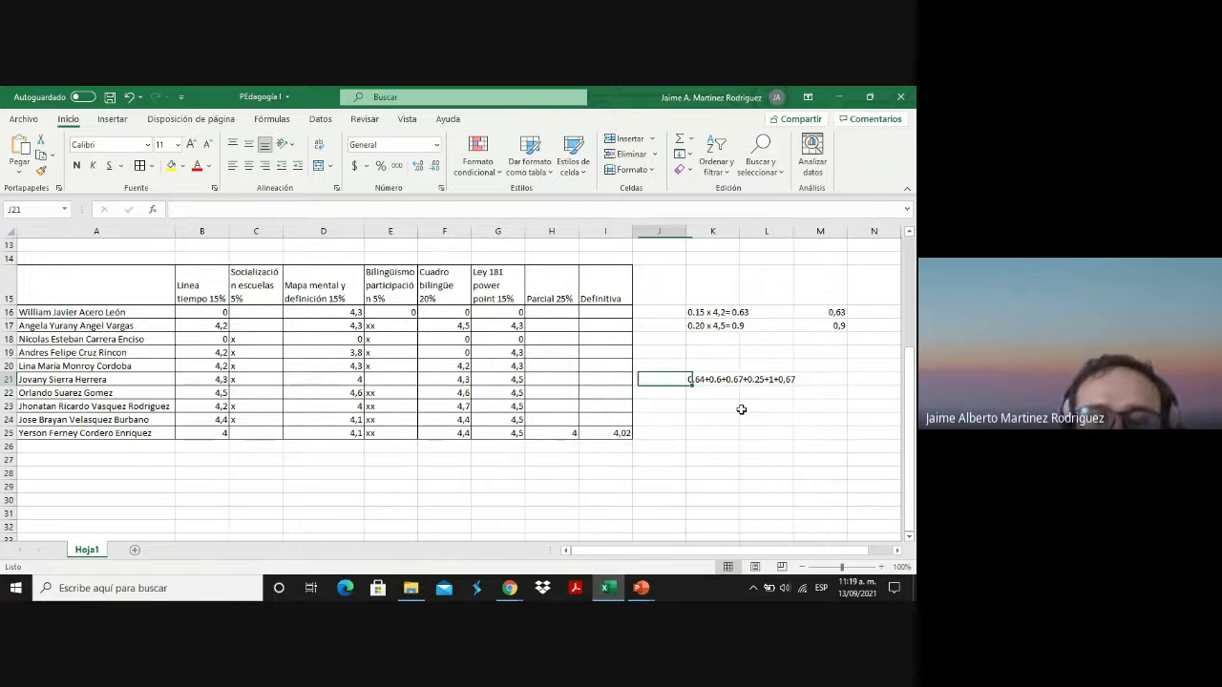
pyautogui.press('Left')
pyautogui.press('Left')
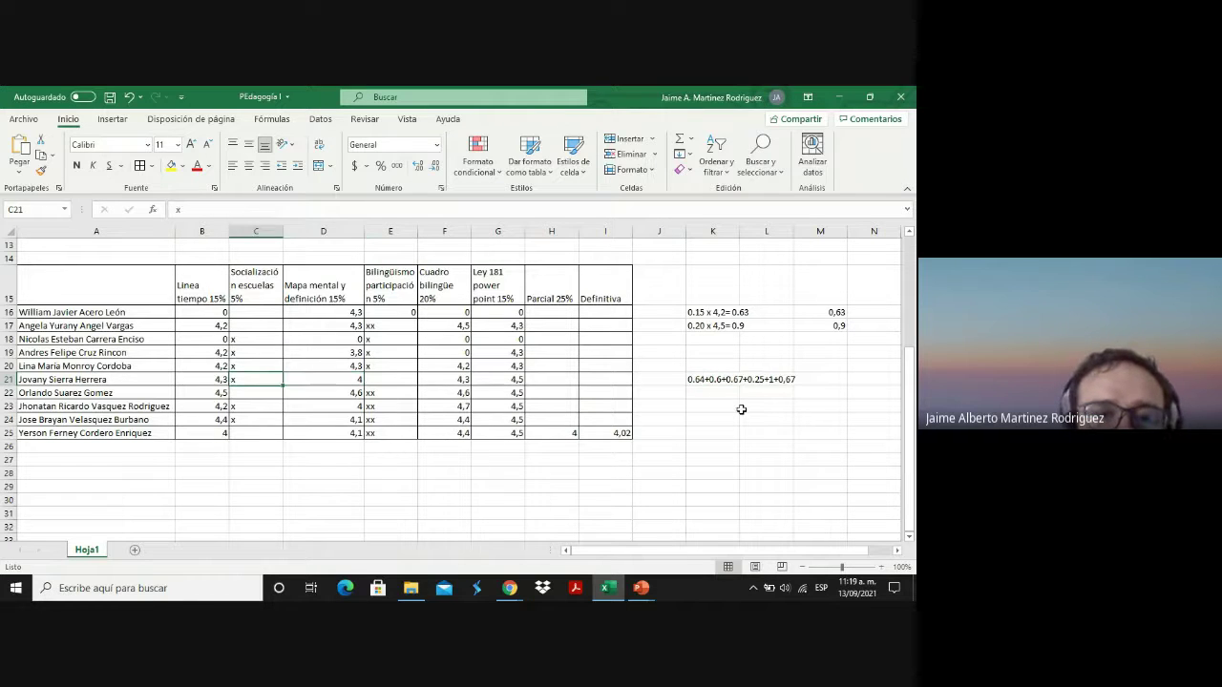
pyautogui.press('Right')
pyautogui.press('Right')
pyautogui.press('Right')
pyautogui.press('Right')
pyautogui.press('Right')
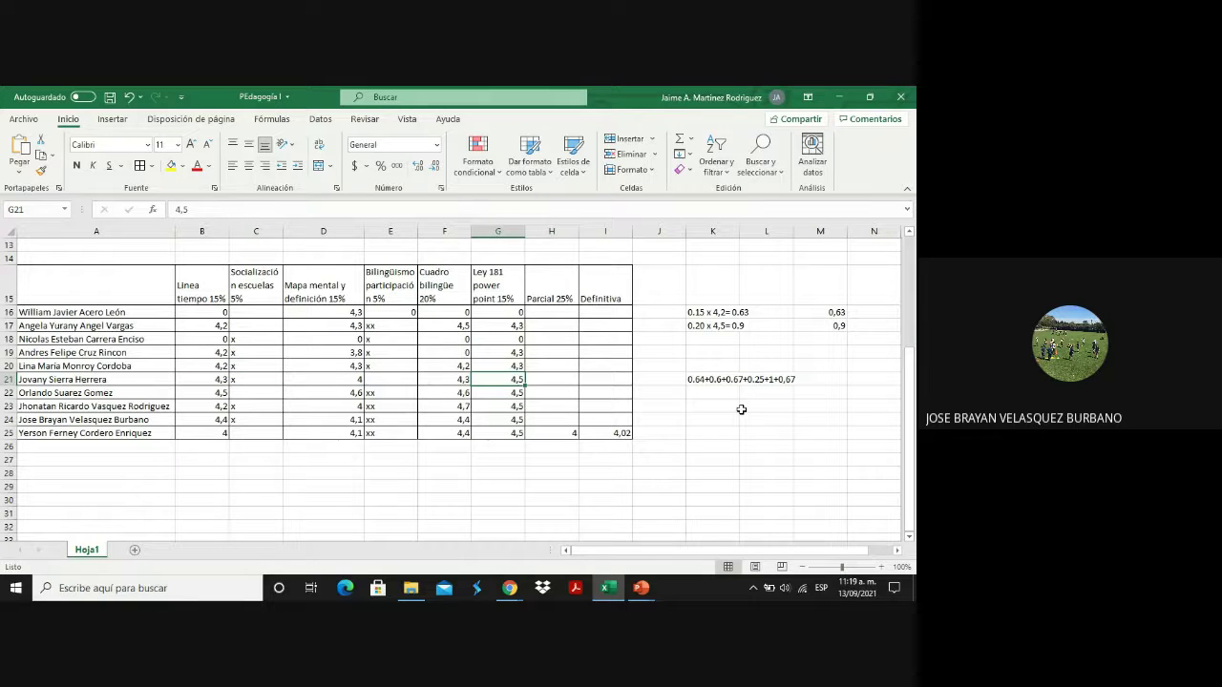
pyautogui.press('Right')
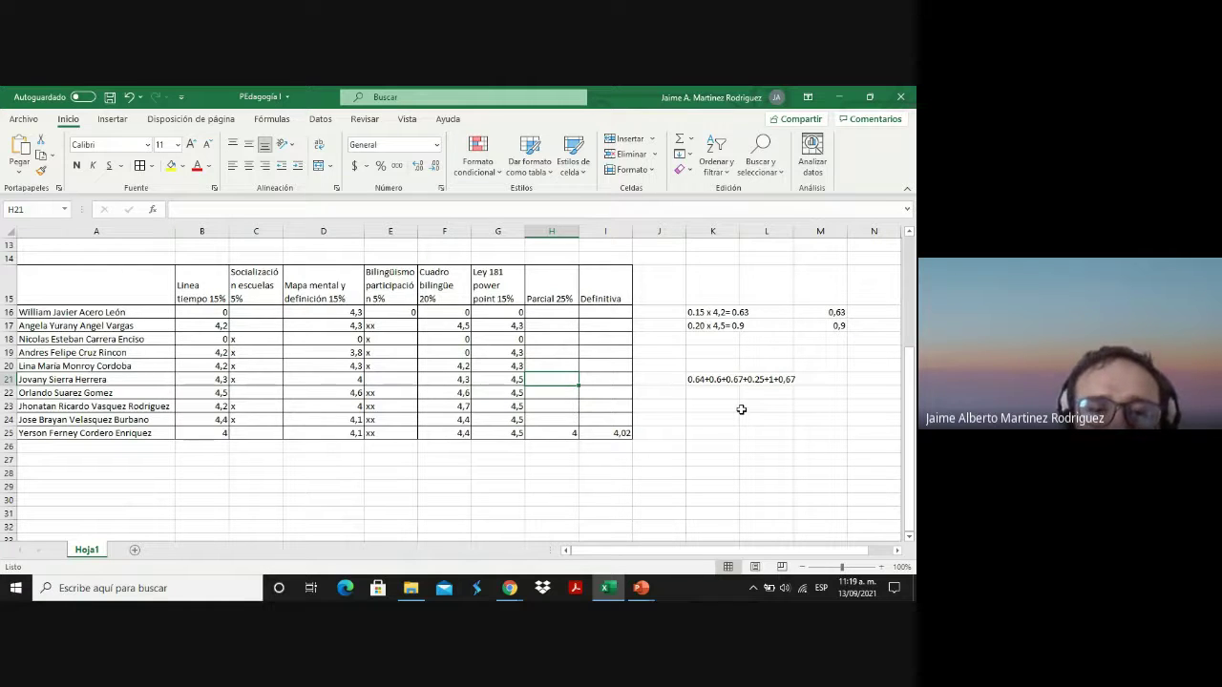
pyautogui.press('Left')
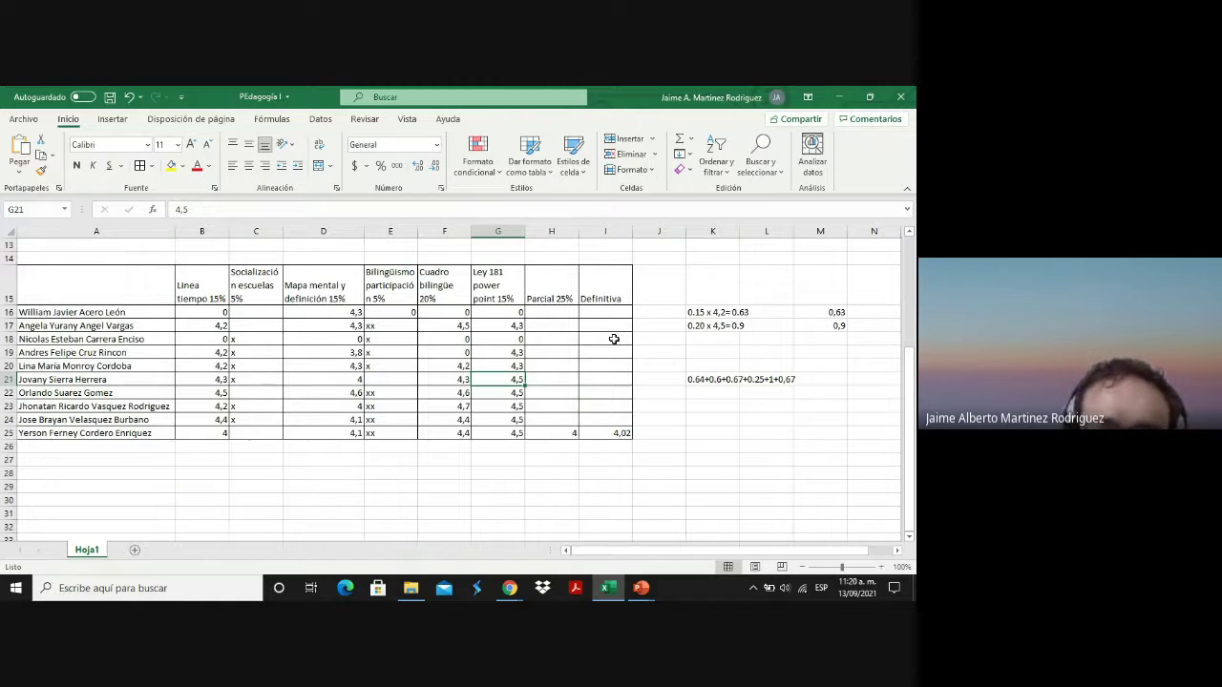
# Replace the sum in K21 with 1.92.
pyautogui.click(717, 379)
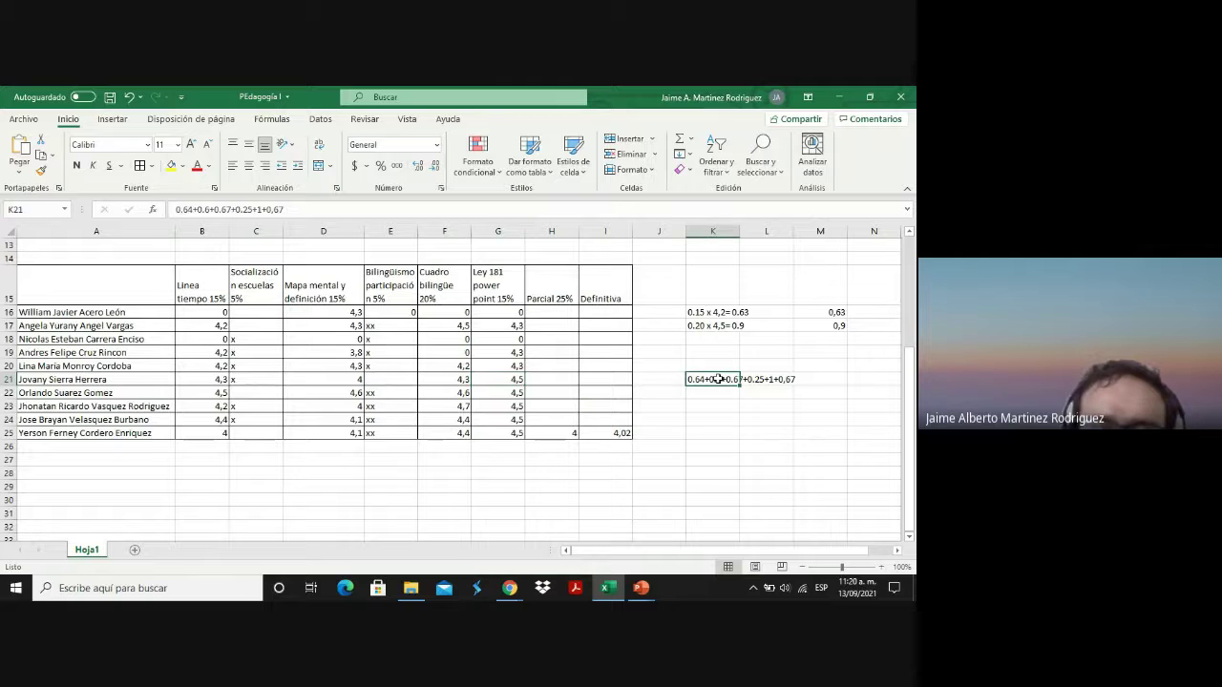
pyautogui.write('1.92')
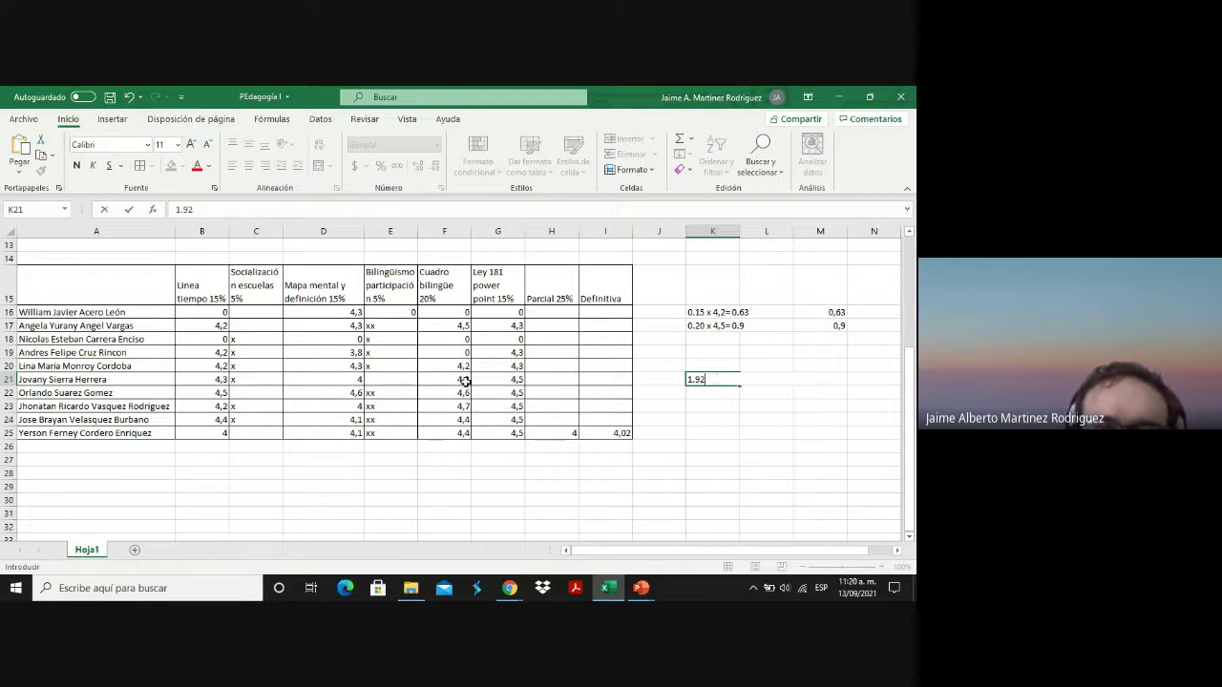
pyautogui.click(342, 378)
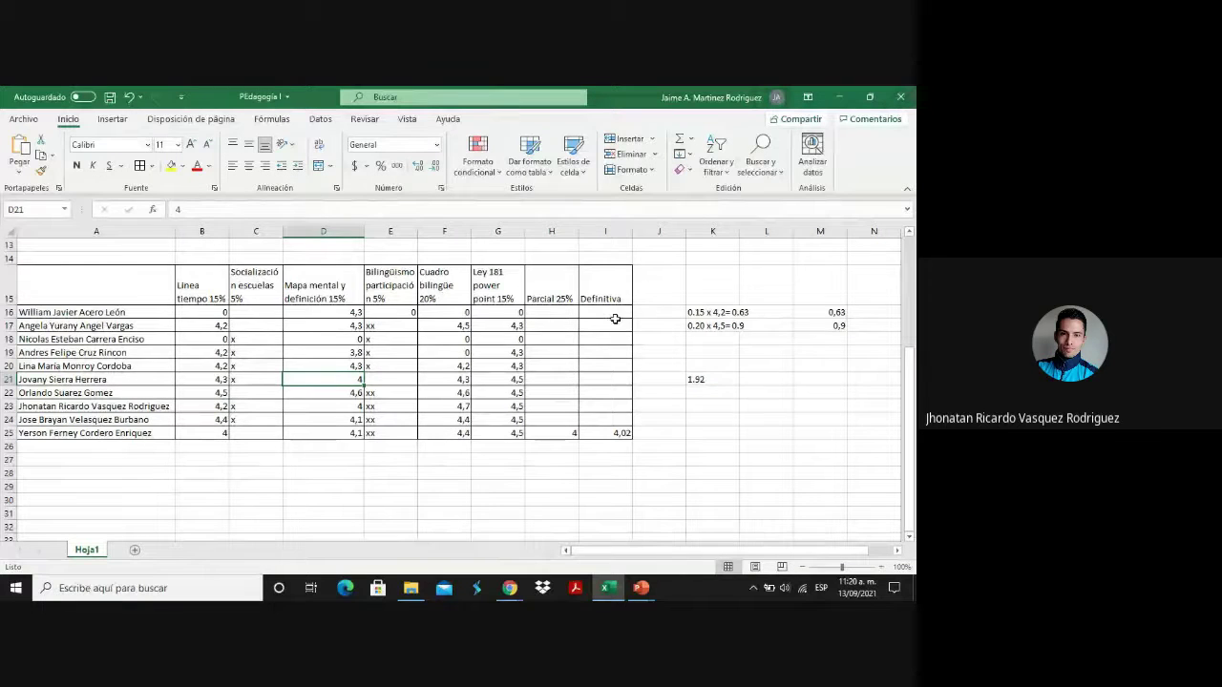
# Record a Parcial grade of 4,5 and a Definitiva of 4,47 for the student in row 23.
pyautogui.click(577, 417)
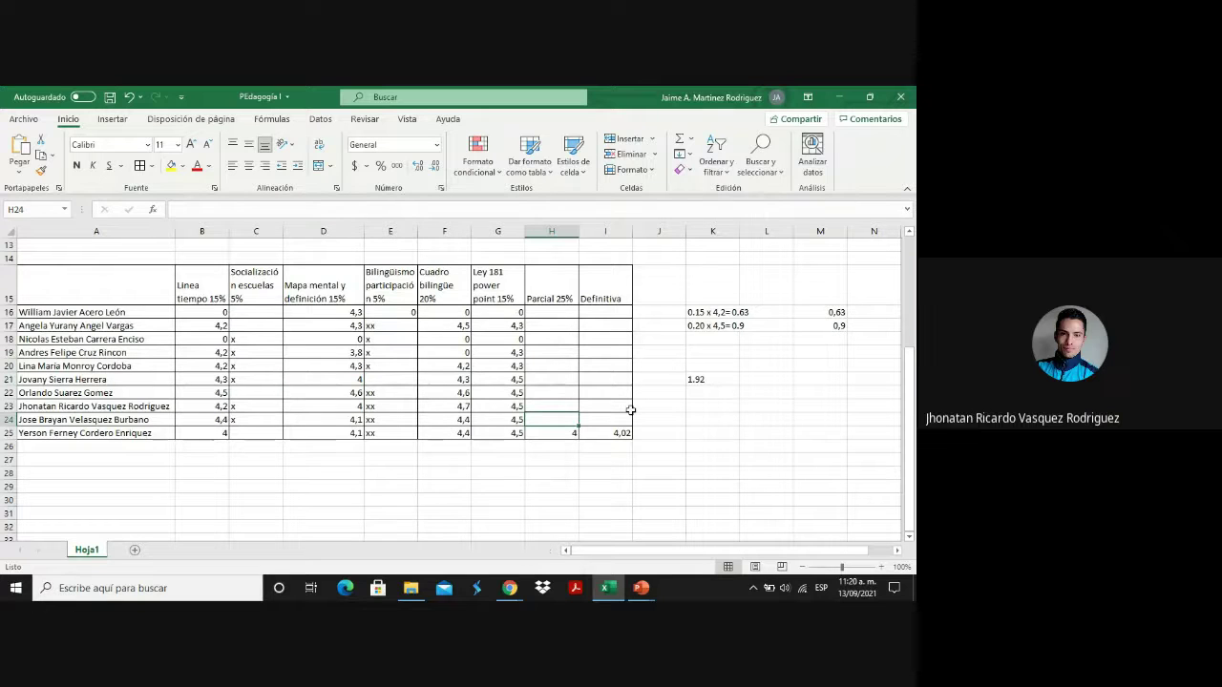
pyautogui.press('Up')
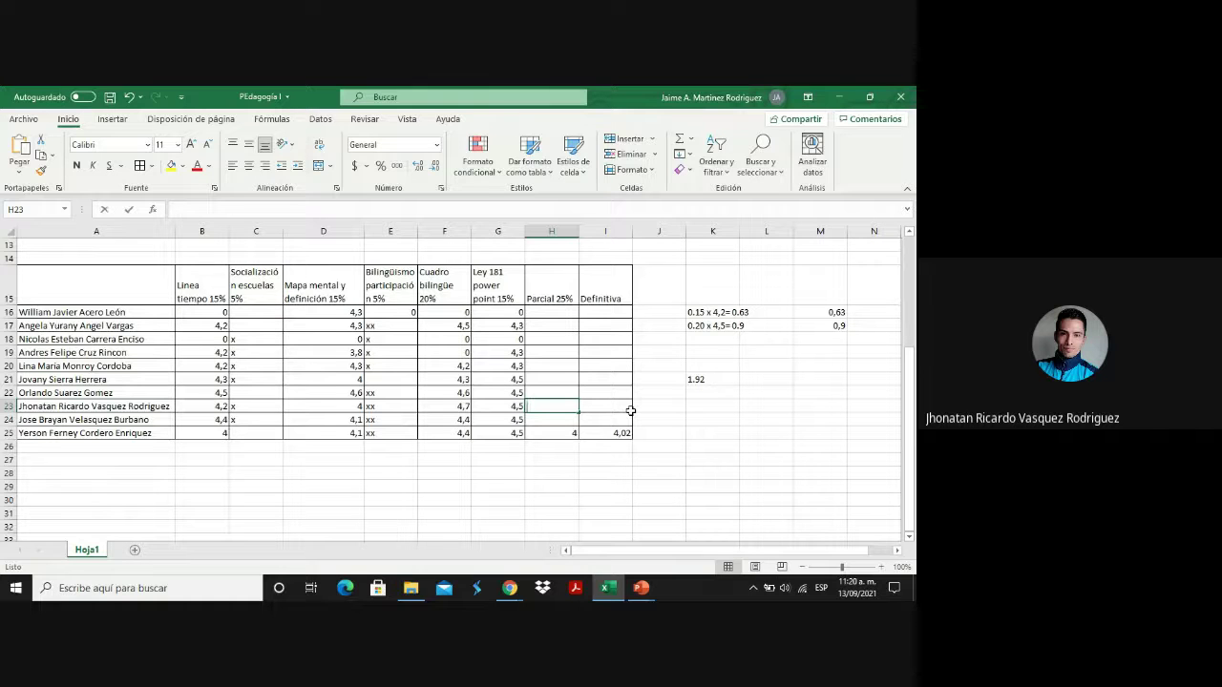
pyautogui.write('4.5')
pyautogui.hotkey('ctrl', 'Return')
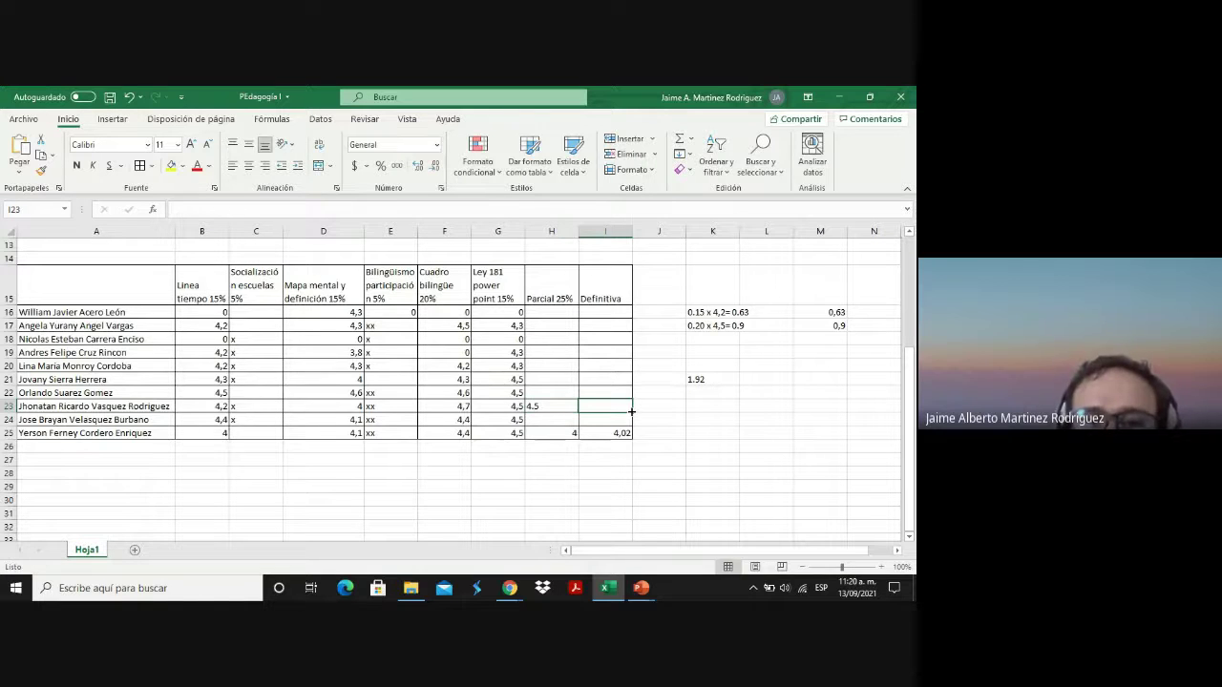
pyautogui.write('4')
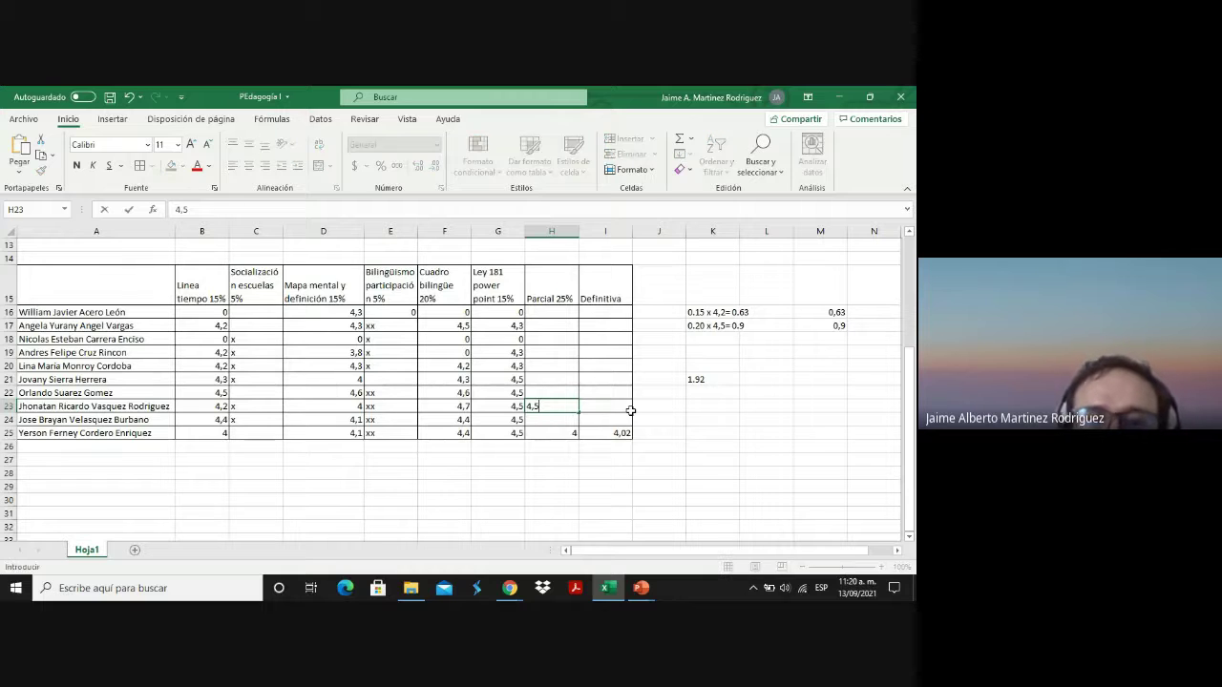
pyautogui.click(630, 410)
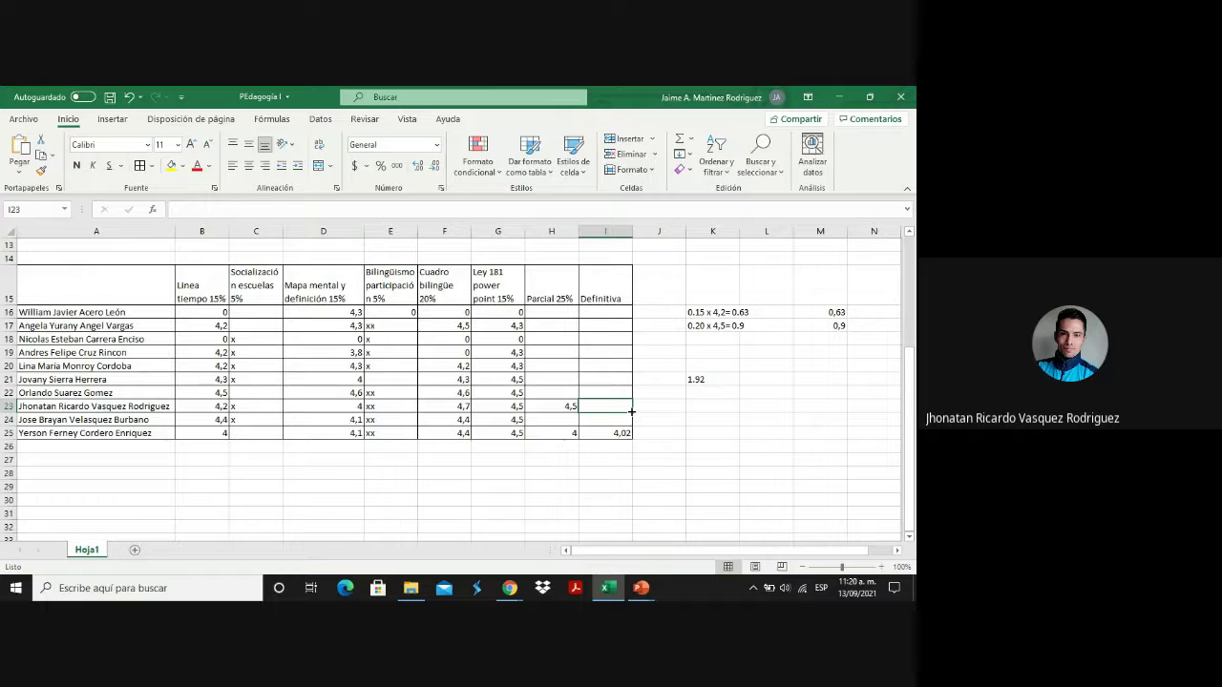
pyautogui.write('4,')
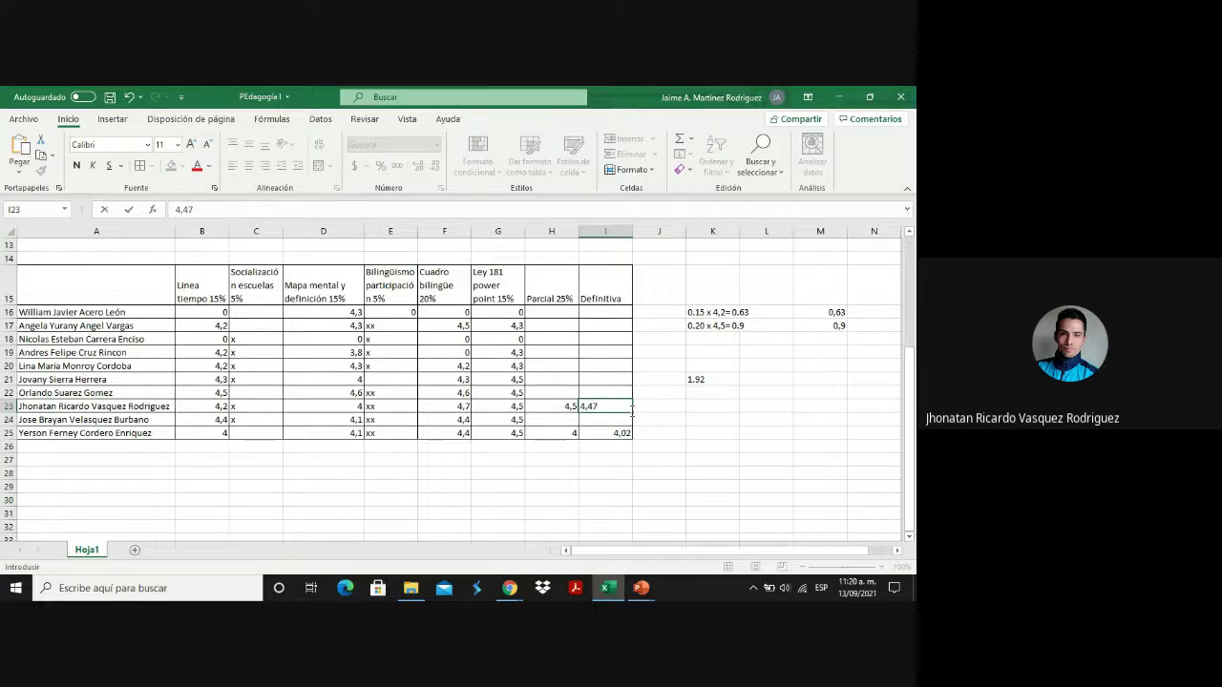
pyautogui.write('47')
pyautogui.press('Up')
pyautogui.press('Up')
pyautogui.press('Up')
pyautogui.press('Up')
pyautogui.press('Up')
pyautogui.press('Up')
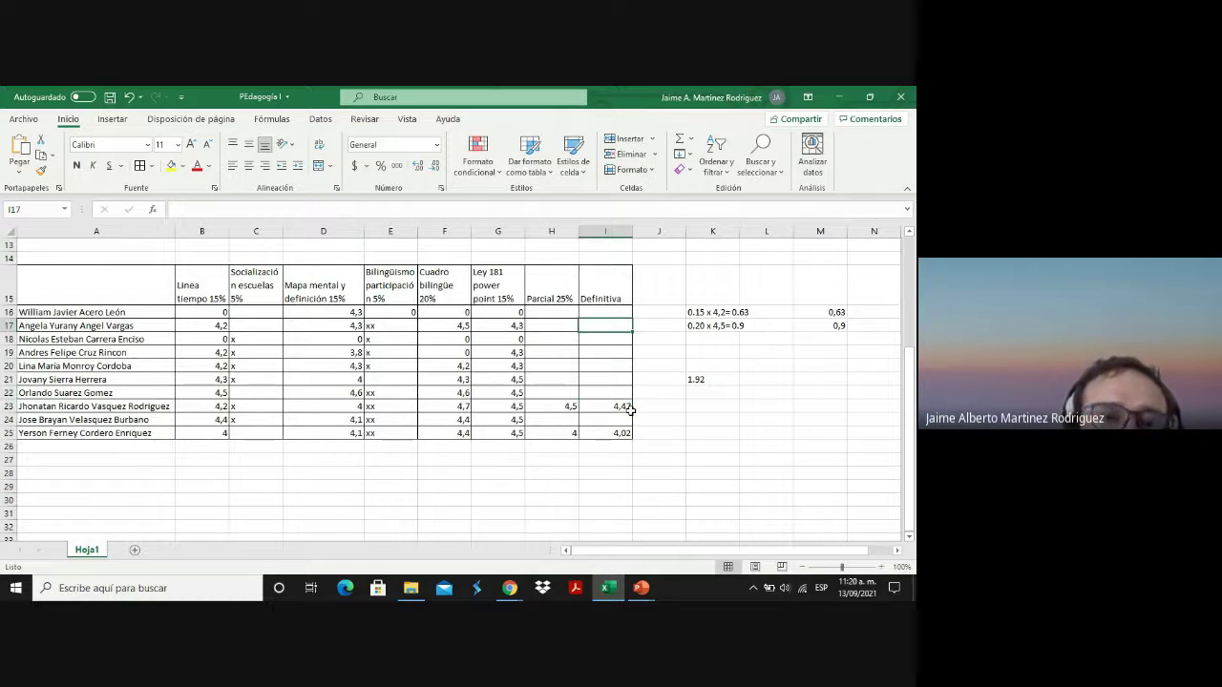
pyautogui.press('Down')
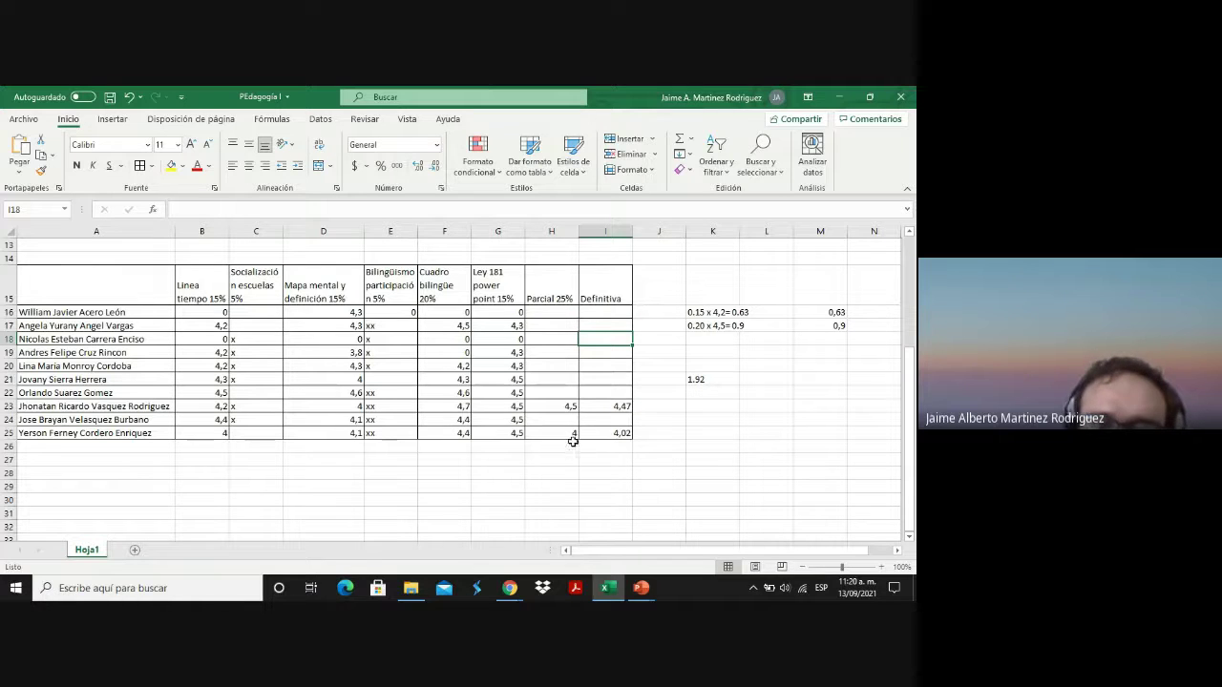
pyautogui.click(616, 406)
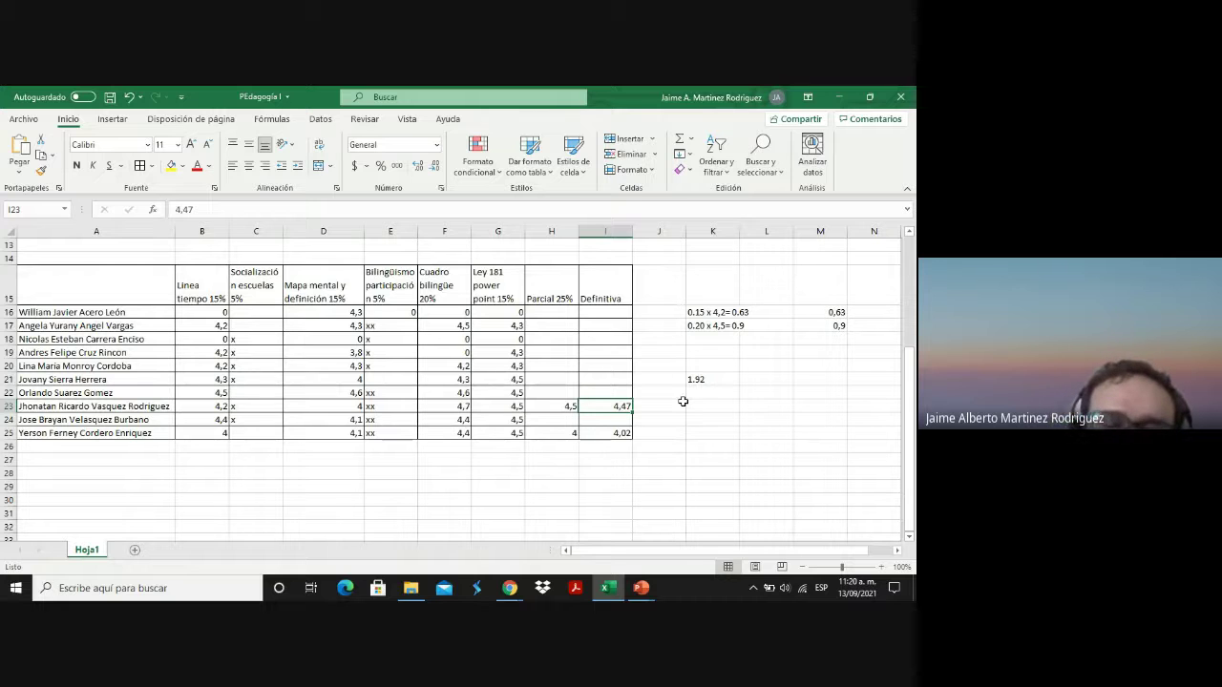
# Switch to the Google Meet call in Chrome to check the participants, and return to the gradebook in Excel.
pyautogui.moveTo(509, 588)
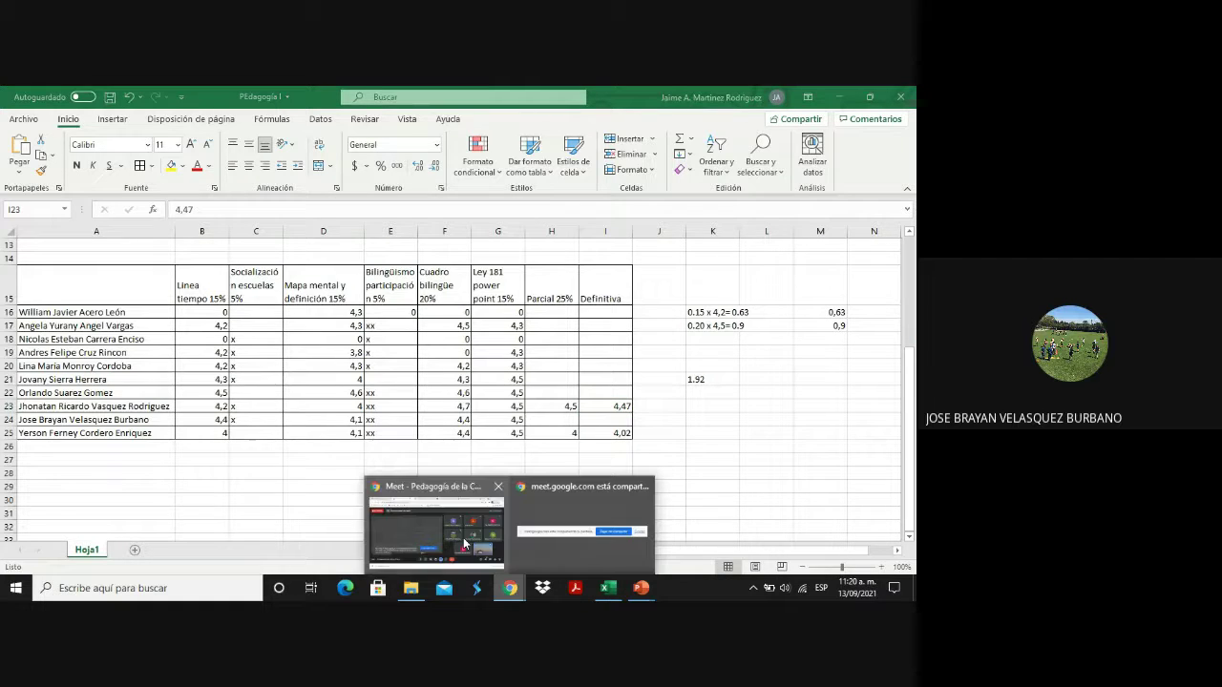
pyautogui.click(463, 544)
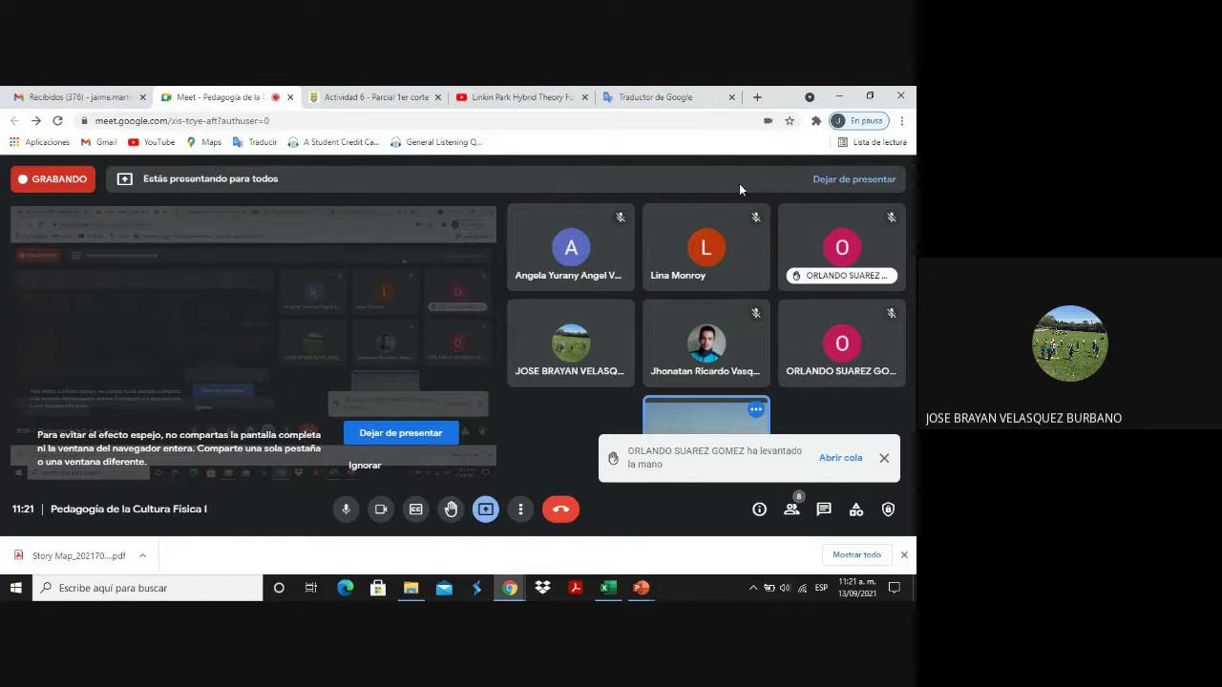
pyautogui.click(607, 587)
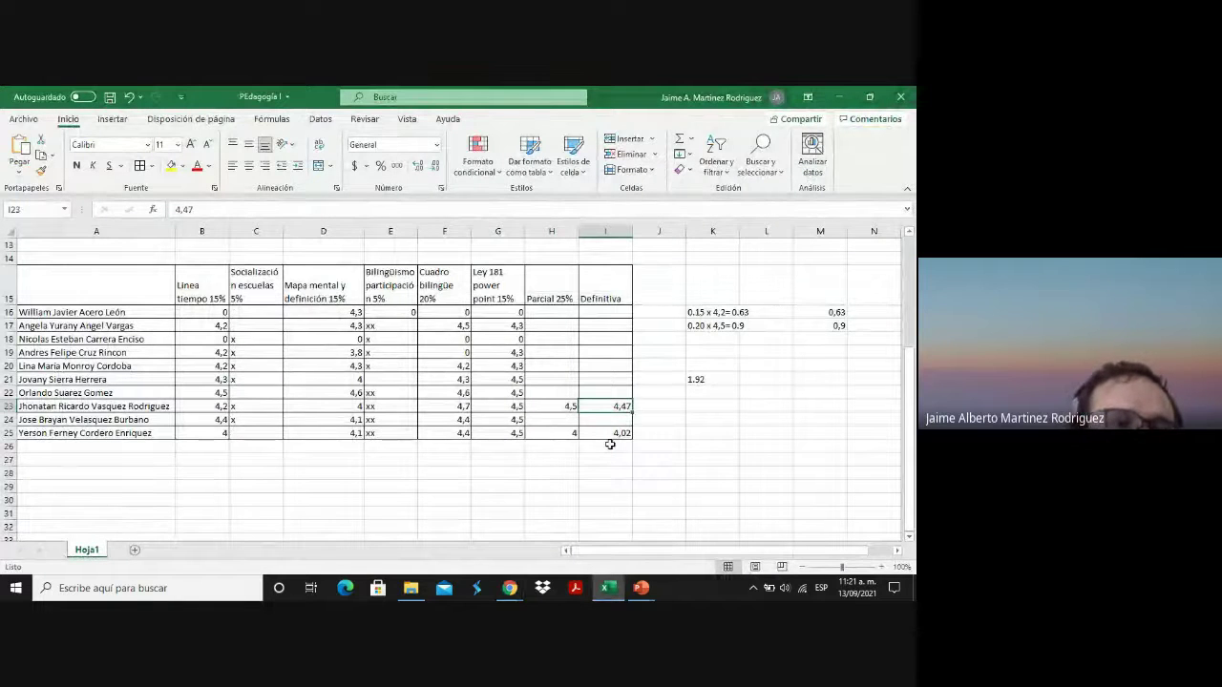
# Record a Parcial grade of 4,5 and a Definitiva of 4,58 for the student in row 22.
pyautogui.press('Up')
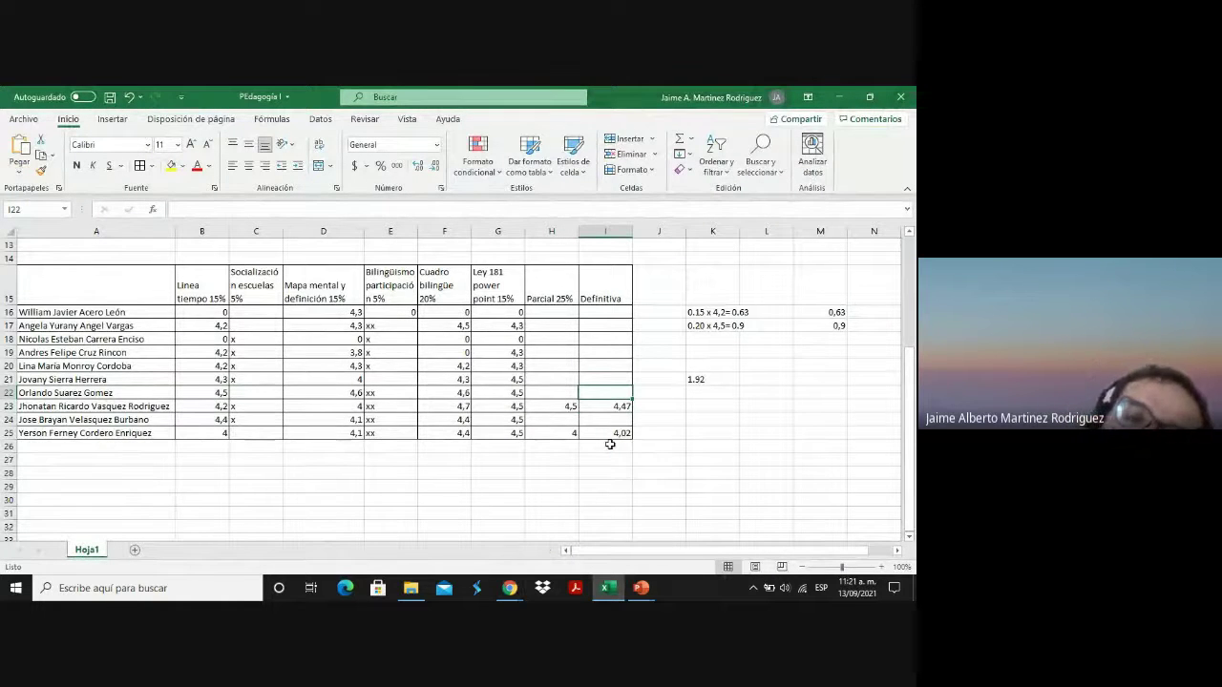
pyautogui.press('Left')
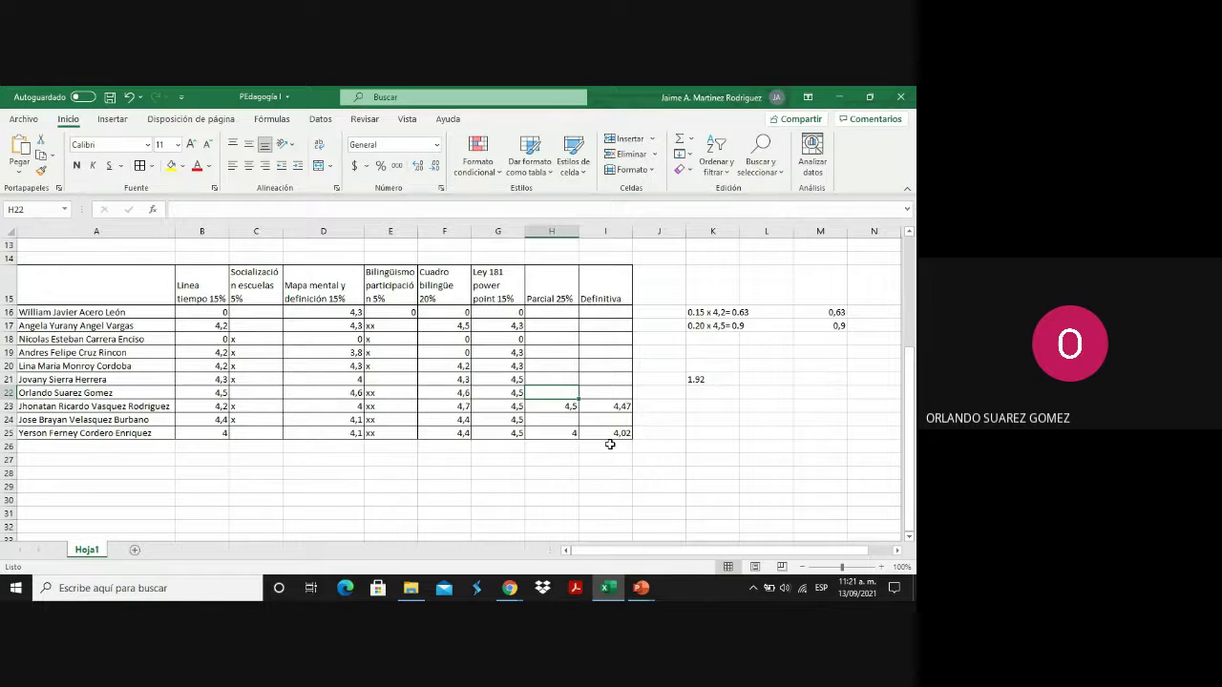
pyautogui.write('4,5')
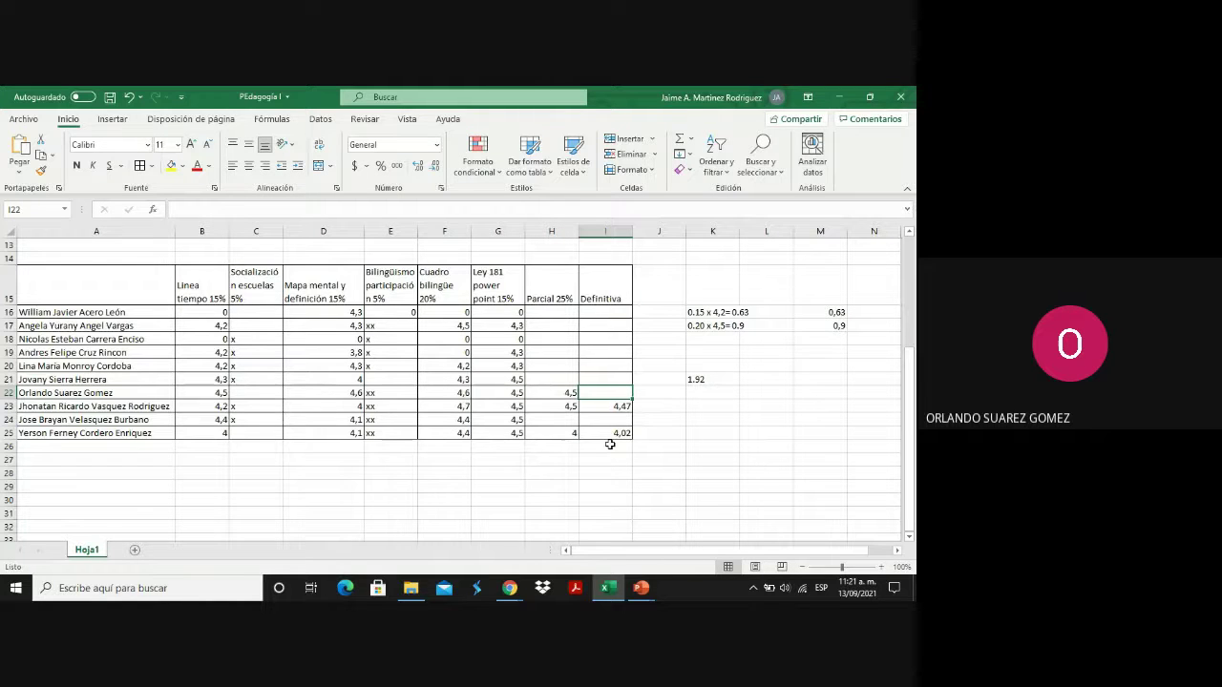
pyautogui.write('4,')
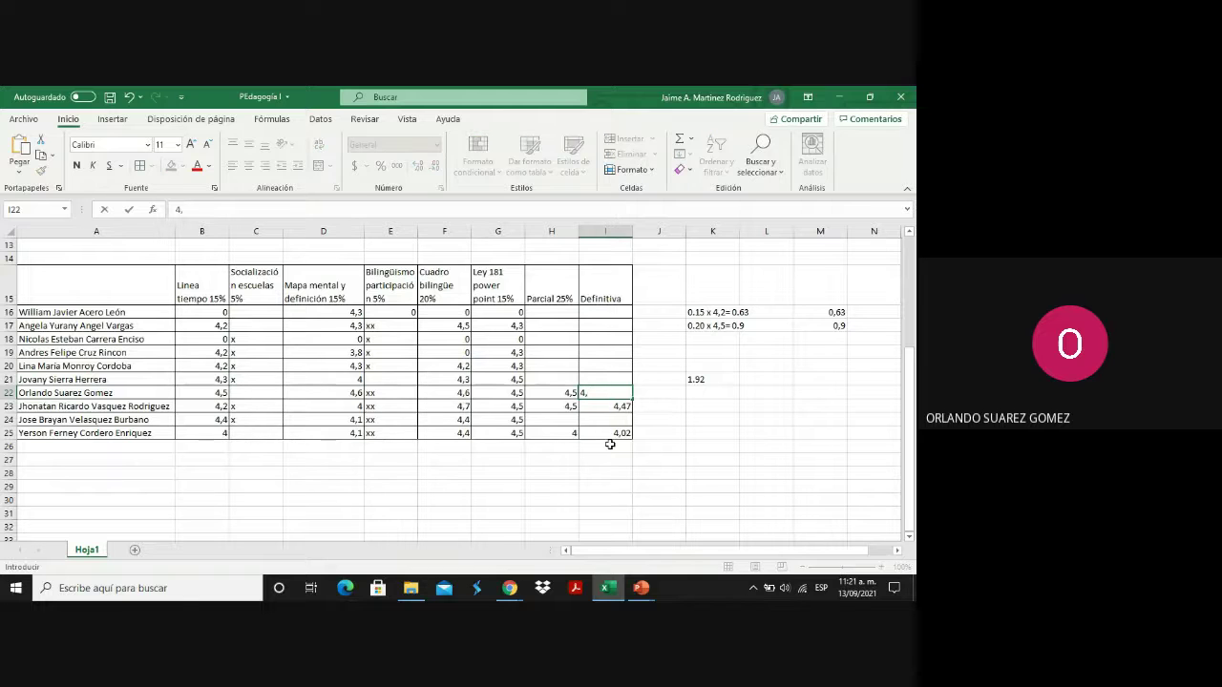
pyautogui.write('58')
pyautogui.hotkey('ctrl', 'Return')
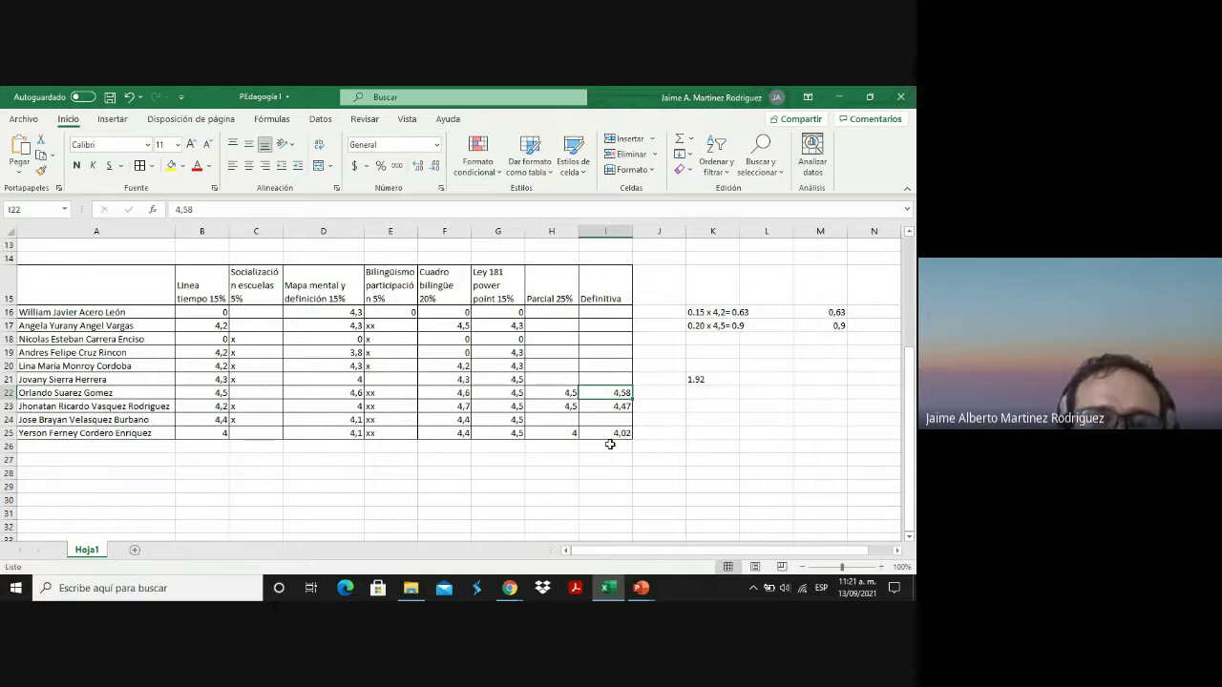
# Highlight the student's empty Socialización escuelas cell in row 22 with a yellow fill.
pyautogui.press('Right')
pyautogui.press('Left')
pyautogui.press('Left')
pyautogui.press('Left')
pyautogui.press('Left')
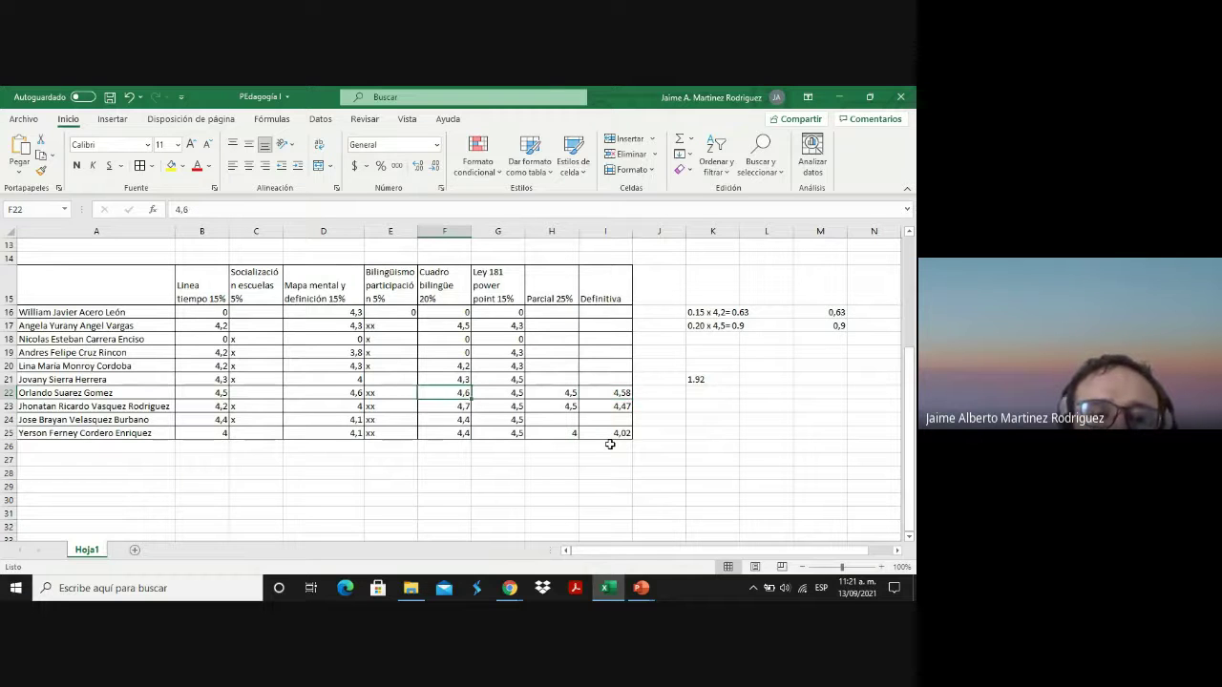
pyautogui.press('Left')
pyautogui.press('Left')
pyautogui.press('Left')
pyautogui.press('Left')
pyautogui.press('Right')
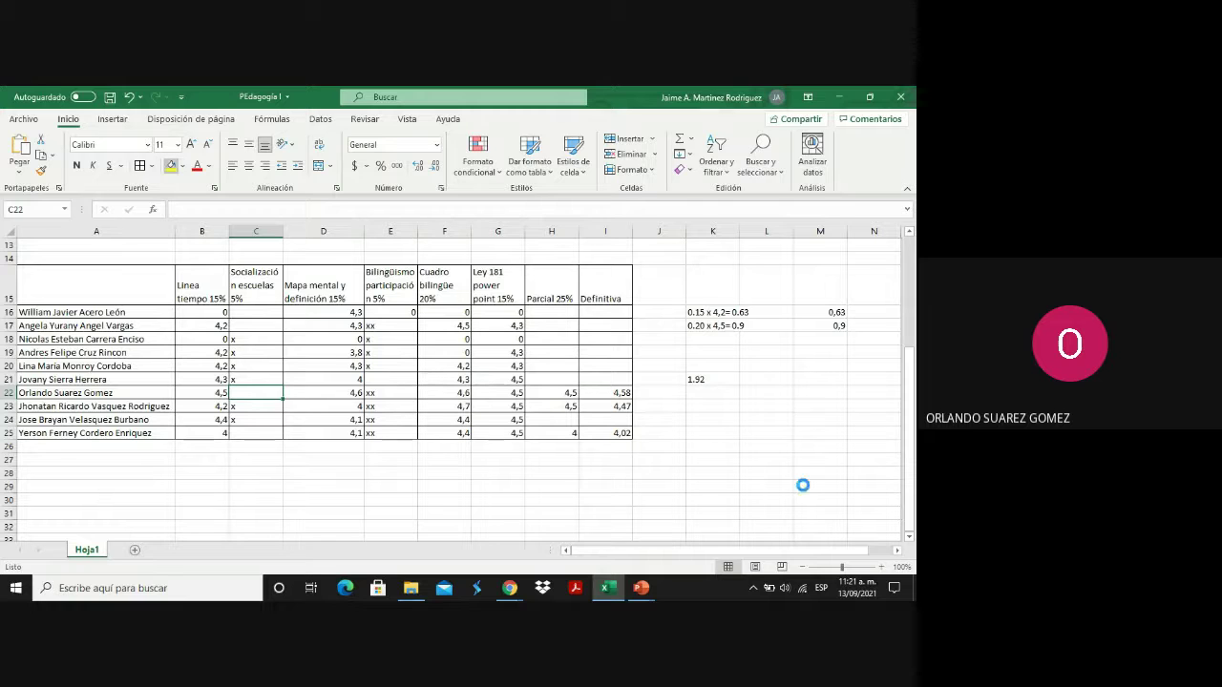
pyautogui.press('Right')
pyautogui.press('Right')
pyautogui.press('Right')
pyautogui.press('Right')
pyautogui.press('Right')
pyautogui.press('Right')
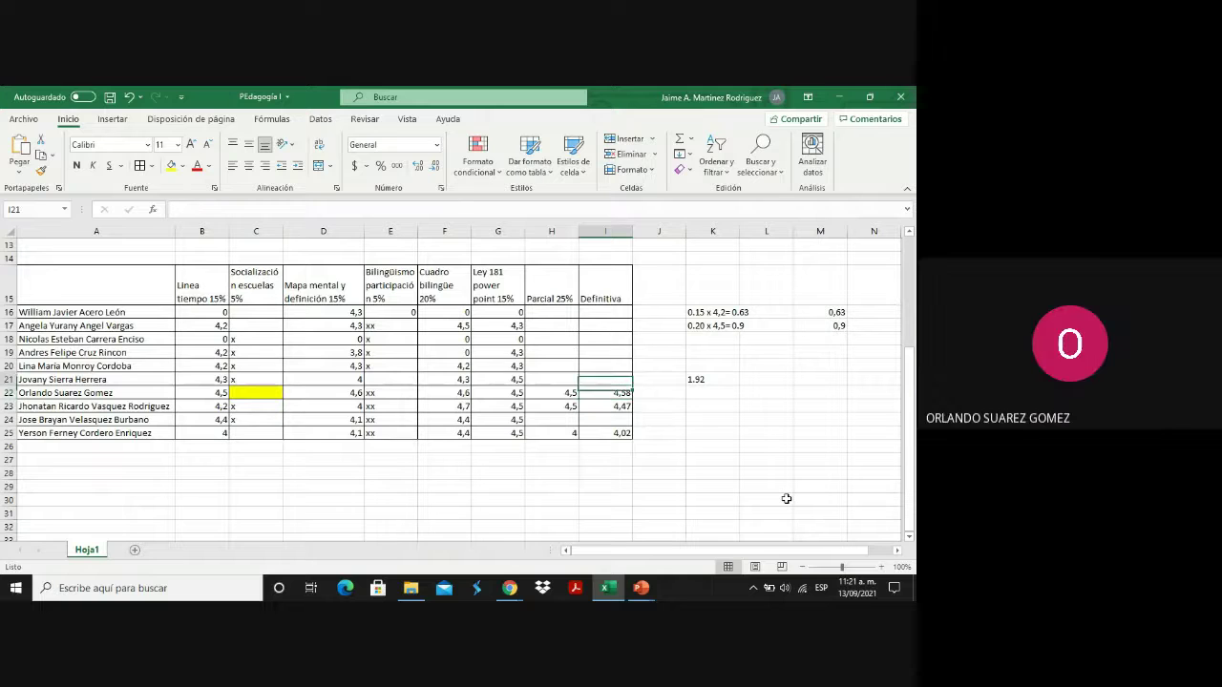
pyautogui.press('Up')
pyautogui.press('Up')
pyautogui.press('Up')
pyautogui.press('Up')
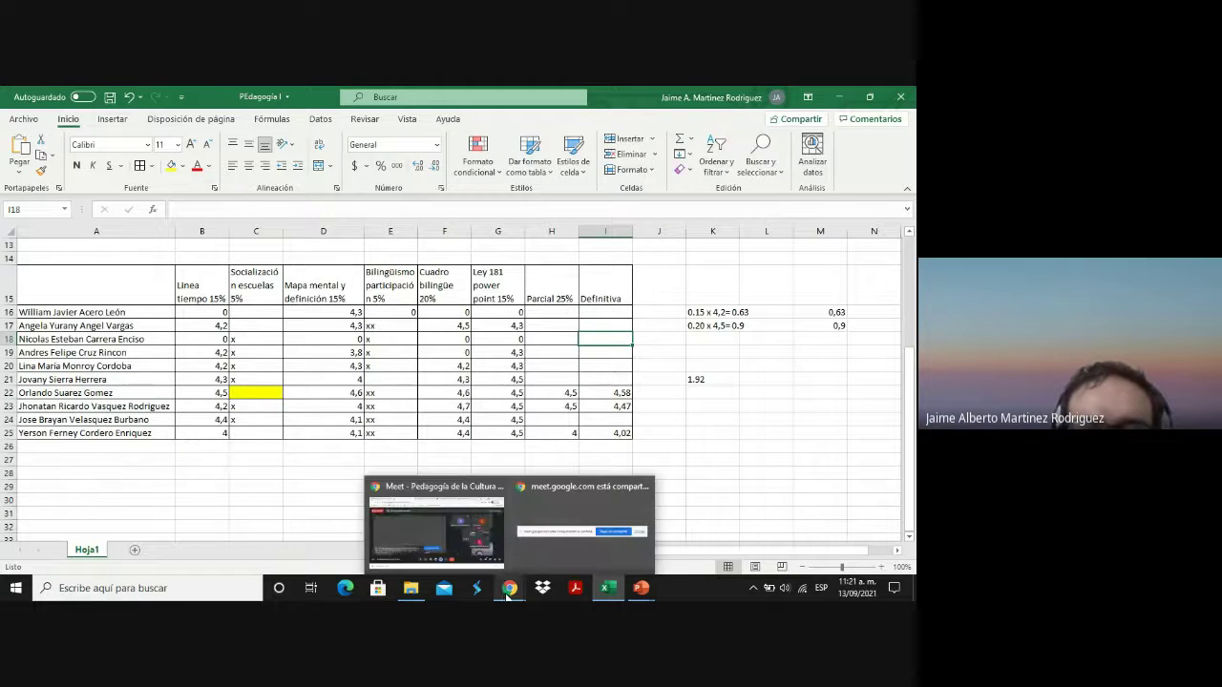
# Switch to the Google Meet call in Chrome to check the raised hands, and return to the gradebook in Excel.
pyautogui.click(710, 382)
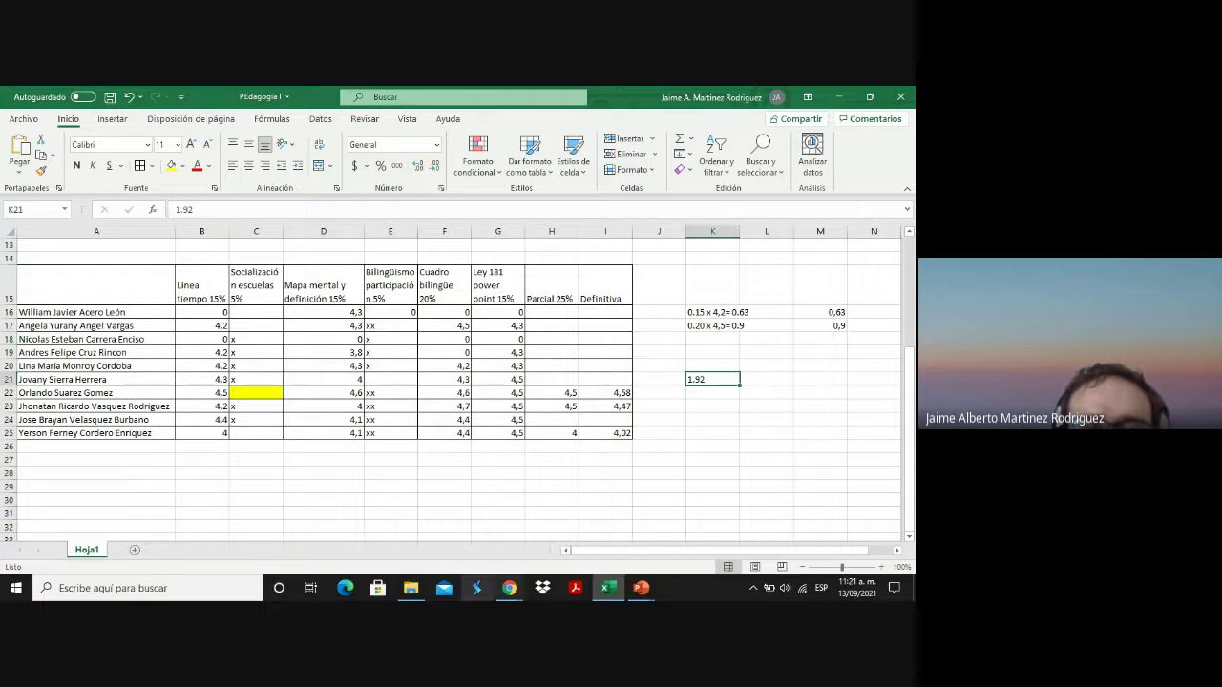
pyautogui.click(471, 554)
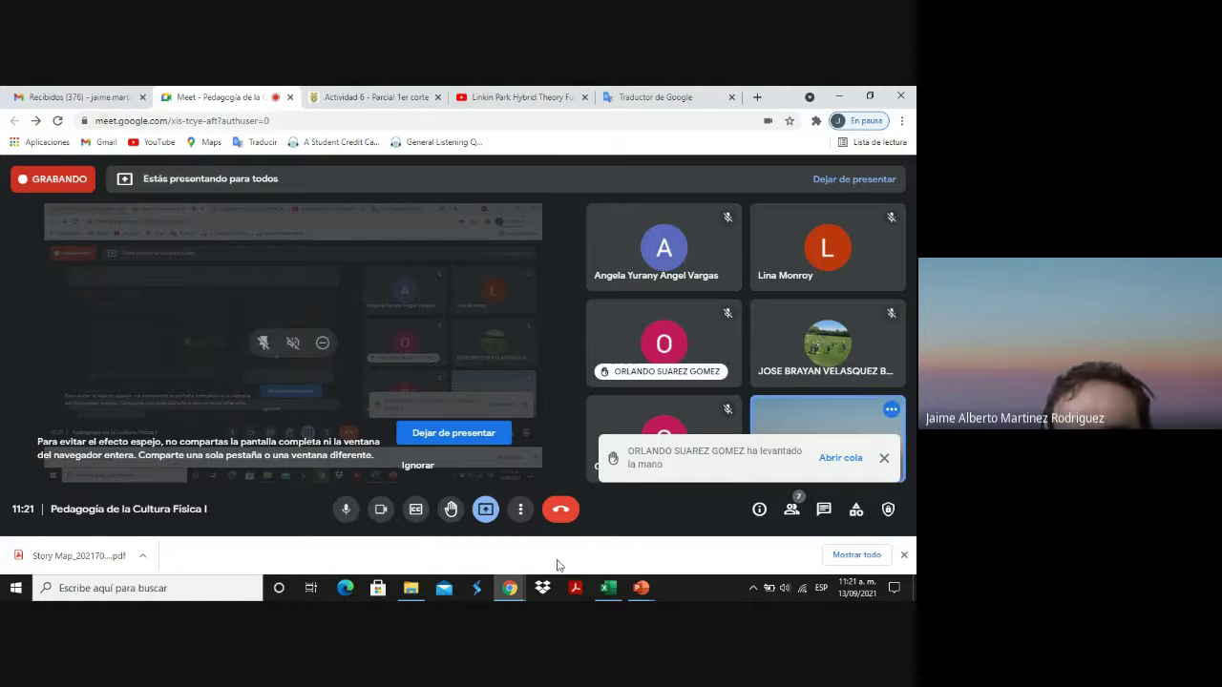
pyautogui.click(607, 588)
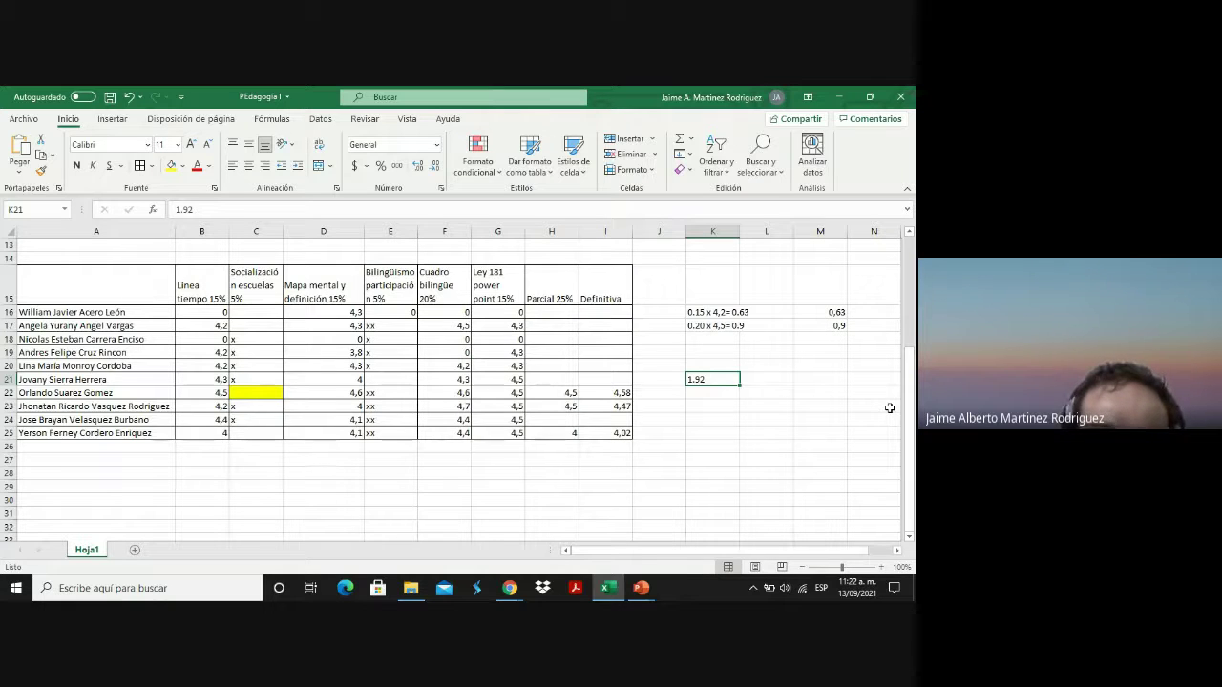
# Extend the calculation note in K21 to read 1.92+1+.
pyautogui.doubleClick(203, 207)
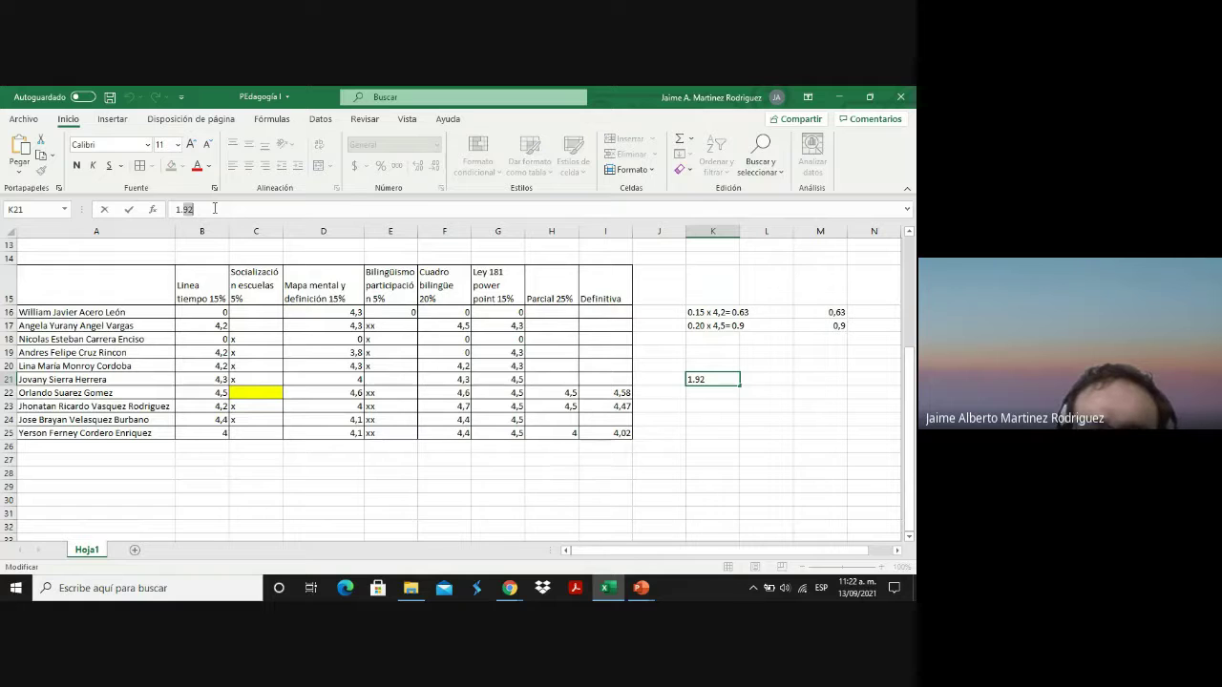
pyautogui.click(215, 208)
pyautogui.write('+1')
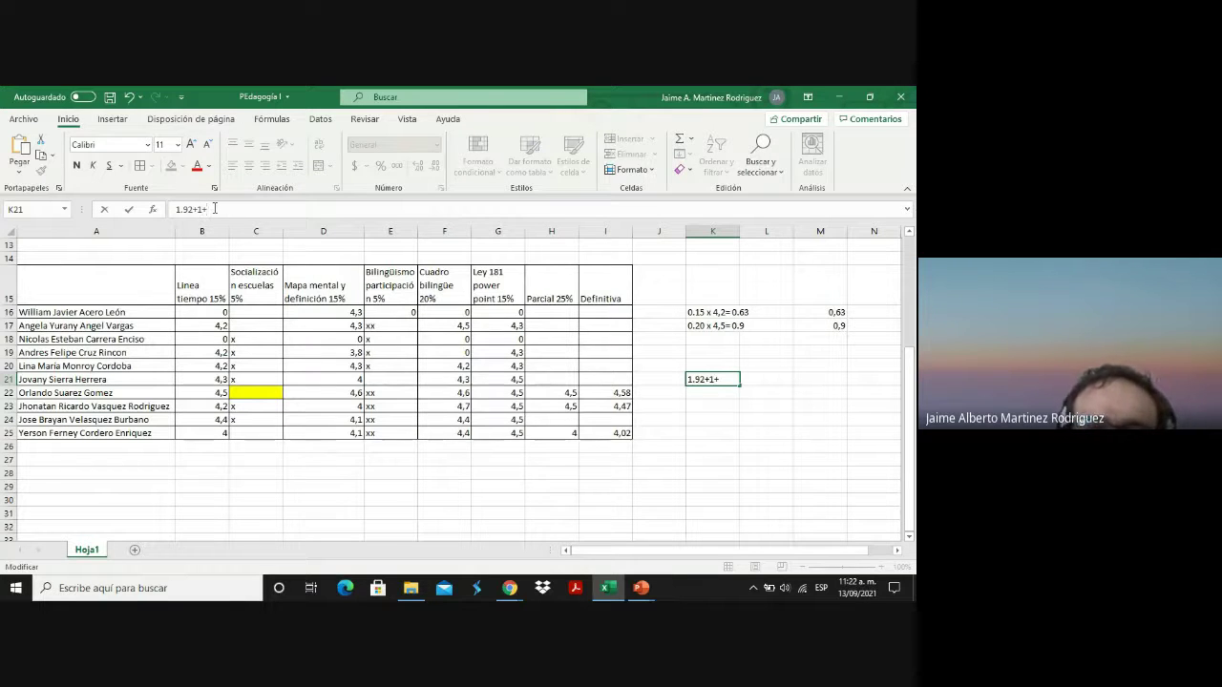
pyautogui.write('+')
# Switch to the Google Meet call in Chrome to see who is speaking, and return to the gradebook in Excel.
pyautogui.moveTo(510, 588)
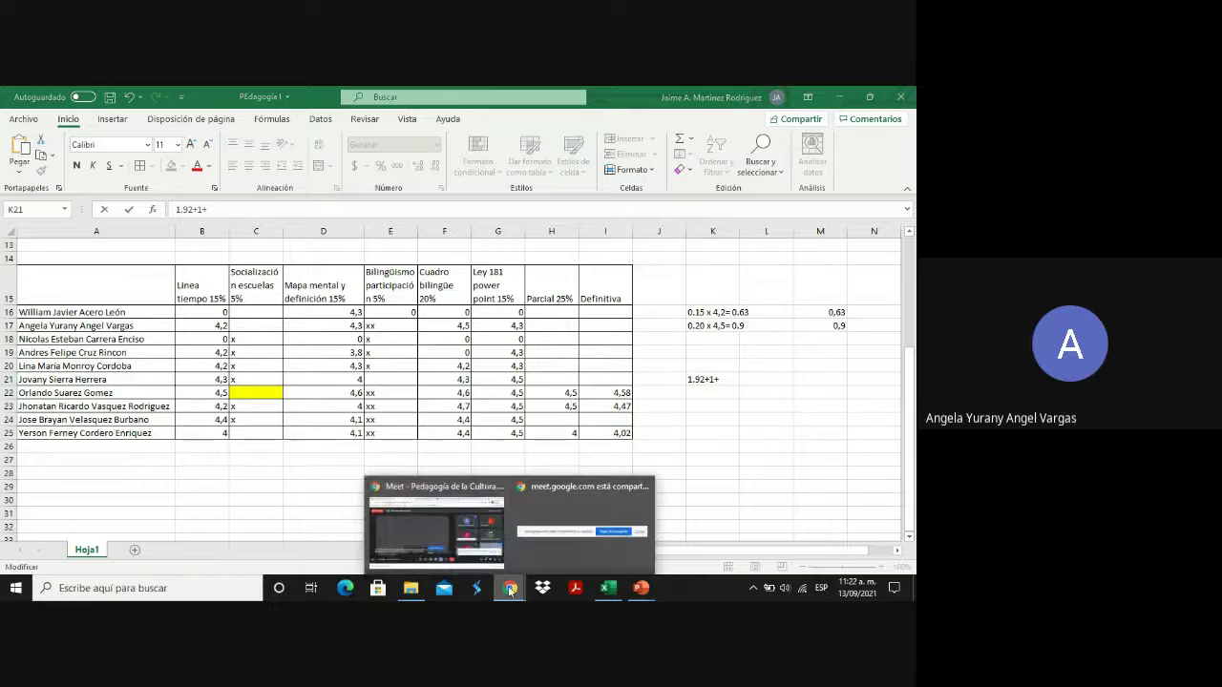
pyautogui.click(434, 492)
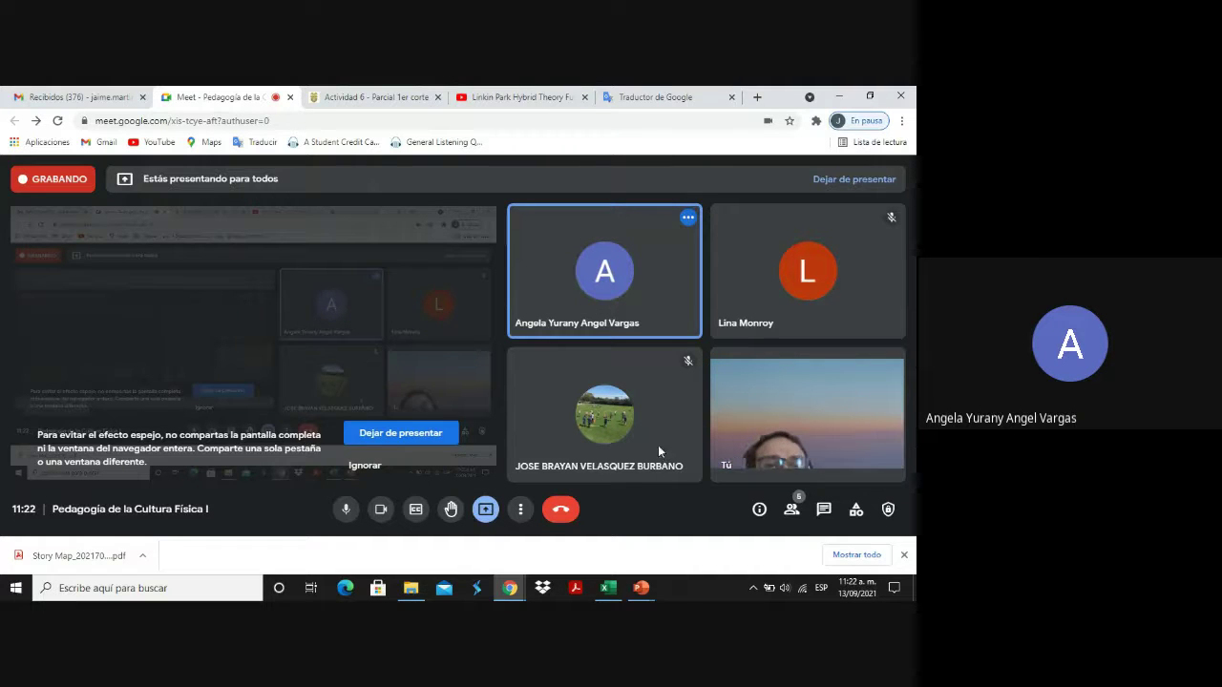
pyautogui.click(608, 588)
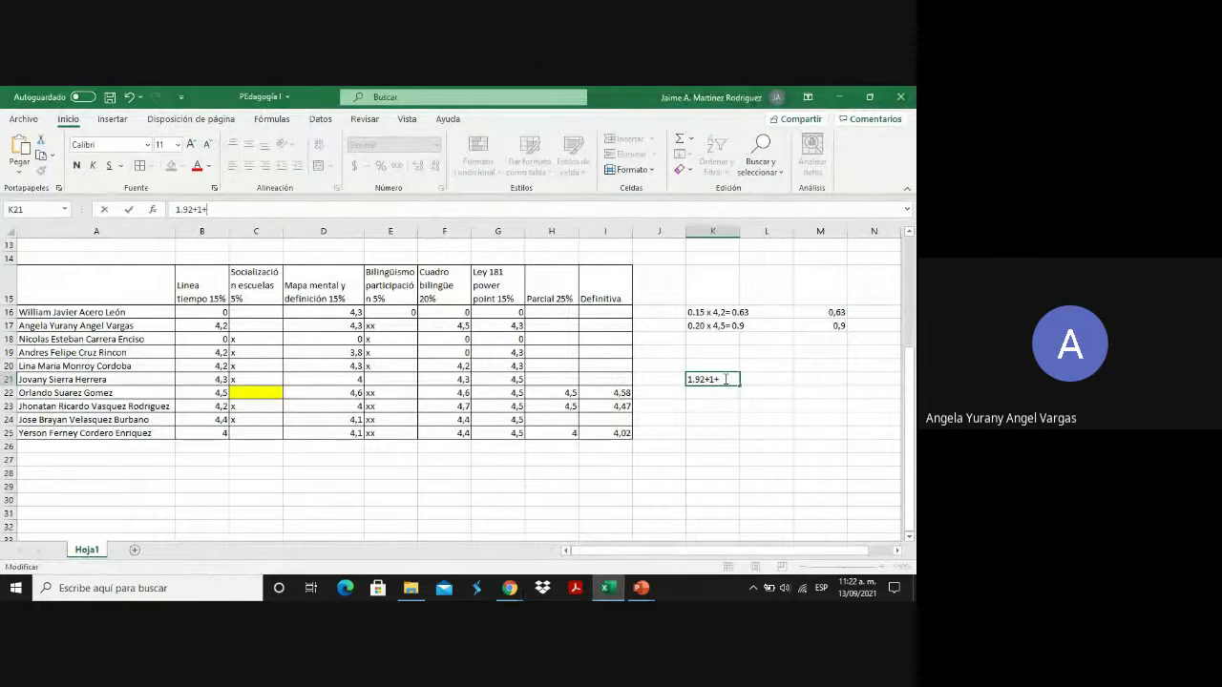
# Record a Parcial grade of 4 for the student in row 17.
pyautogui.click(181, 350)
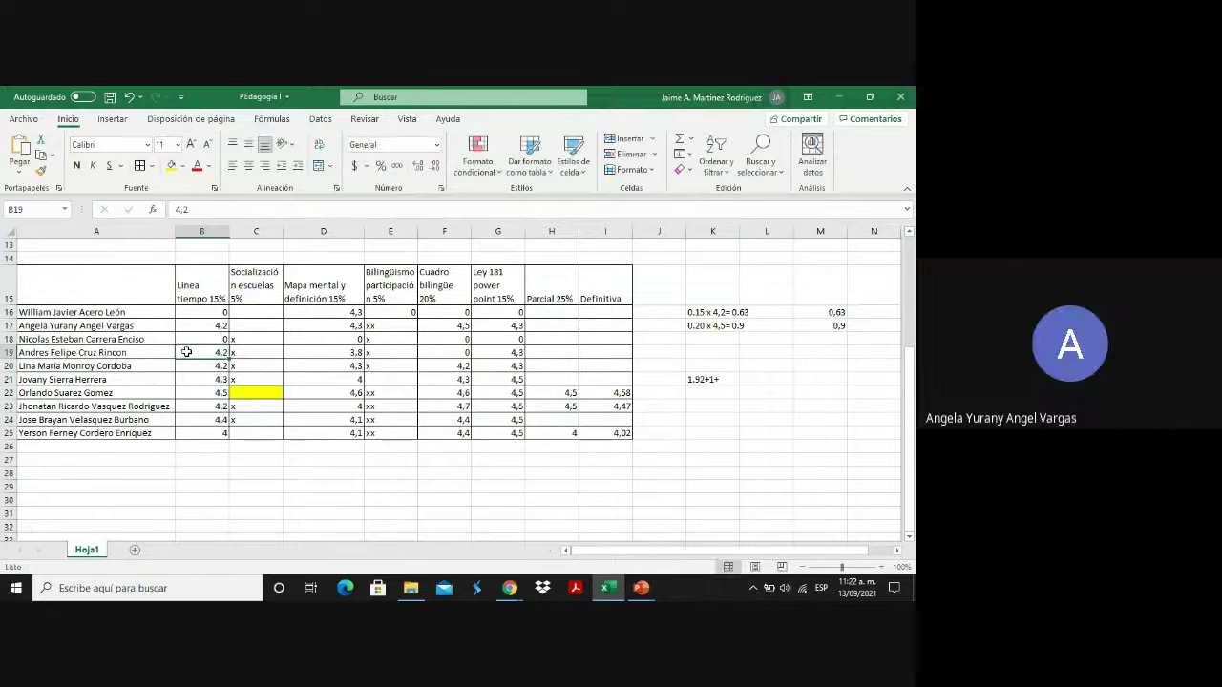
pyautogui.click(205, 324)
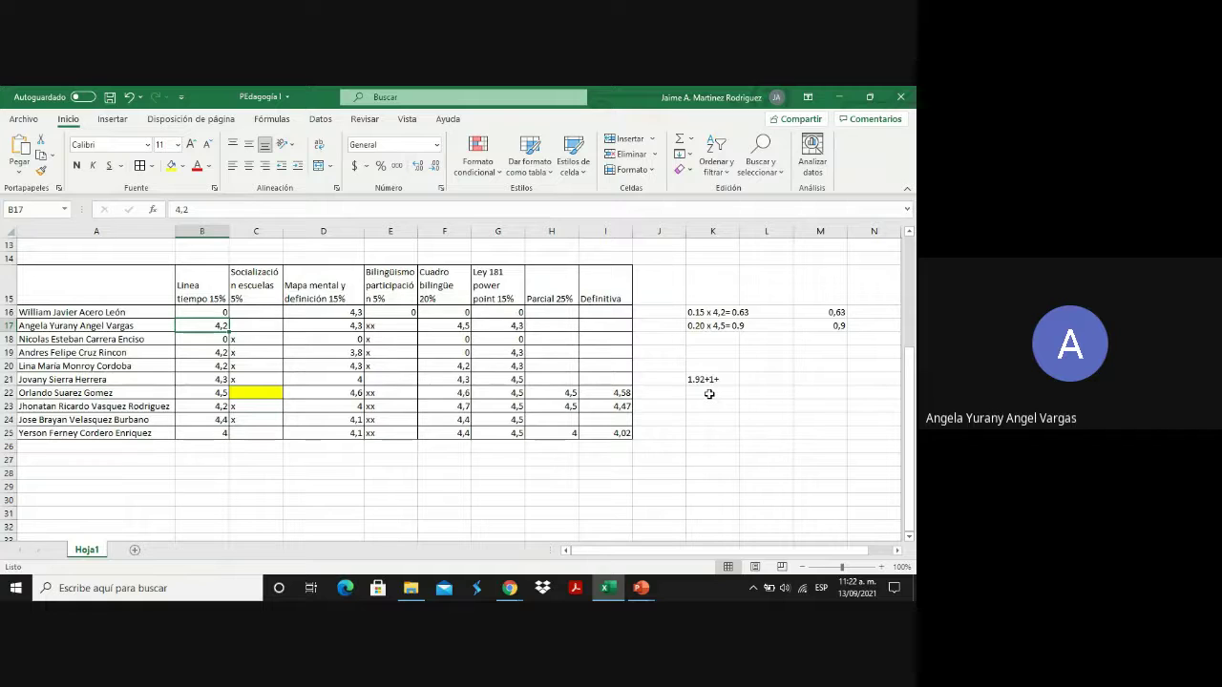
pyautogui.click(562, 329)
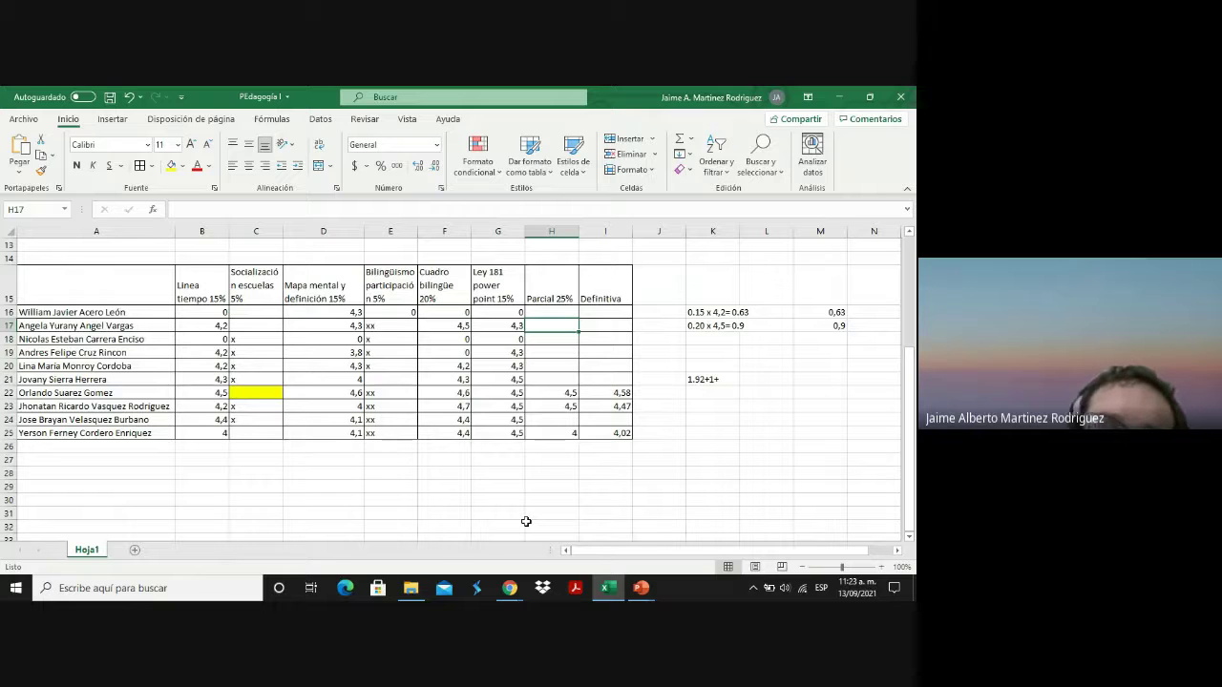
pyautogui.write('4')
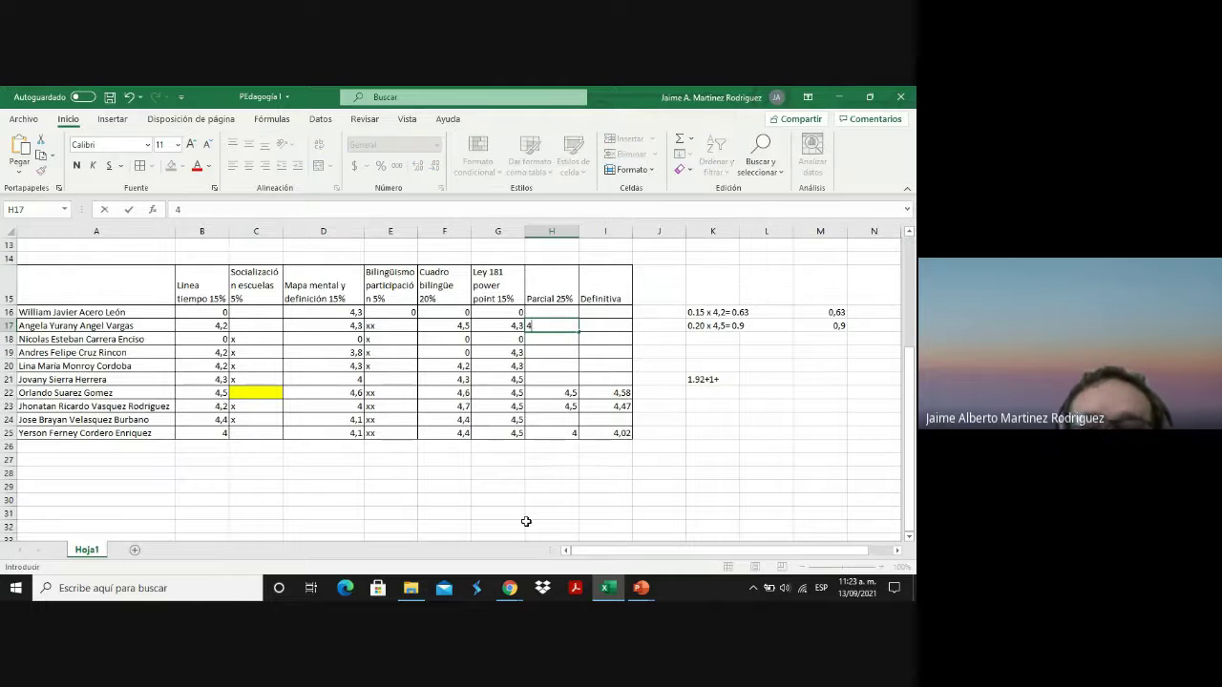
pyautogui.press('Tab')
pyautogui.press('Tab')
pyautogui.press('Tab')
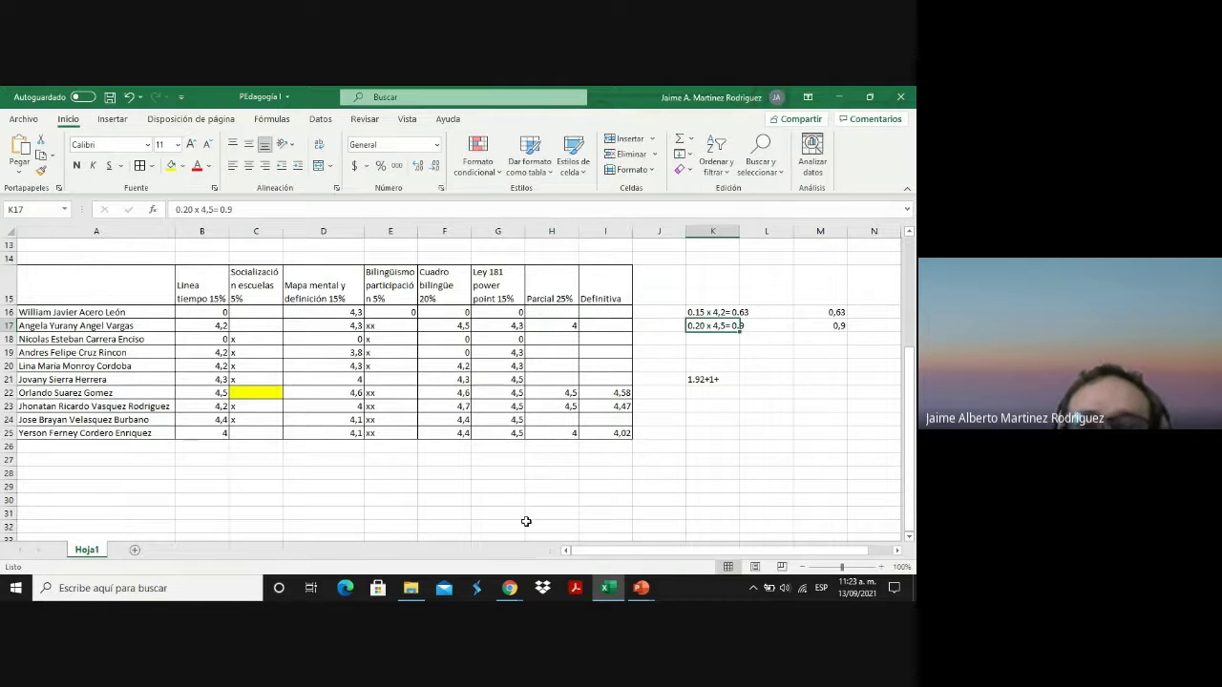
# Examine the row 17 student's grades across the weighted activities, from Linea tiempo to Parcial.
pyautogui.press('Left')
pyautogui.press('Left')
pyautogui.press('Left')
pyautogui.press('Left')
pyautogui.press('Left')
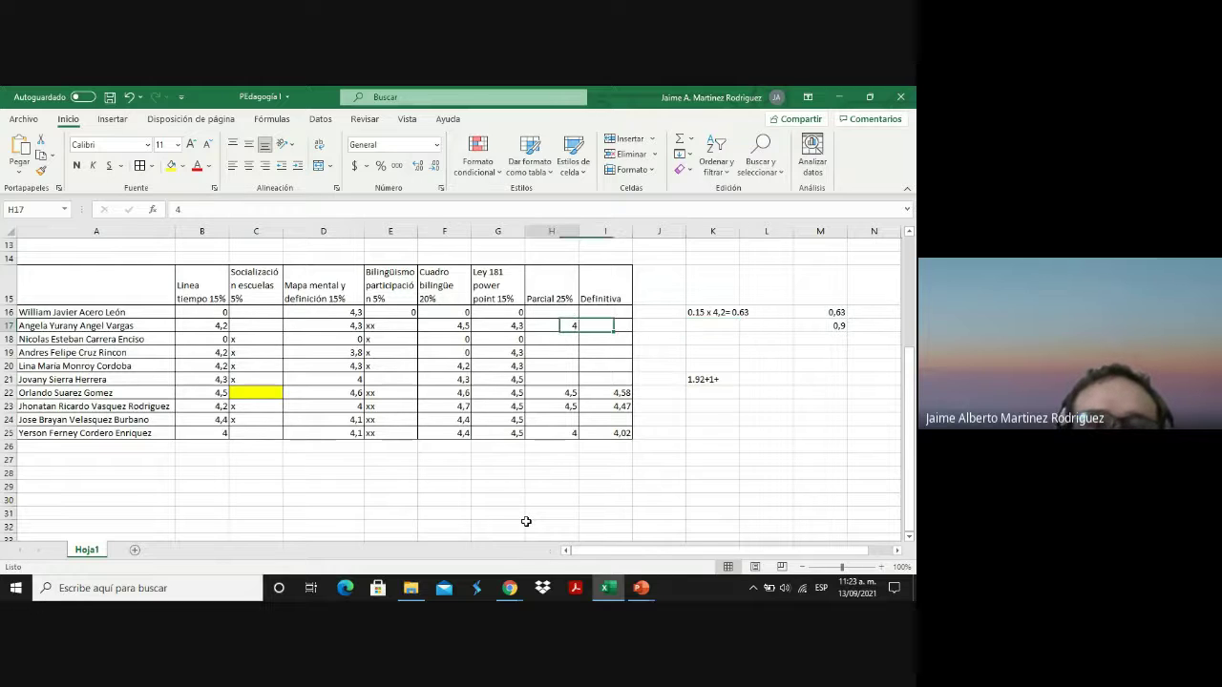
pyautogui.press('Left')
pyautogui.press('Left')
pyautogui.press('Left')
pyautogui.press('Left')
pyautogui.press('Right')
pyautogui.press('Right')
pyautogui.press('Right')
pyautogui.press('Right')
pyautogui.press('Right')
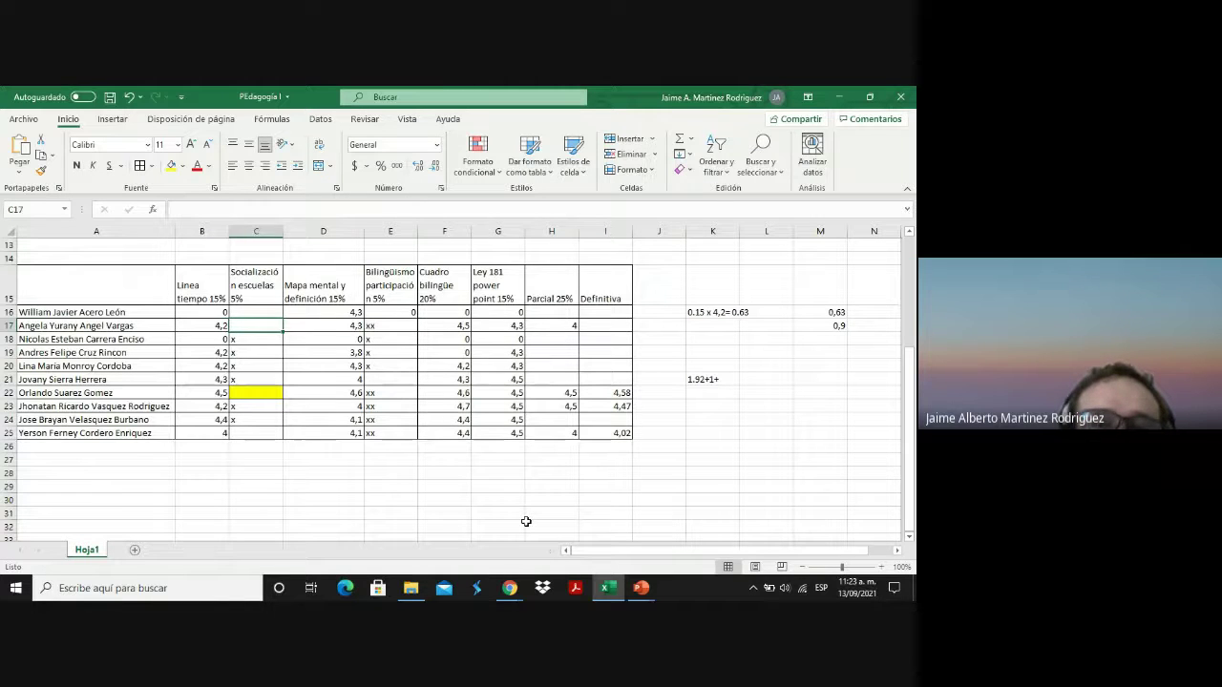
pyautogui.press('Left')
pyautogui.press('Left')
pyautogui.press('Left')
pyautogui.press('Left')
pyautogui.press('Left')
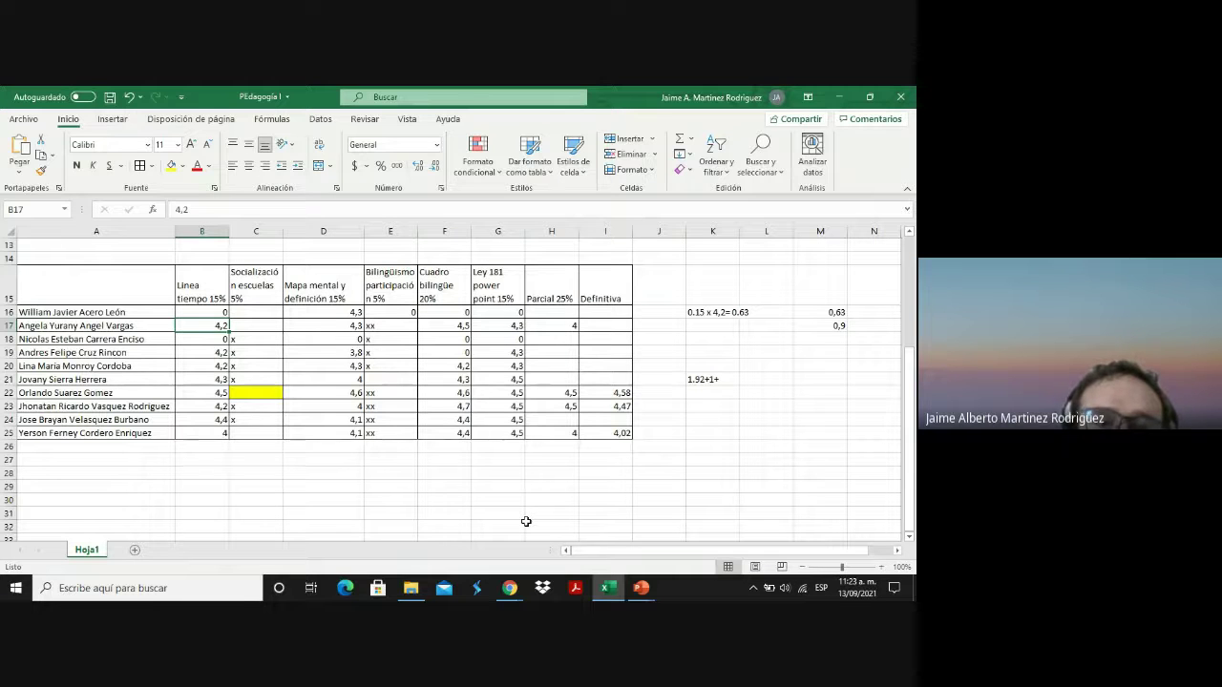
pyautogui.press('Right')
pyautogui.press('Right')
pyautogui.press('Right')
pyautogui.press('Right')
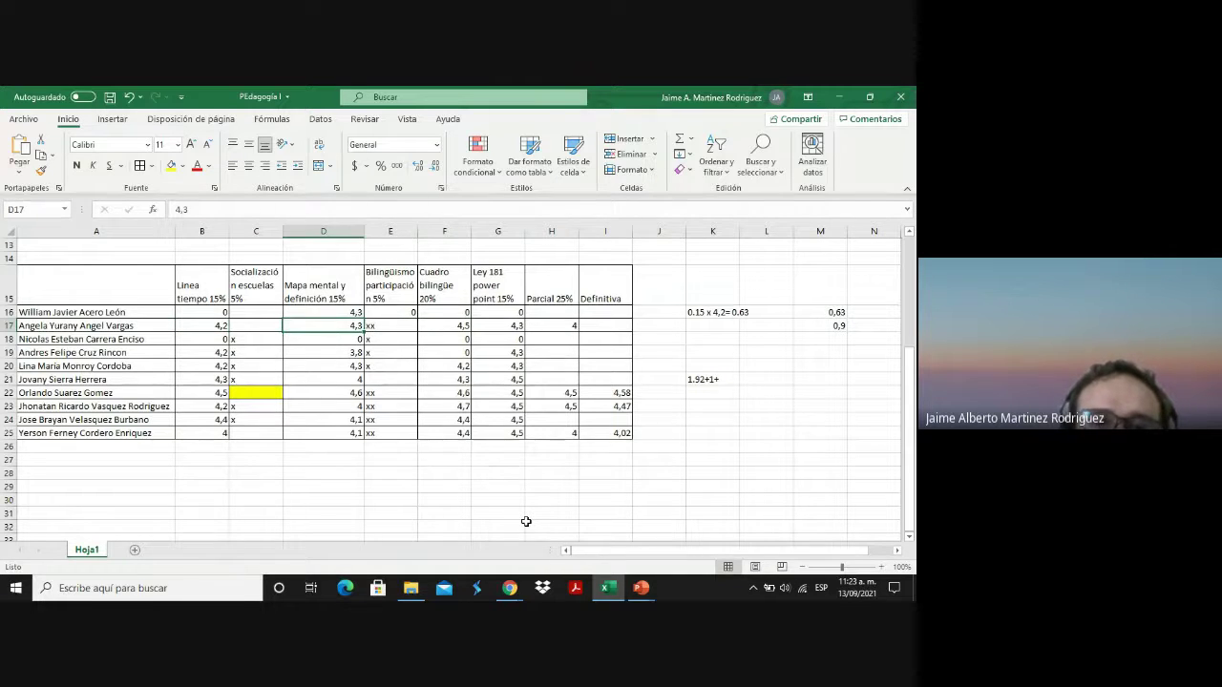
pyautogui.press('Right')
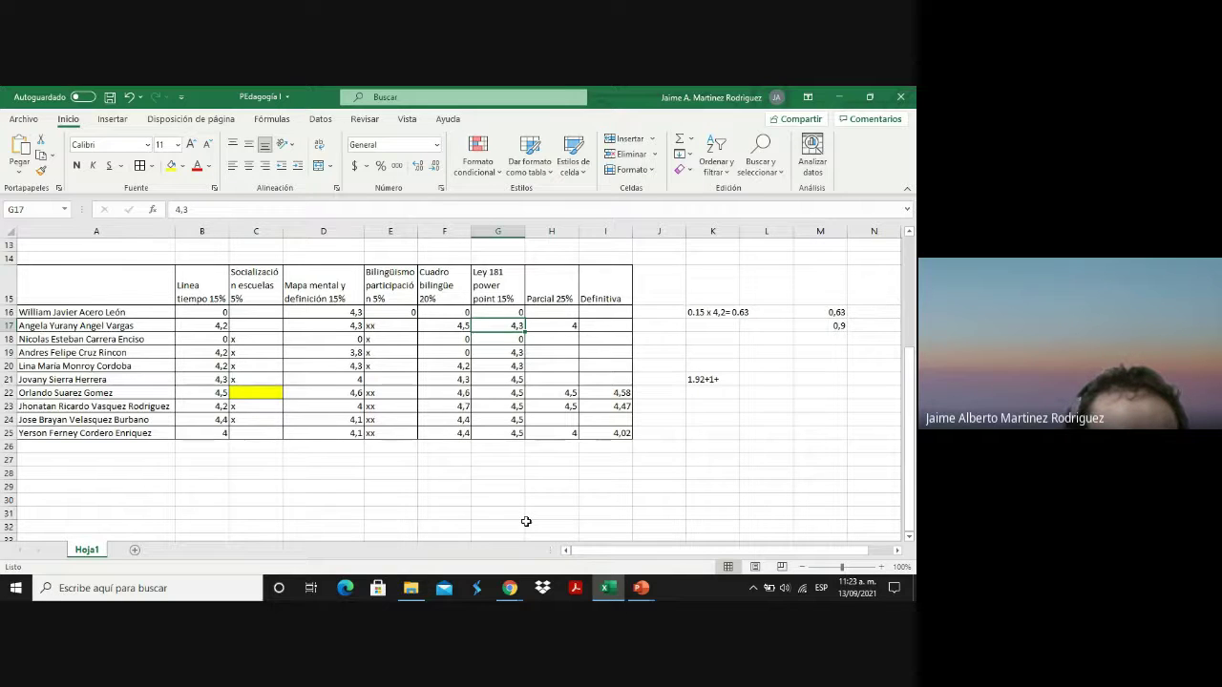
# Replace the note in K17 with the weighted sum 1.92+0.9+1+0.25.
pyautogui.click(705, 327)
pyautogui.write('1.92+0')
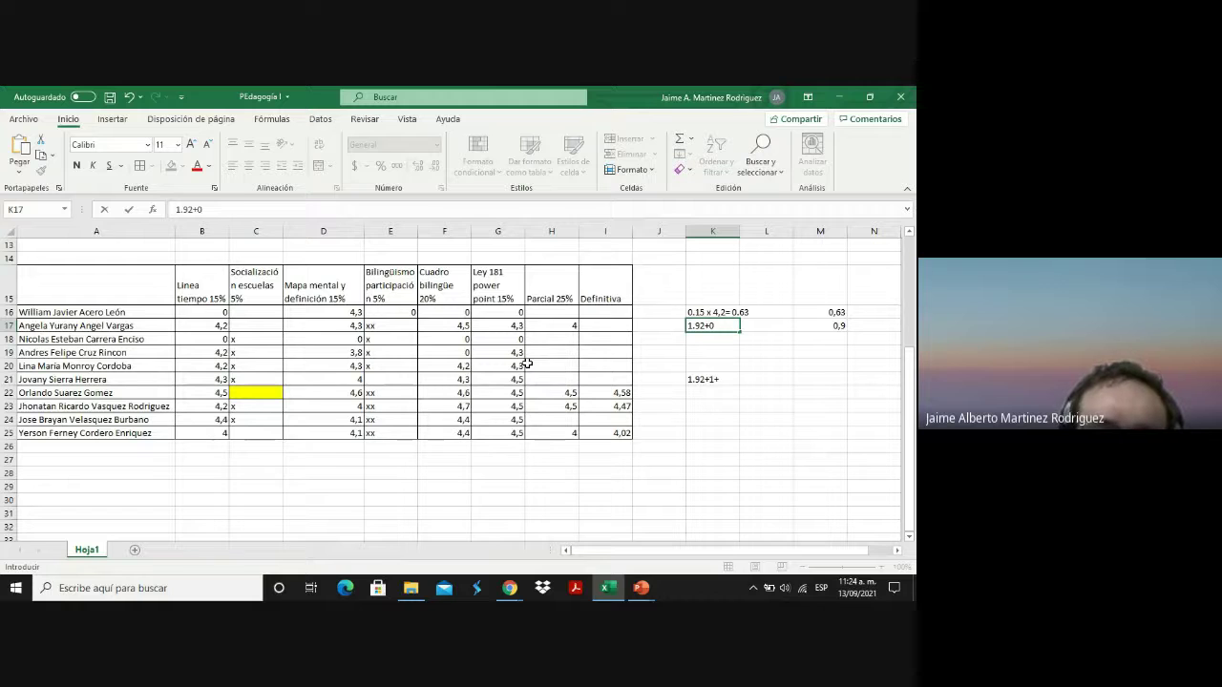
pyautogui.write('.9+')
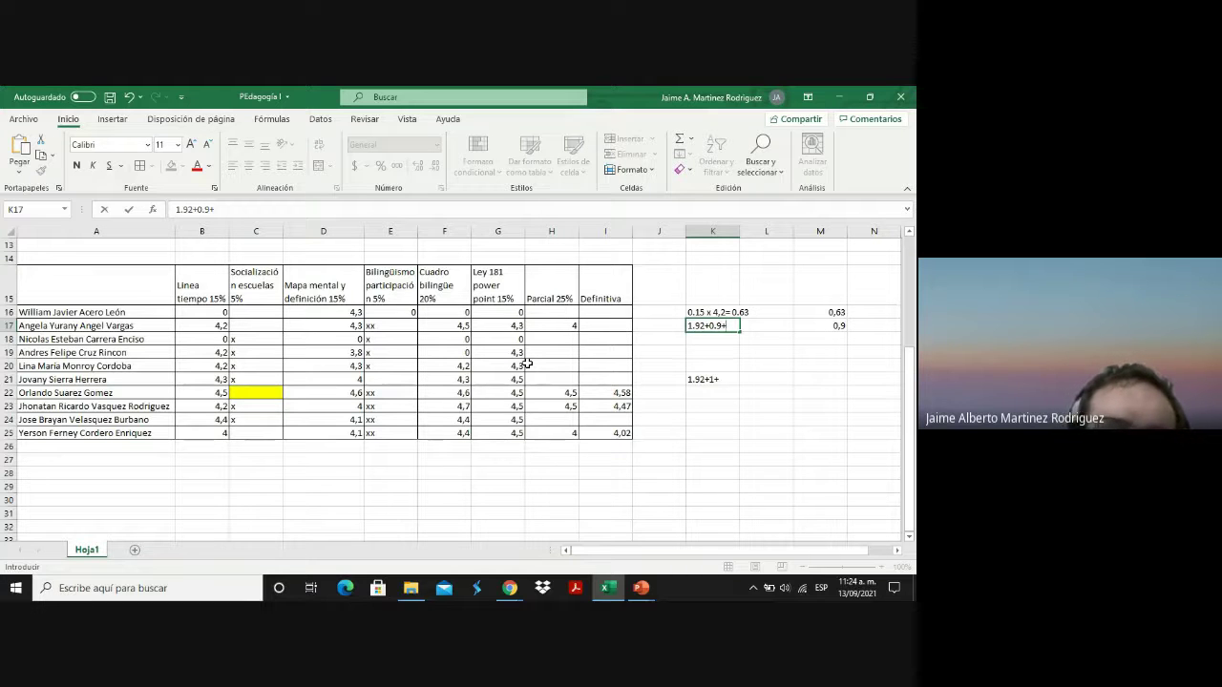
pyautogui.write('1+')
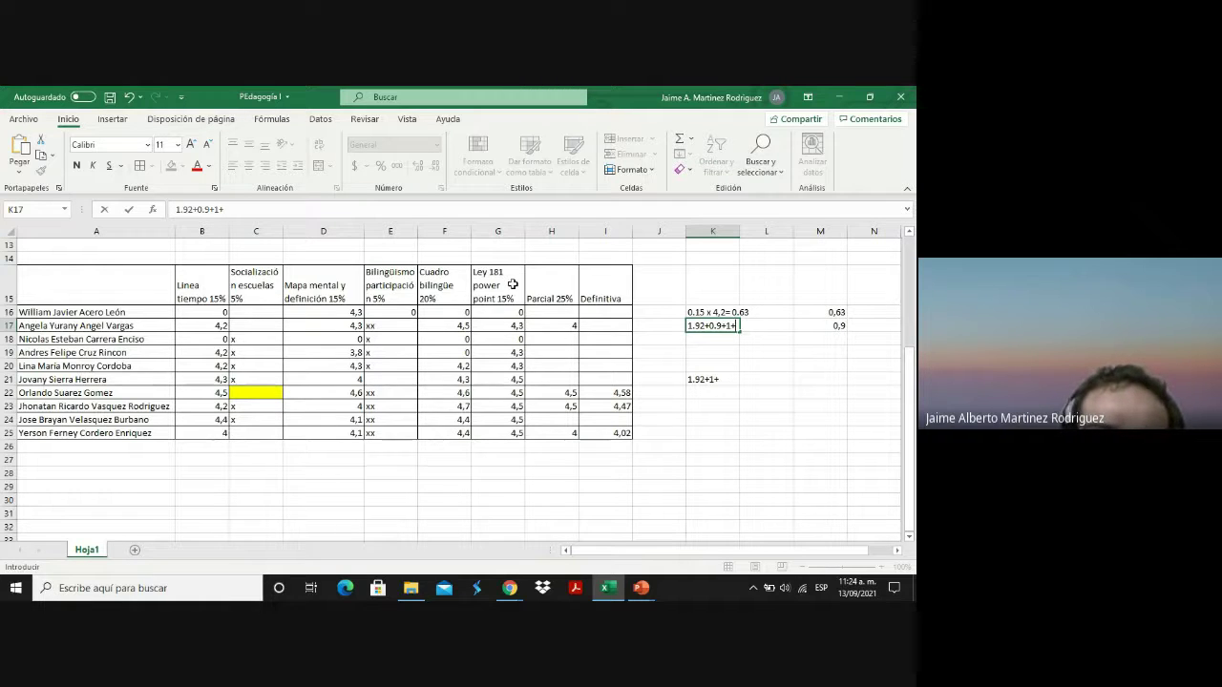
pyautogui.write('0')
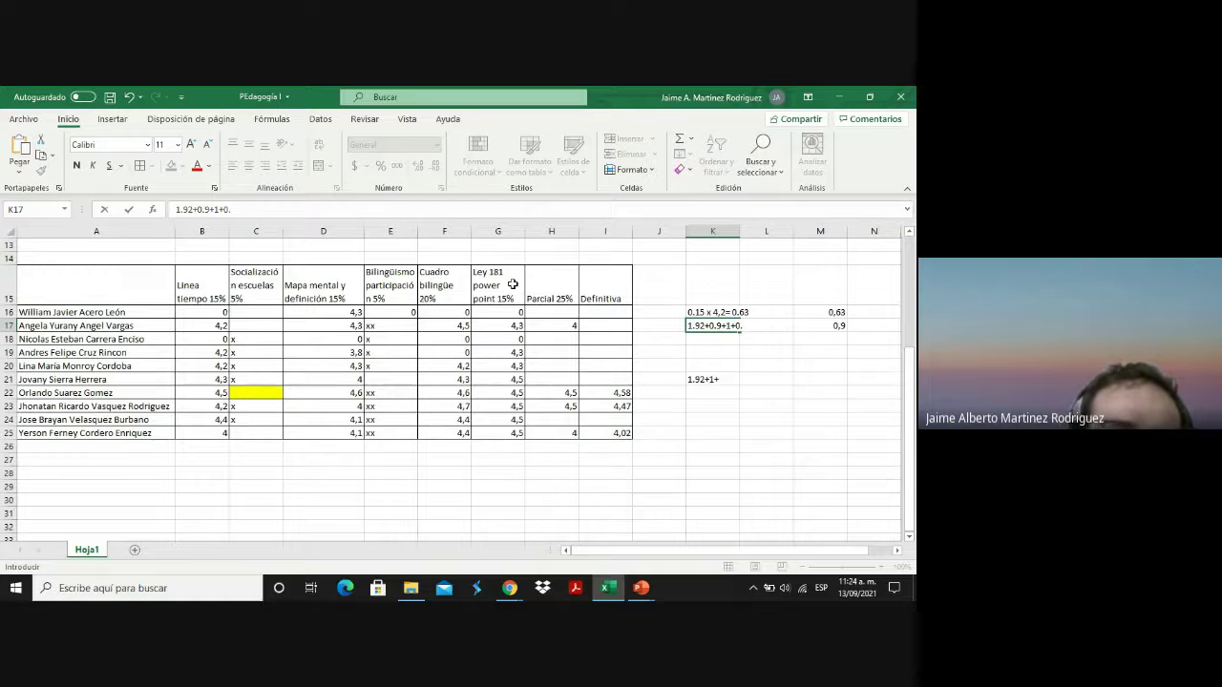
pyautogui.write('.25')
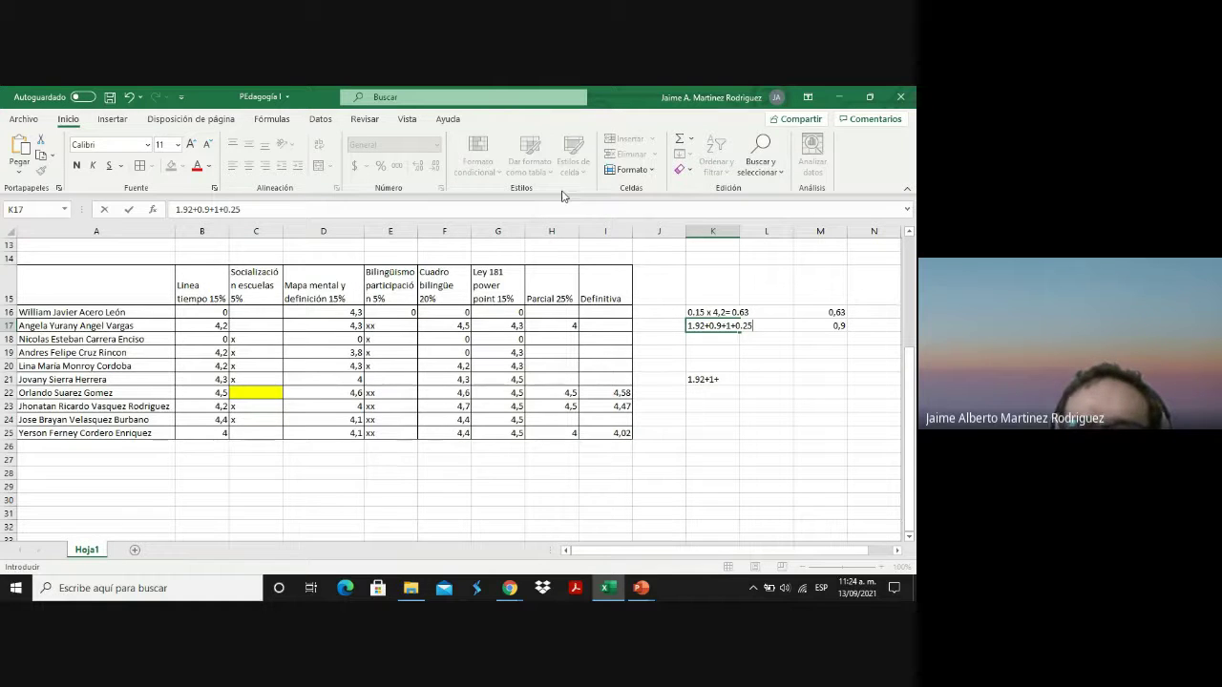
pyautogui.press('Return')
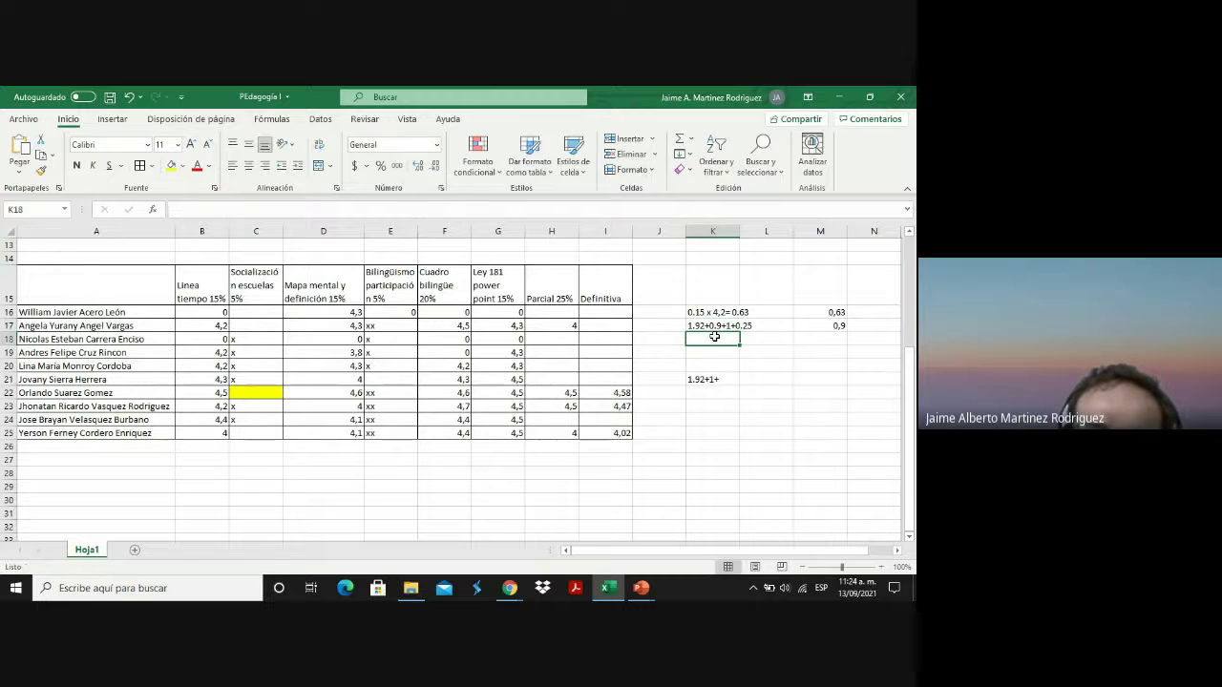
# Record a Definitiva grade of 4.07 for the student in row 17.
pyautogui.click(718, 324)
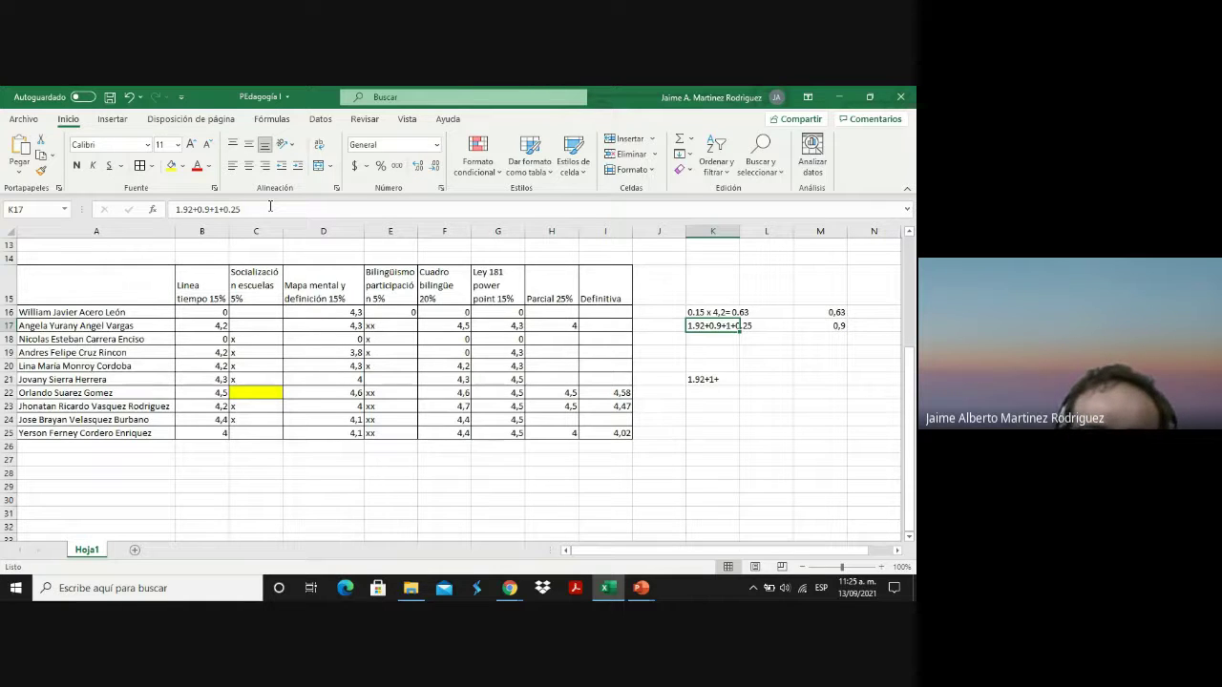
pyautogui.click(272, 208)
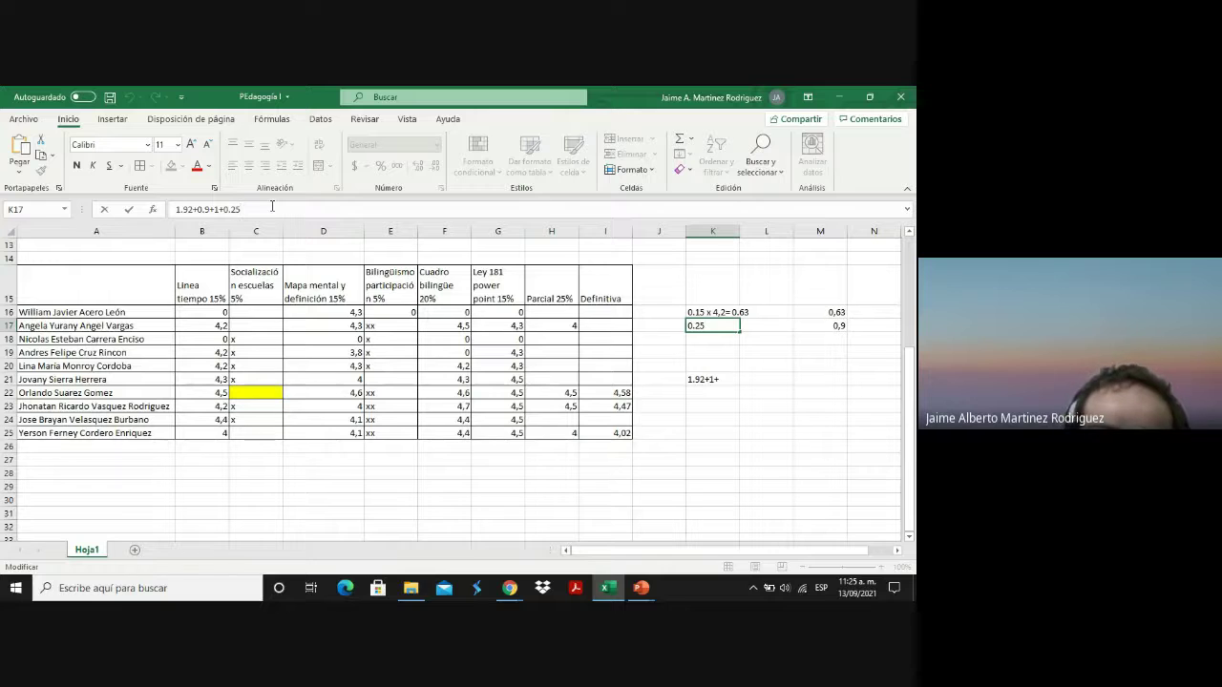
pyautogui.click(612, 326)
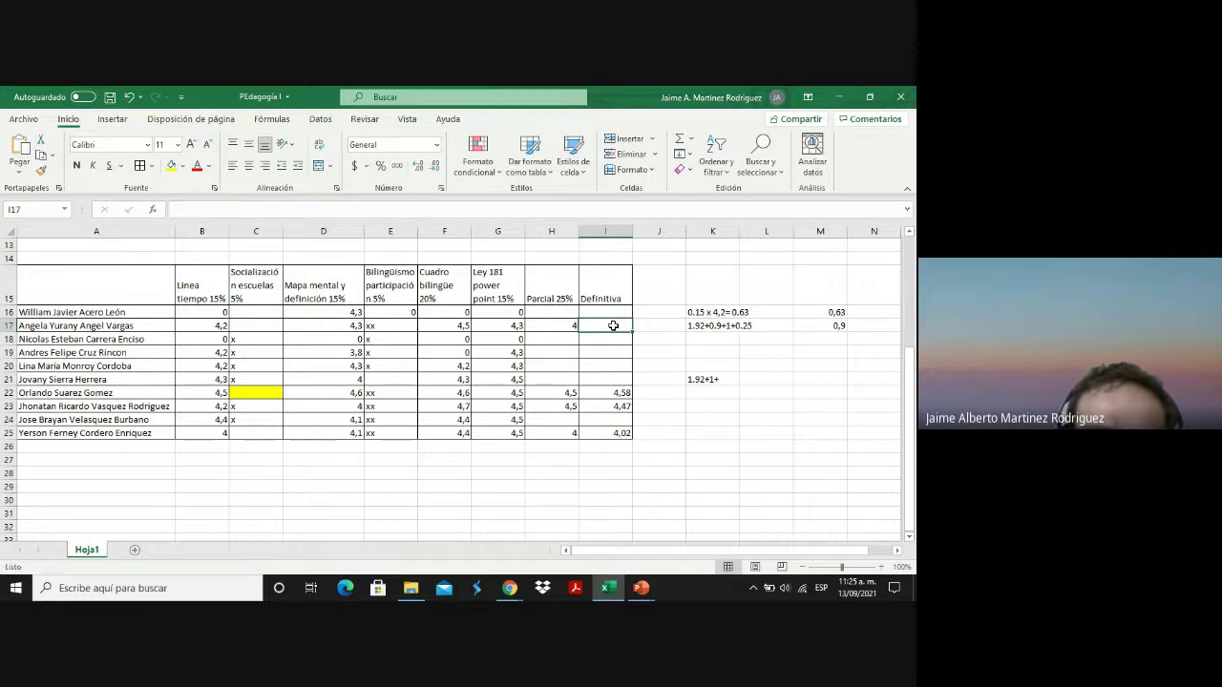
pyautogui.write('4.07')
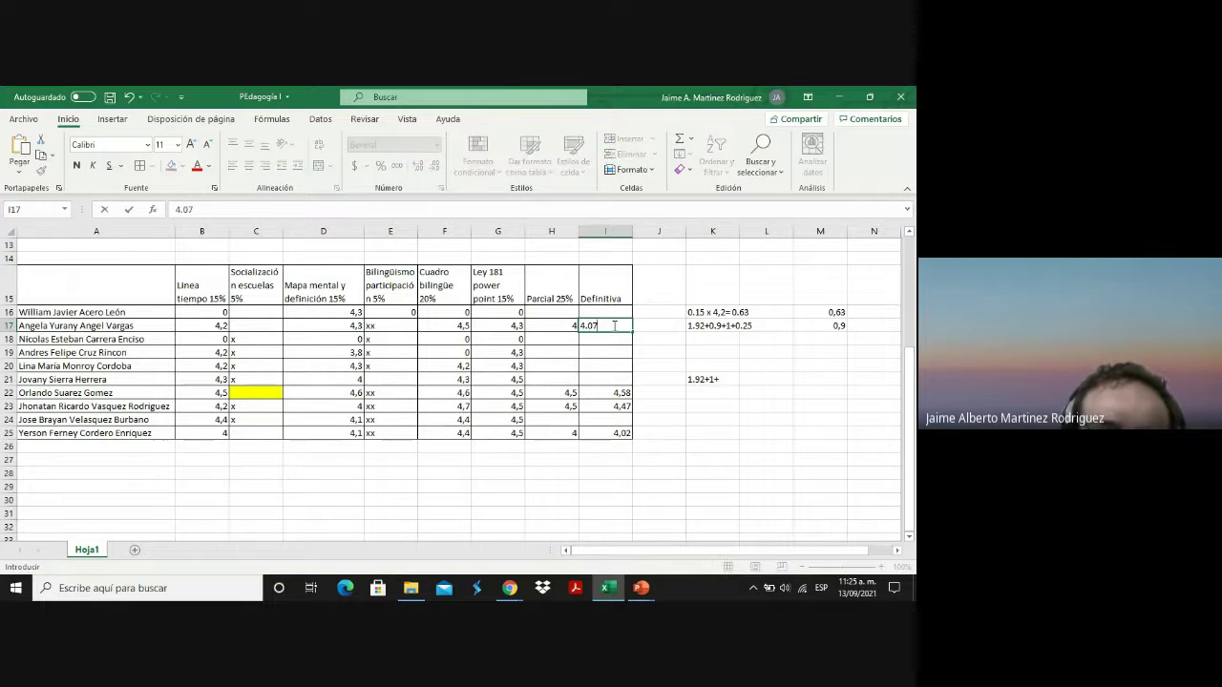
pyautogui.click(702, 379)
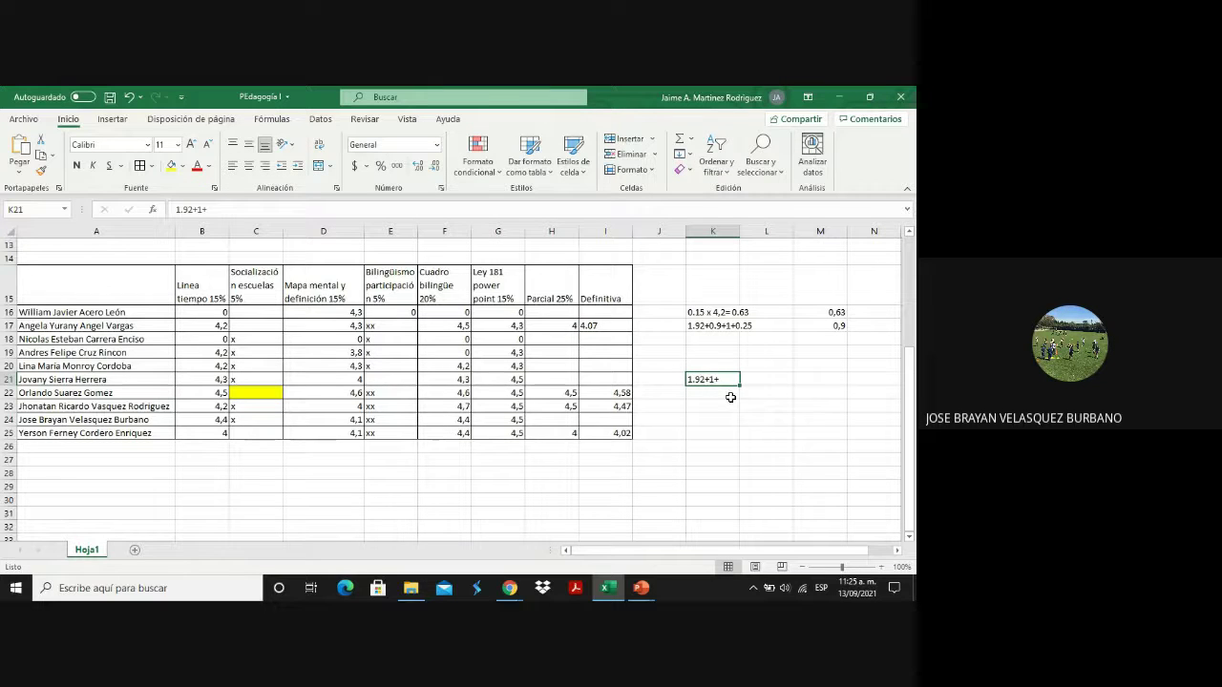
# Correct the Definitiva grade in I17 to use a decimal comma, as 4,07.
pyautogui.click(592, 328)
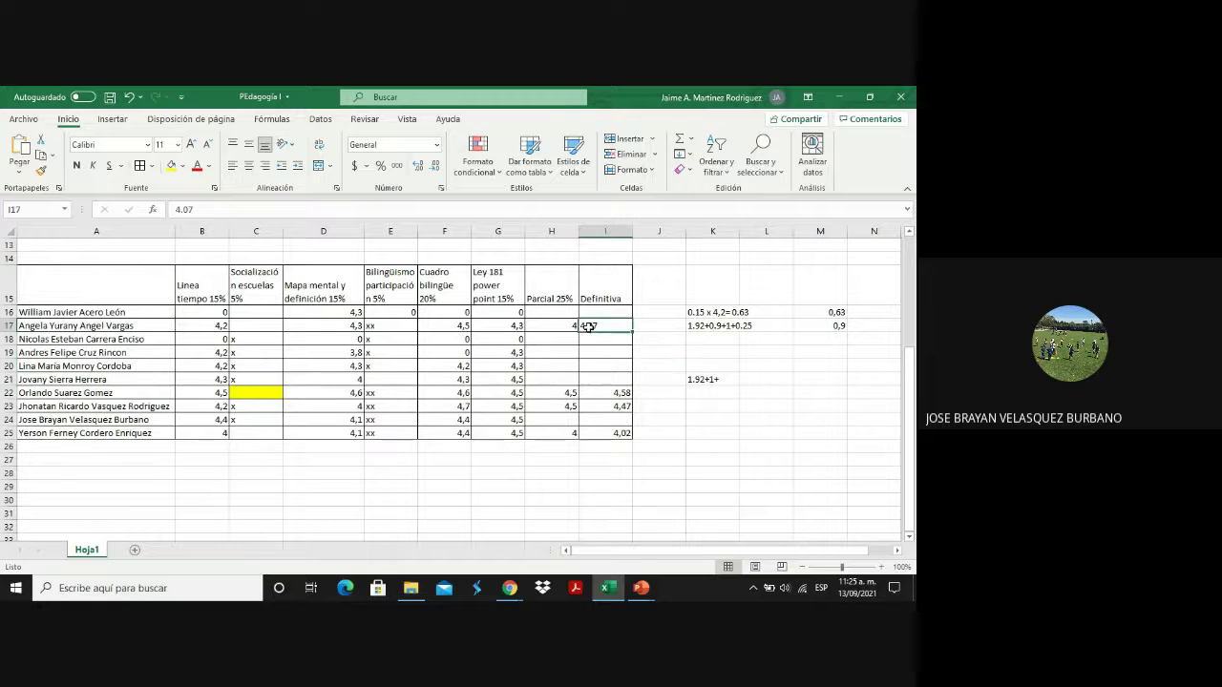
pyautogui.write('407')
pyautogui.press('Left')
pyautogui.press('Left')
pyautogui.write(',')
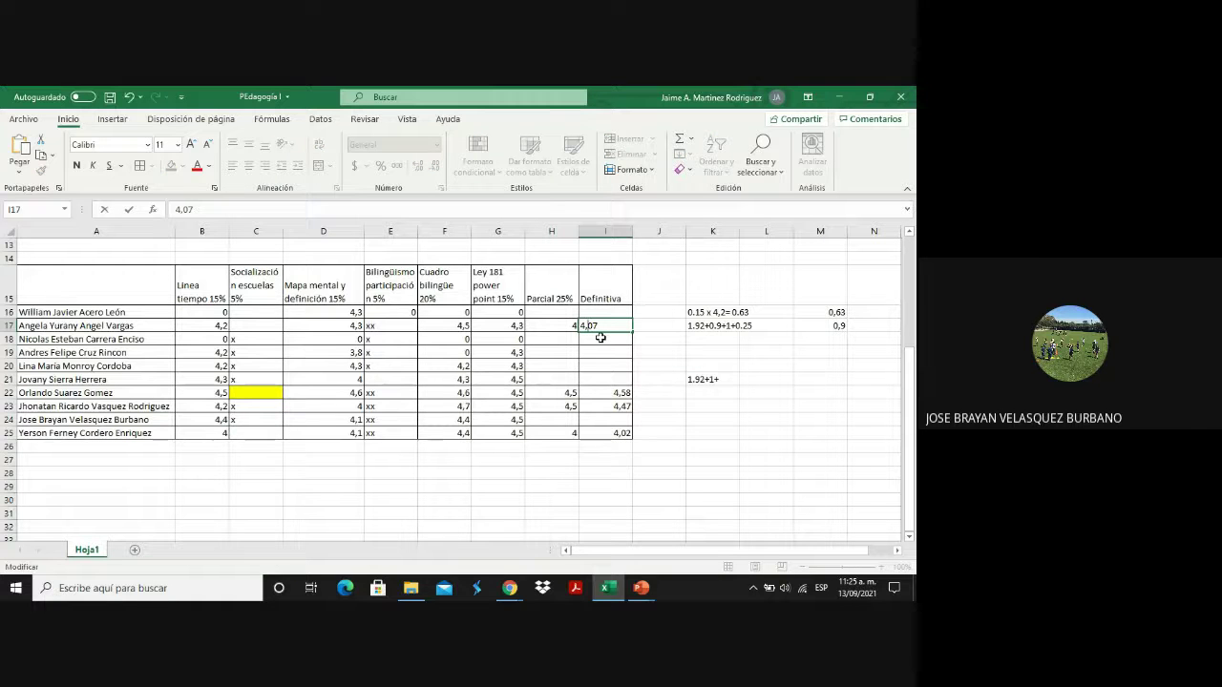
pyautogui.click(600, 348)
pyautogui.click(609, 326)
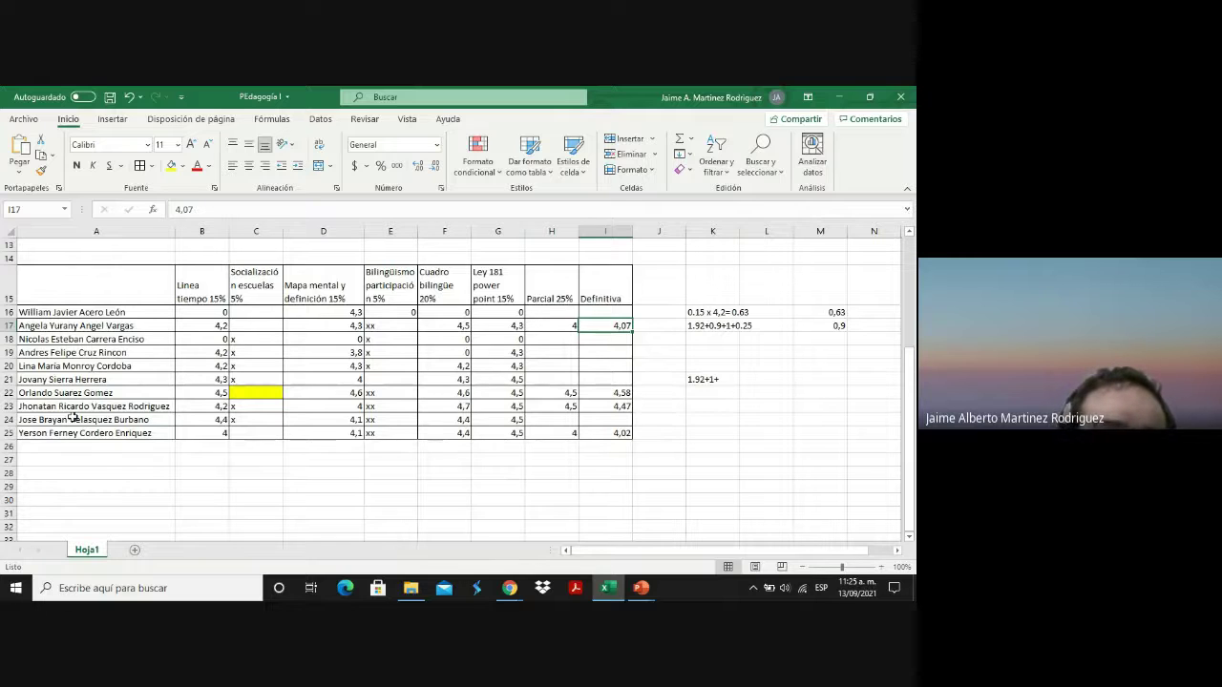
# Examine the row 24 student's grades across the weighted activities, from Linea tiempo to Ley 181 power point.
pyautogui.click(217, 420)
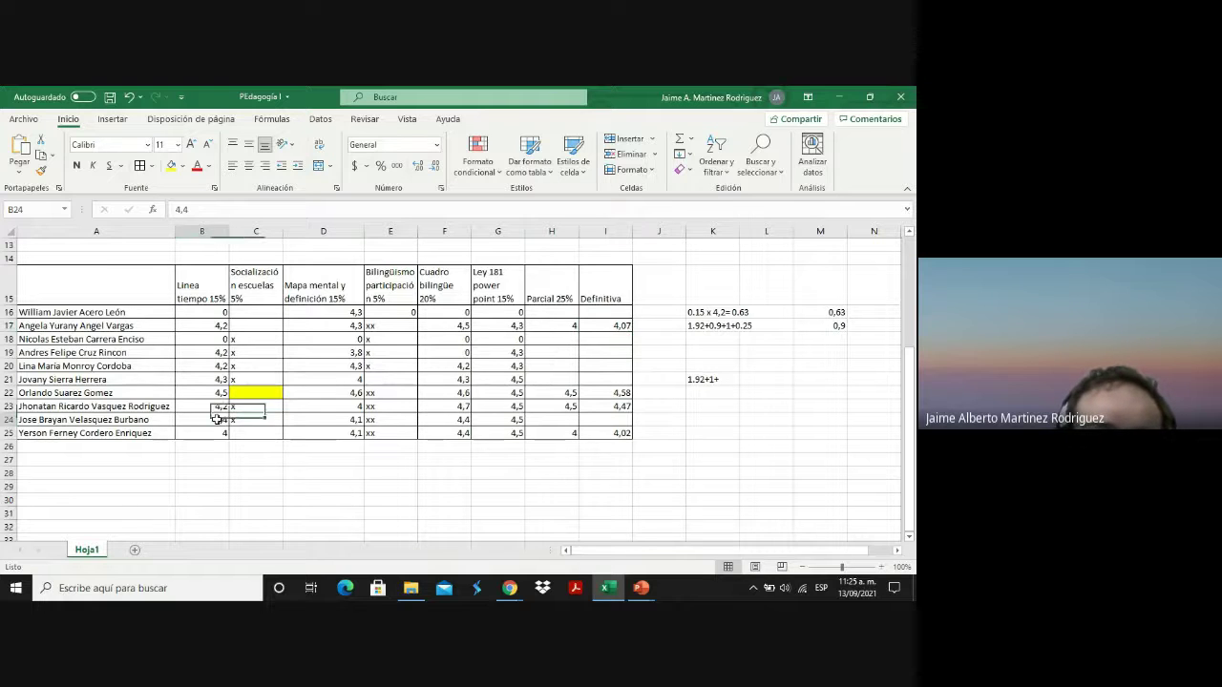
pyautogui.click(515, 421)
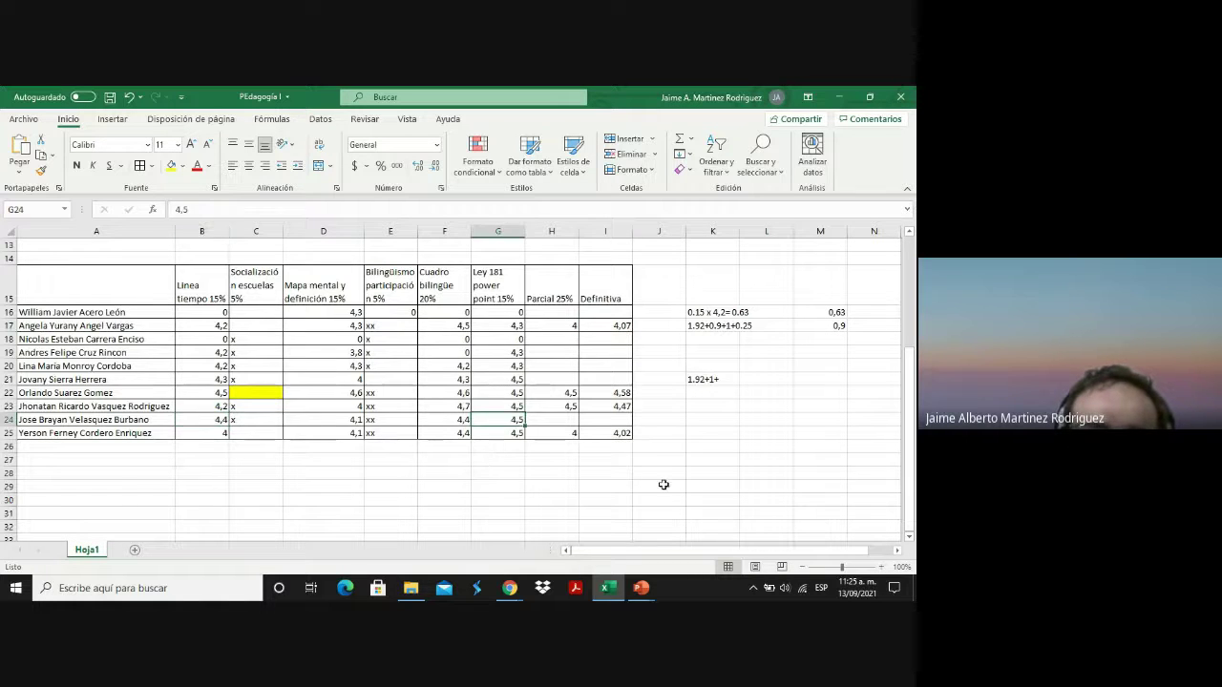
pyautogui.click(693, 422)
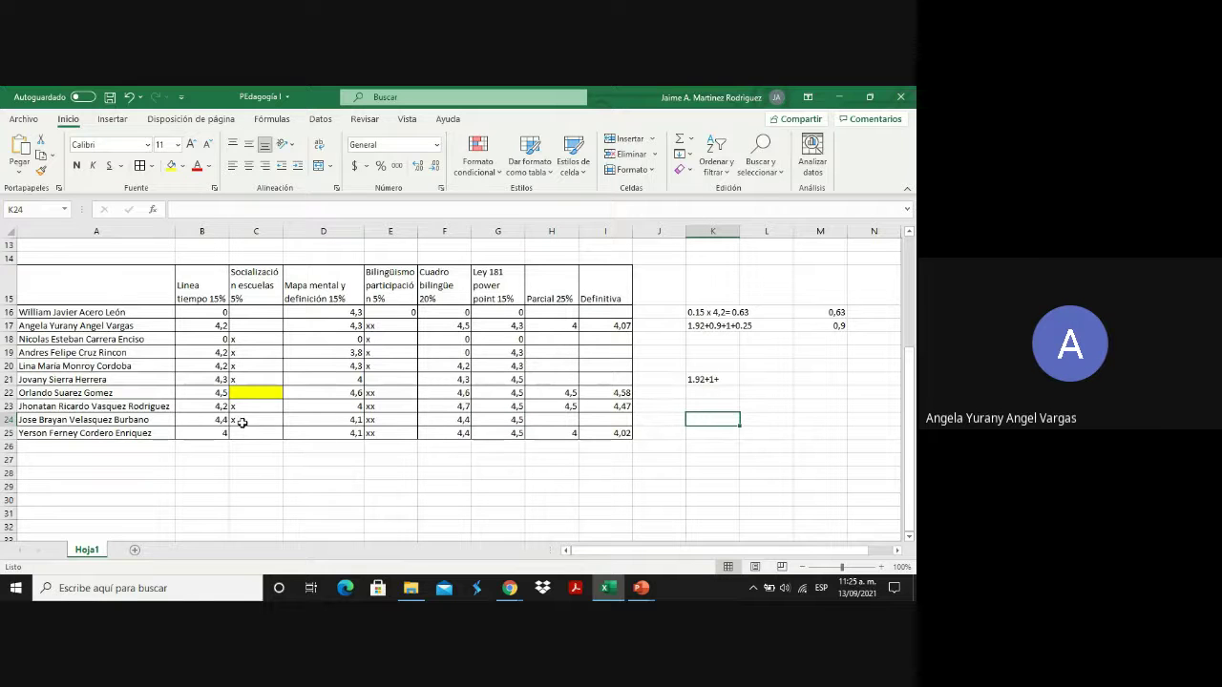
pyautogui.click(197, 419)
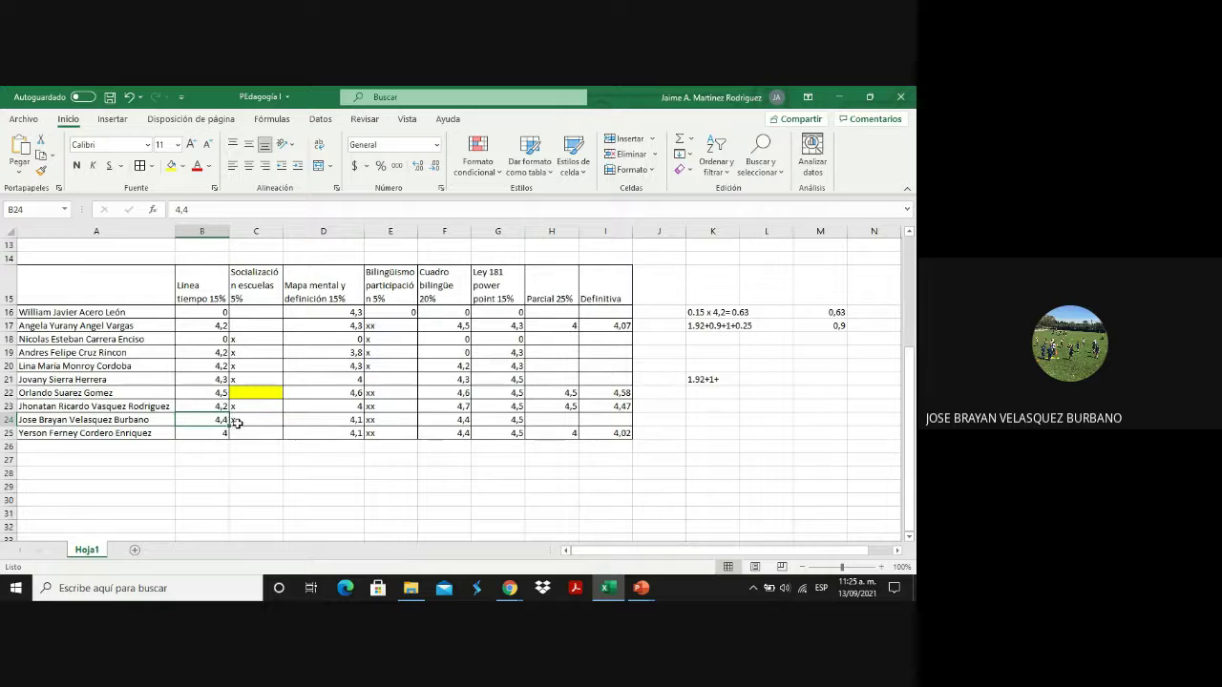
pyautogui.click(701, 421)
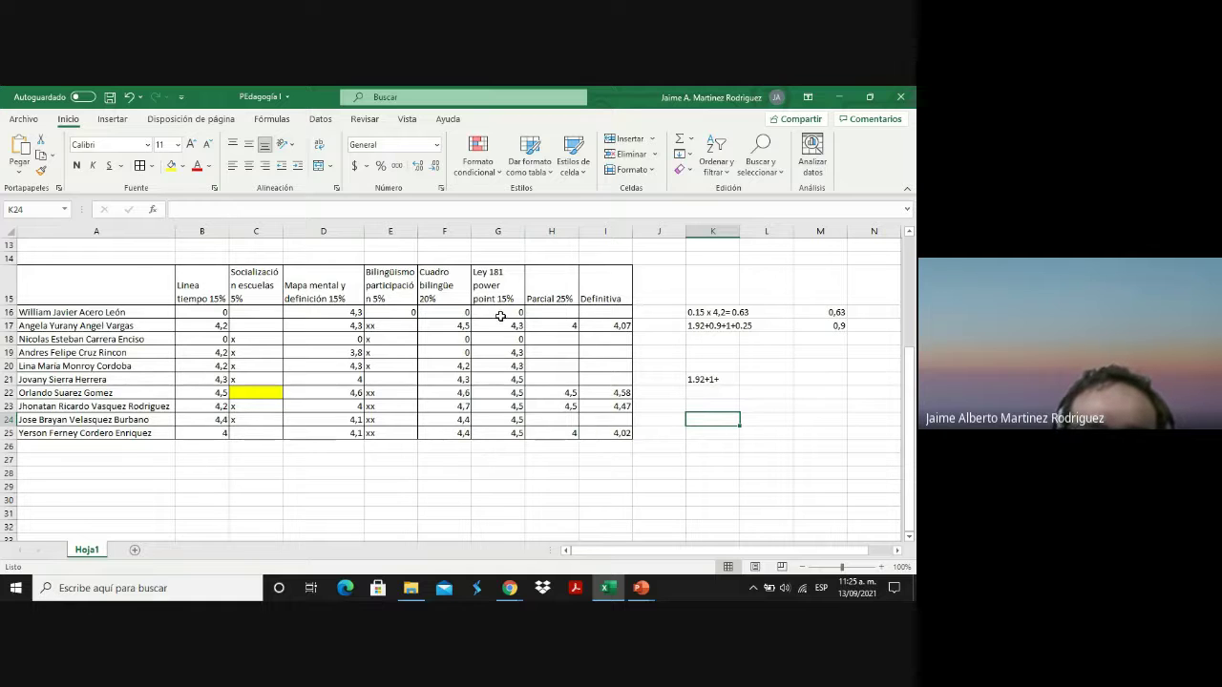
pyautogui.click(210, 425)
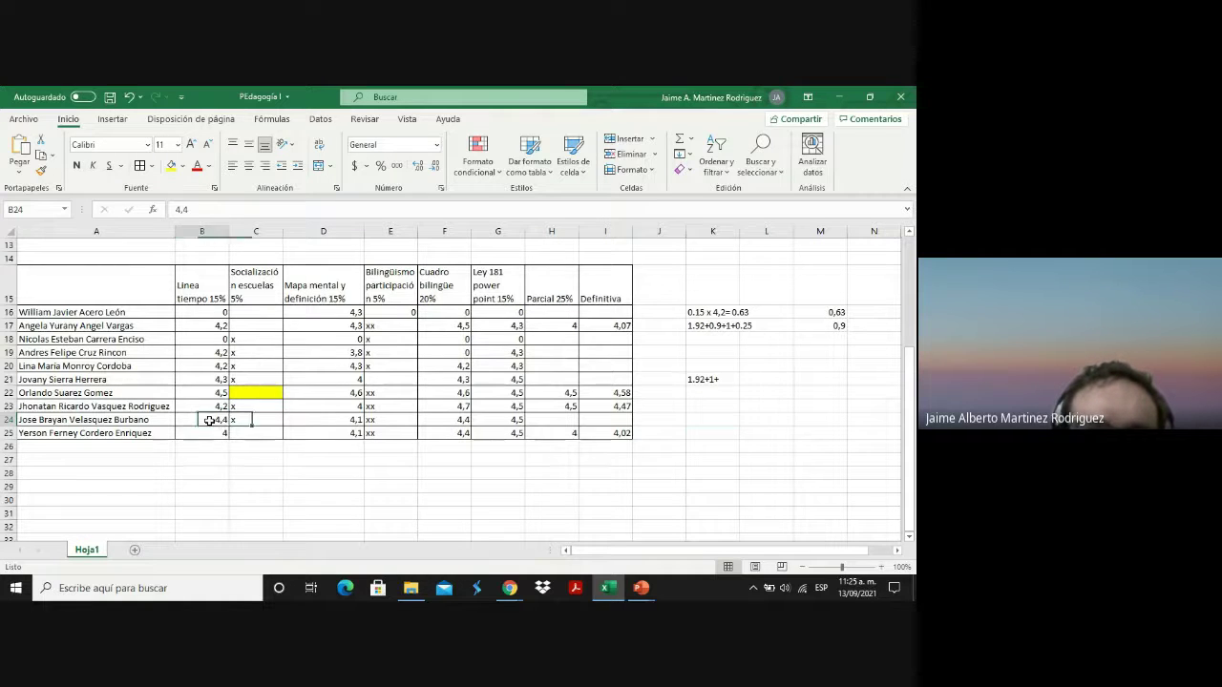
pyautogui.click(338, 421)
pyautogui.click(506, 425)
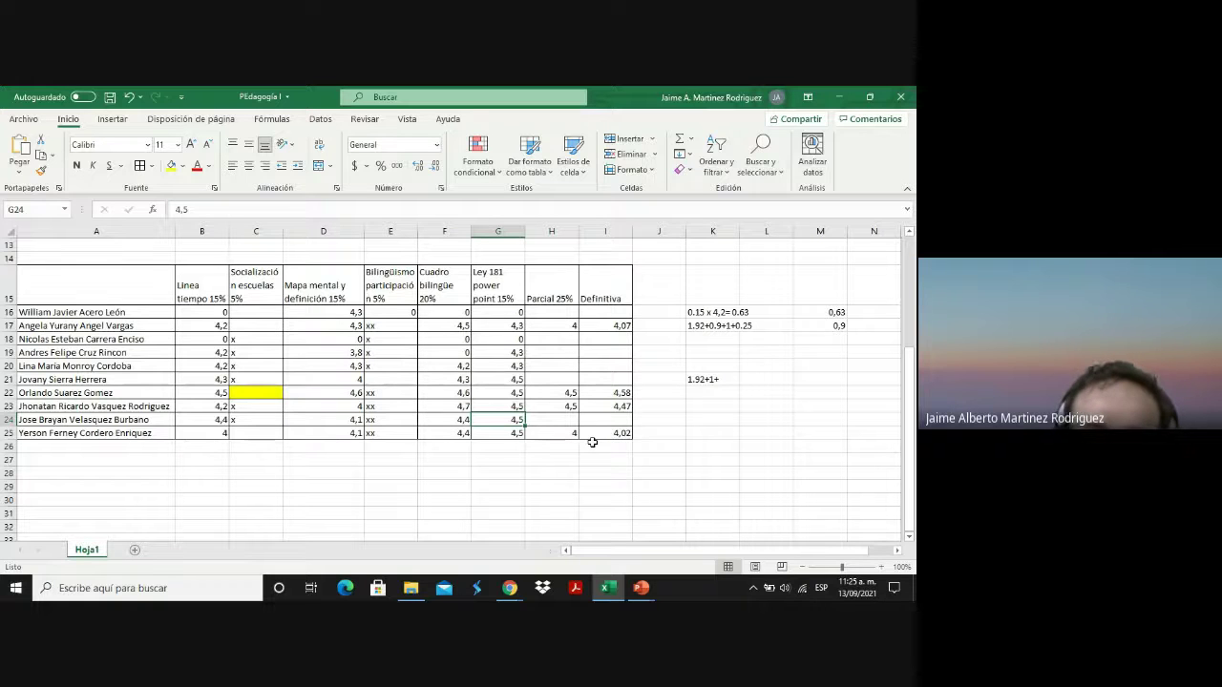
# Start a weighted-sum note for the row 24 student in K24 with 1.95+.
pyautogui.click(693, 419)
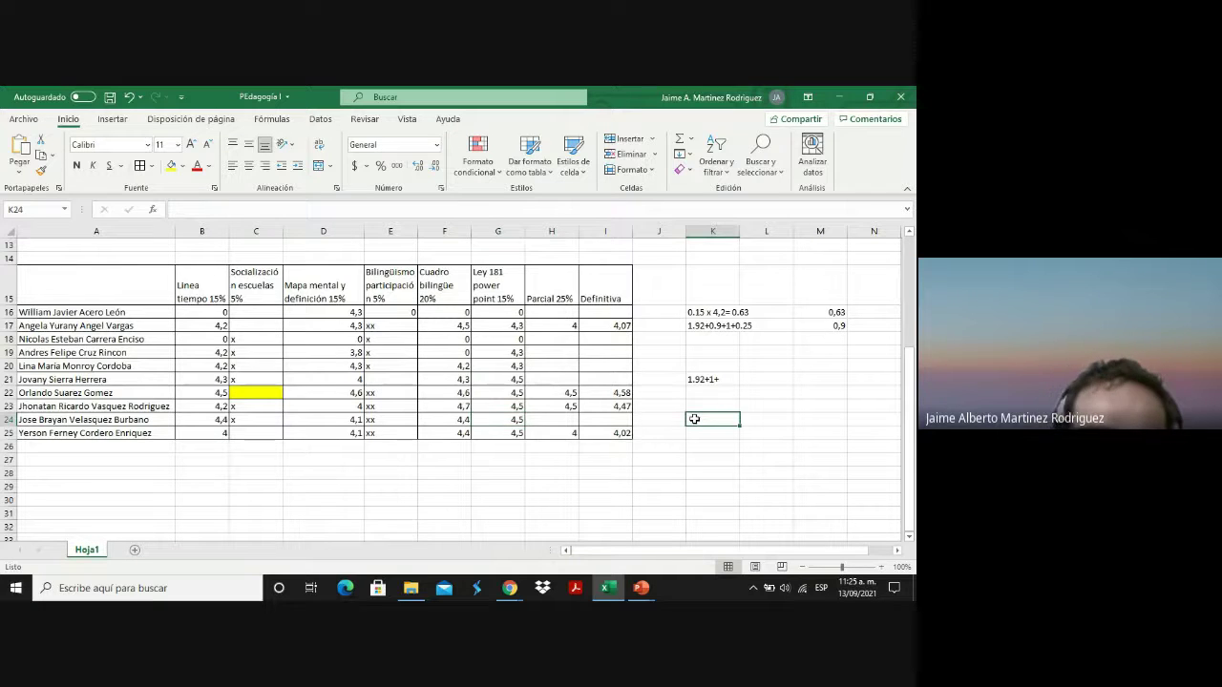
pyautogui.write('1.95')
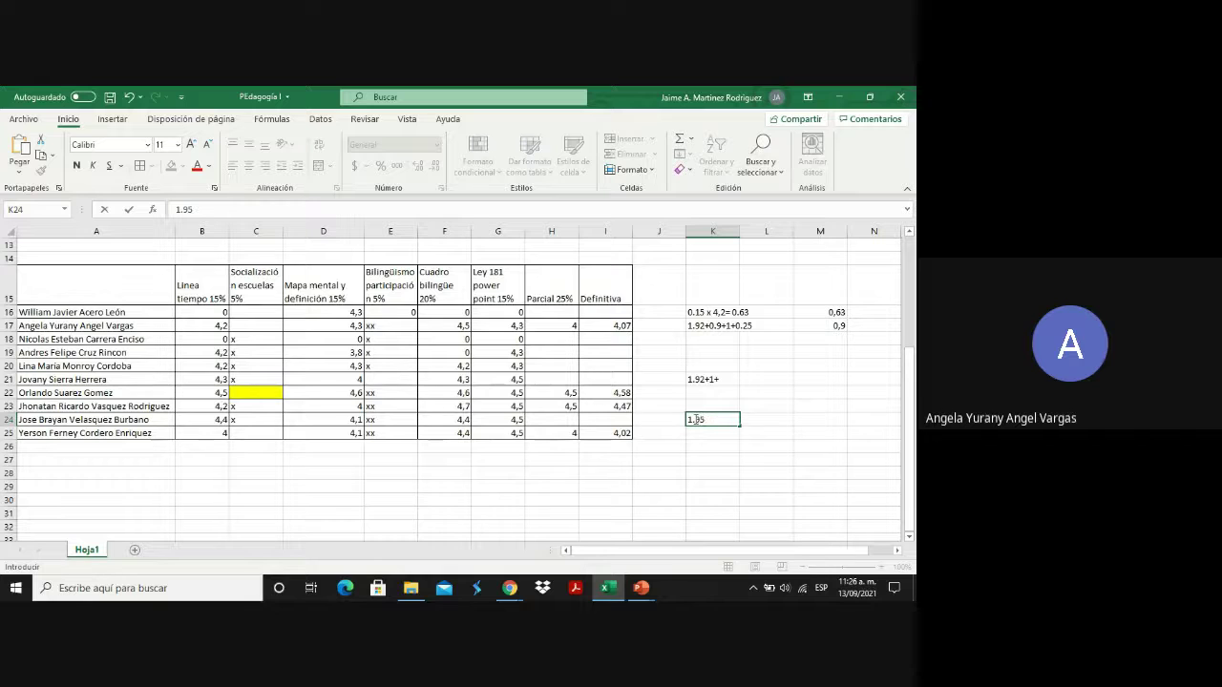
pyautogui.write('+')
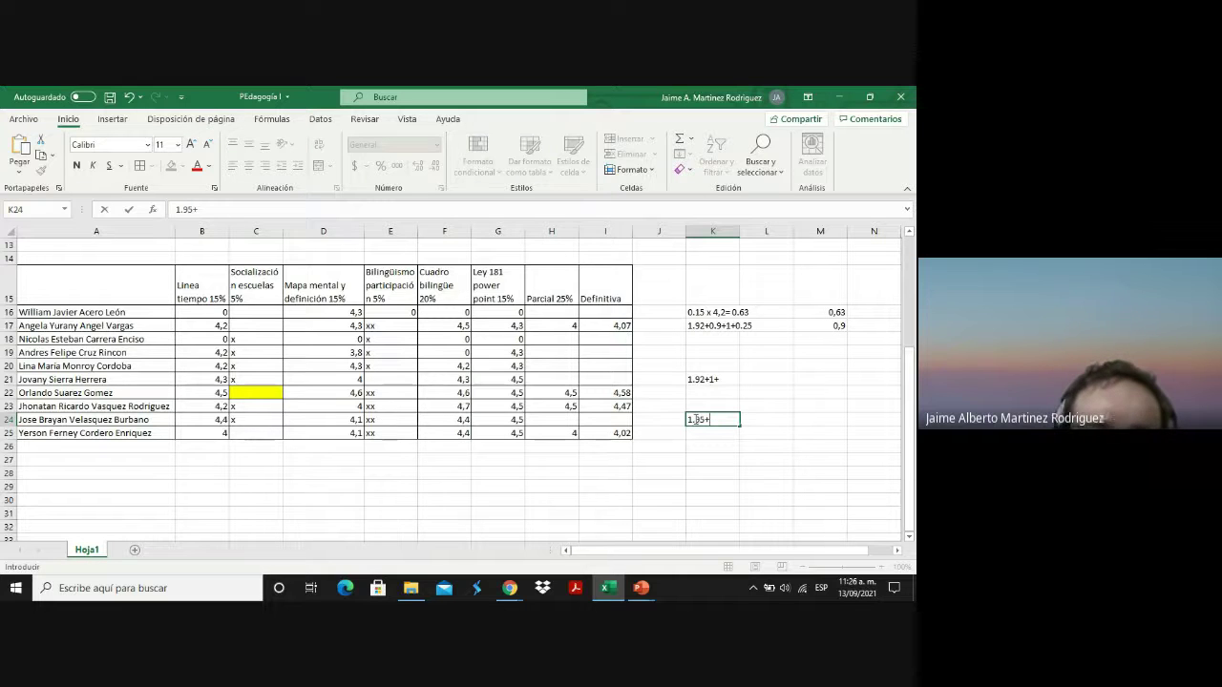
# Check the row 24 student's participation marks and record a Parcial grade of 3,5 for that student.
pyautogui.click(351, 420)
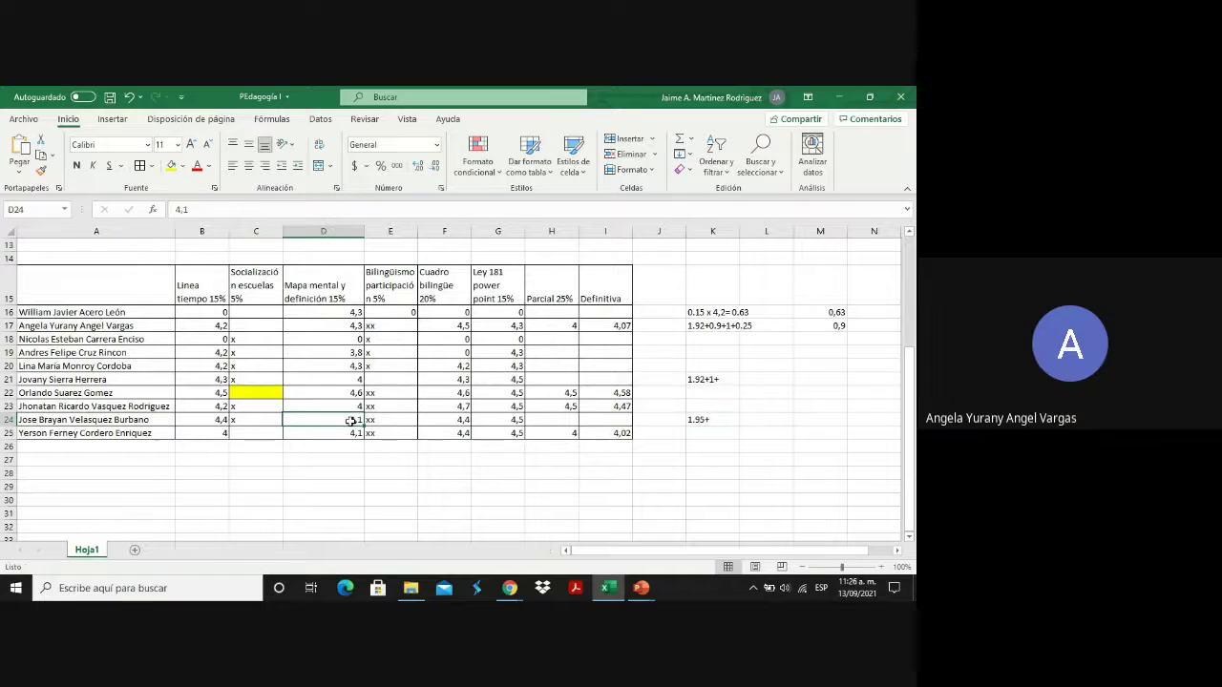
pyautogui.click(250, 421)
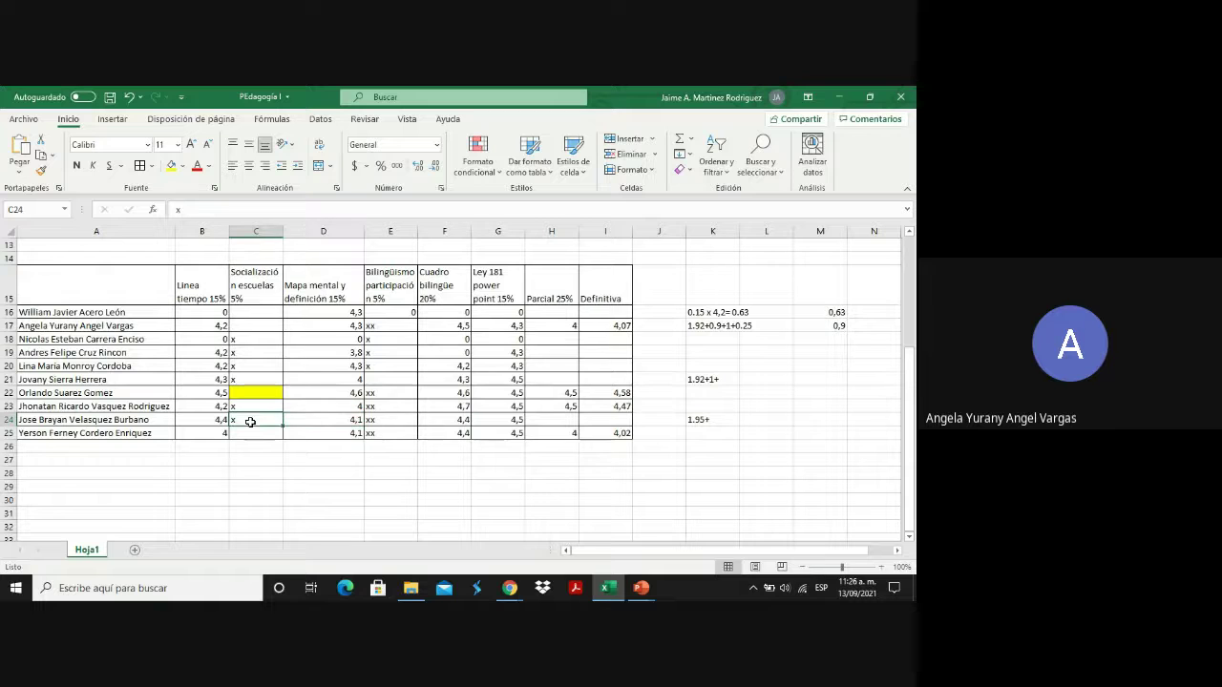
pyautogui.click(385, 420)
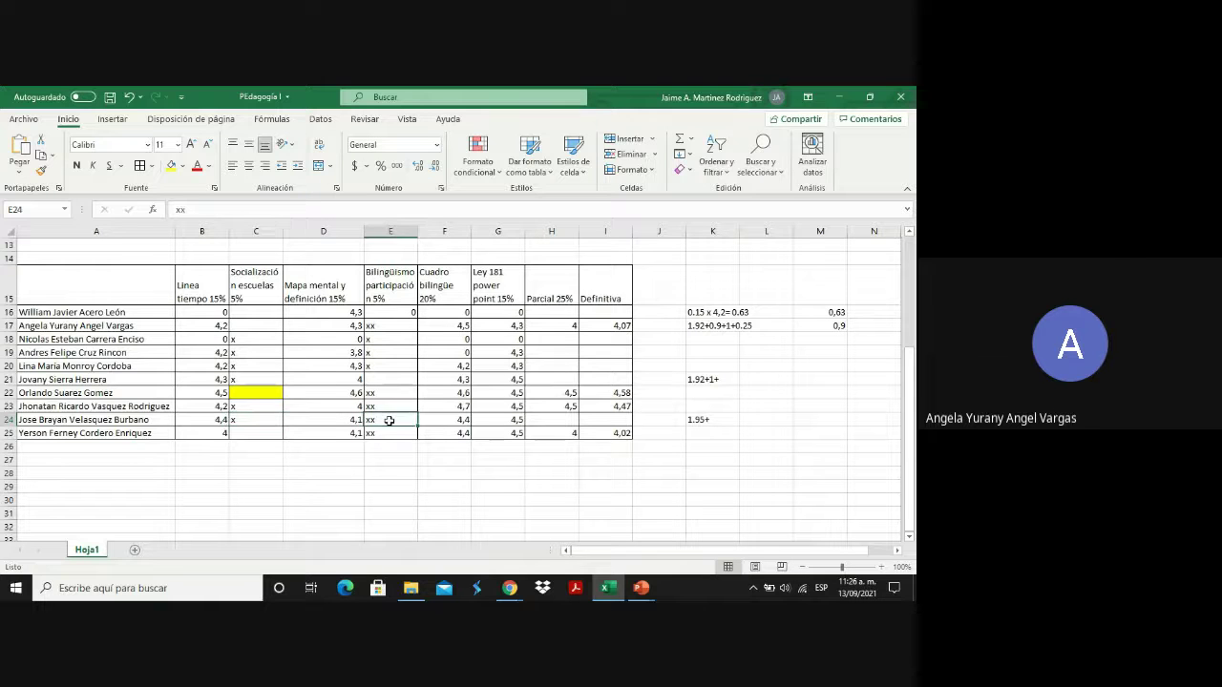
pyautogui.click(712, 381)
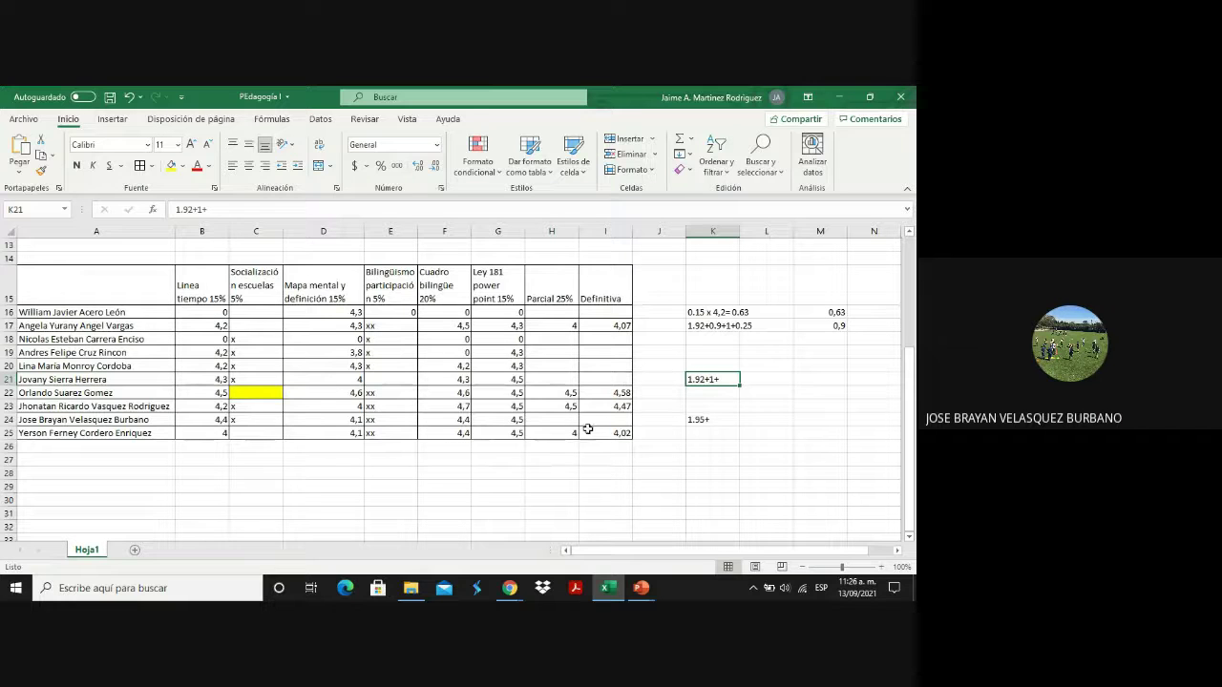
pyautogui.click(710, 421)
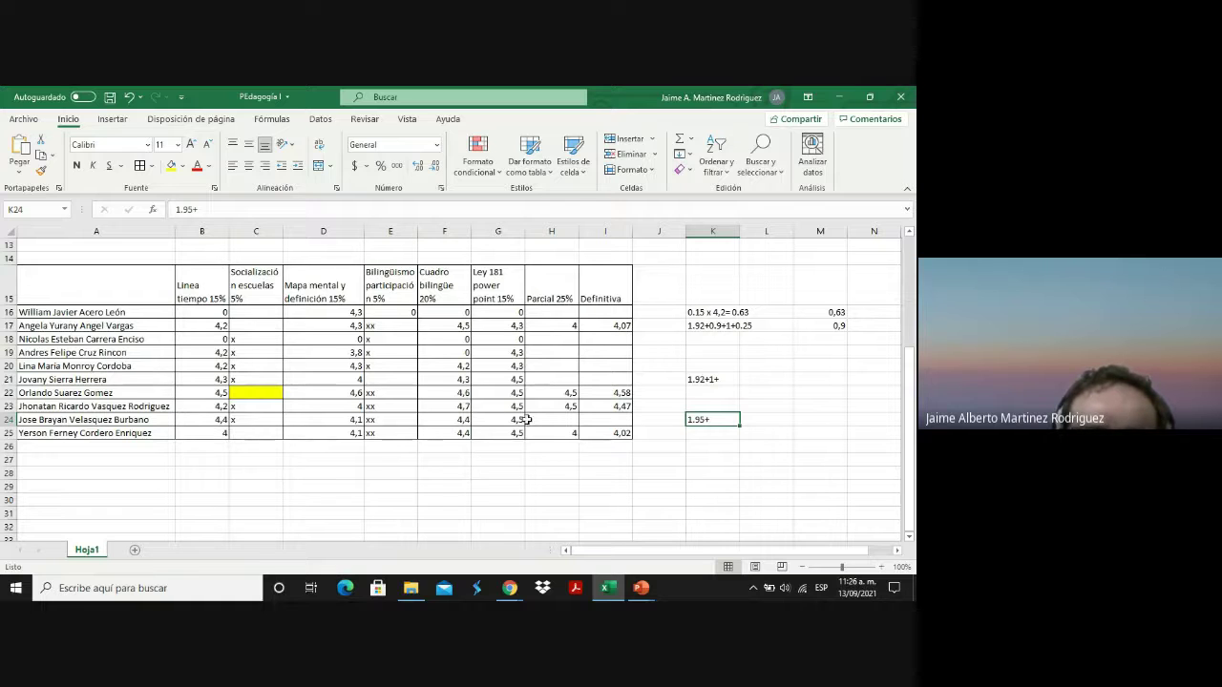
pyautogui.click(563, 419)
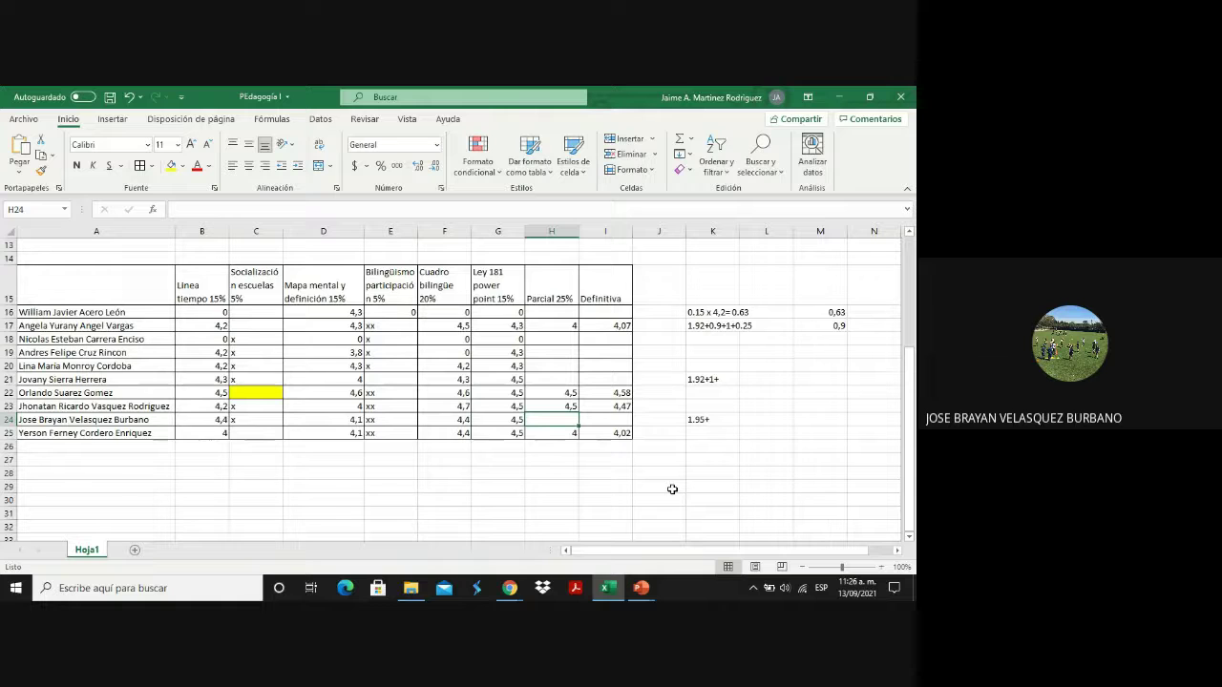
pyautogui.write('3,5')
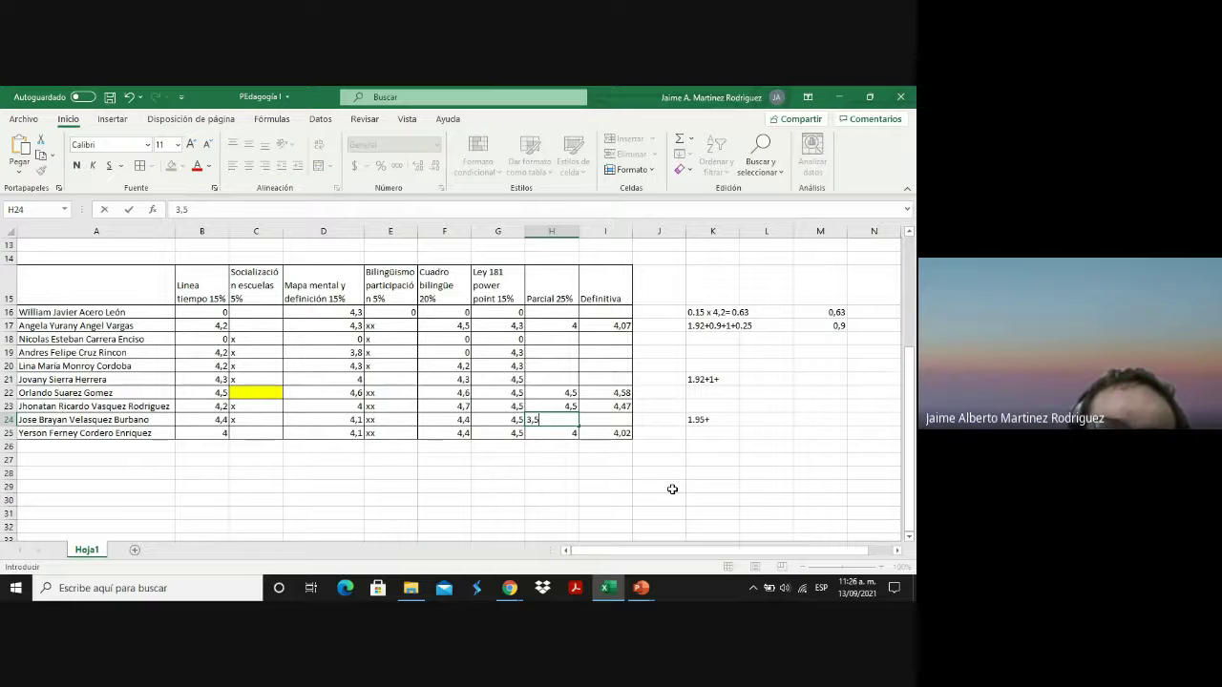
pyautogui.press('Tab')
pyautogui.press('Left')
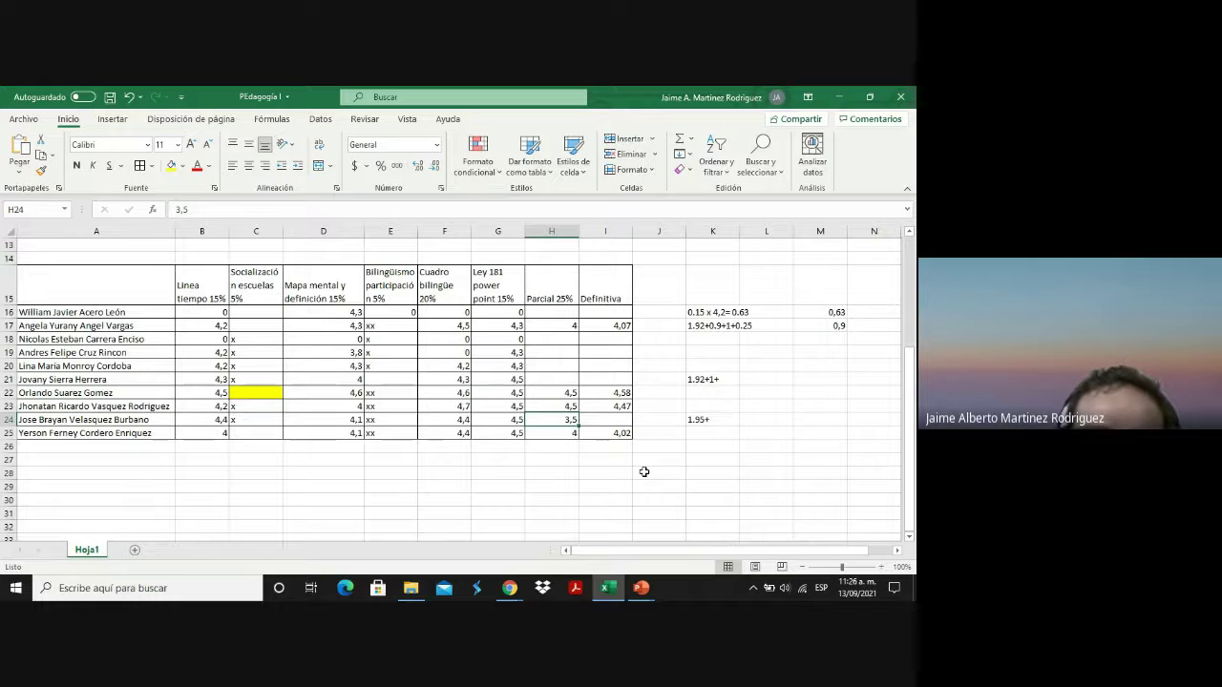
# Extend the weighted-sum note in K24 to 1.95+0.87+0.88.
pyautogui.click(725, 419)
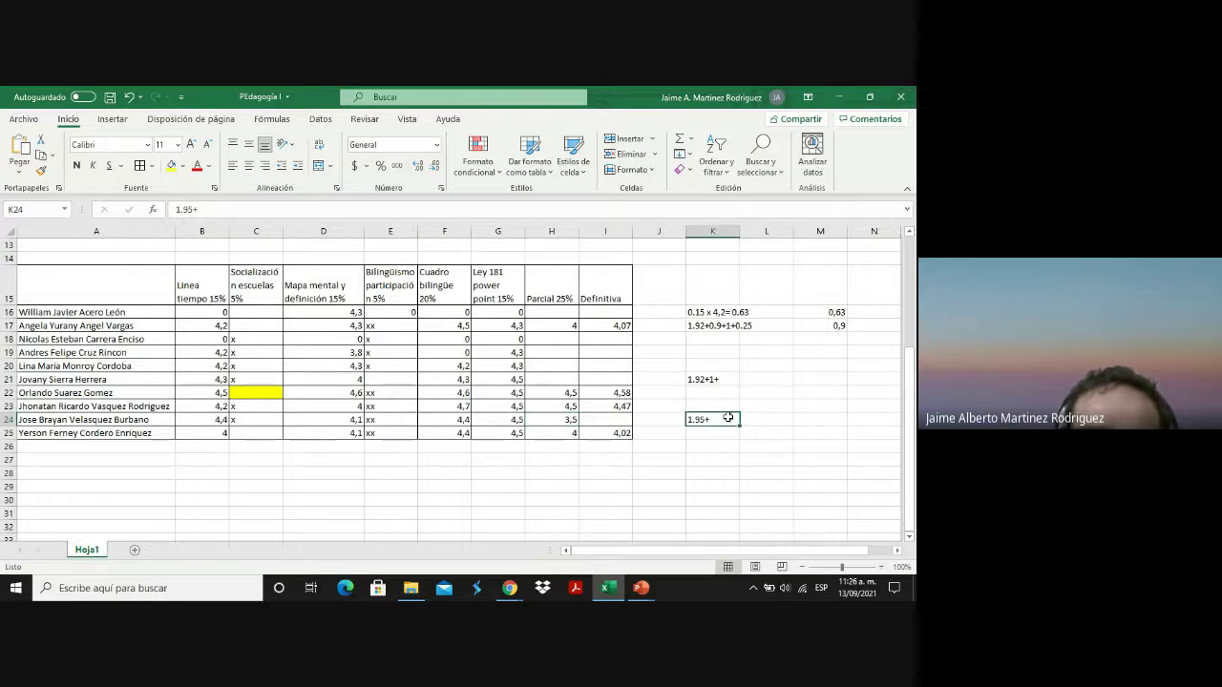
pyautogui.click(210, 212)
pyautogui.write('0.')
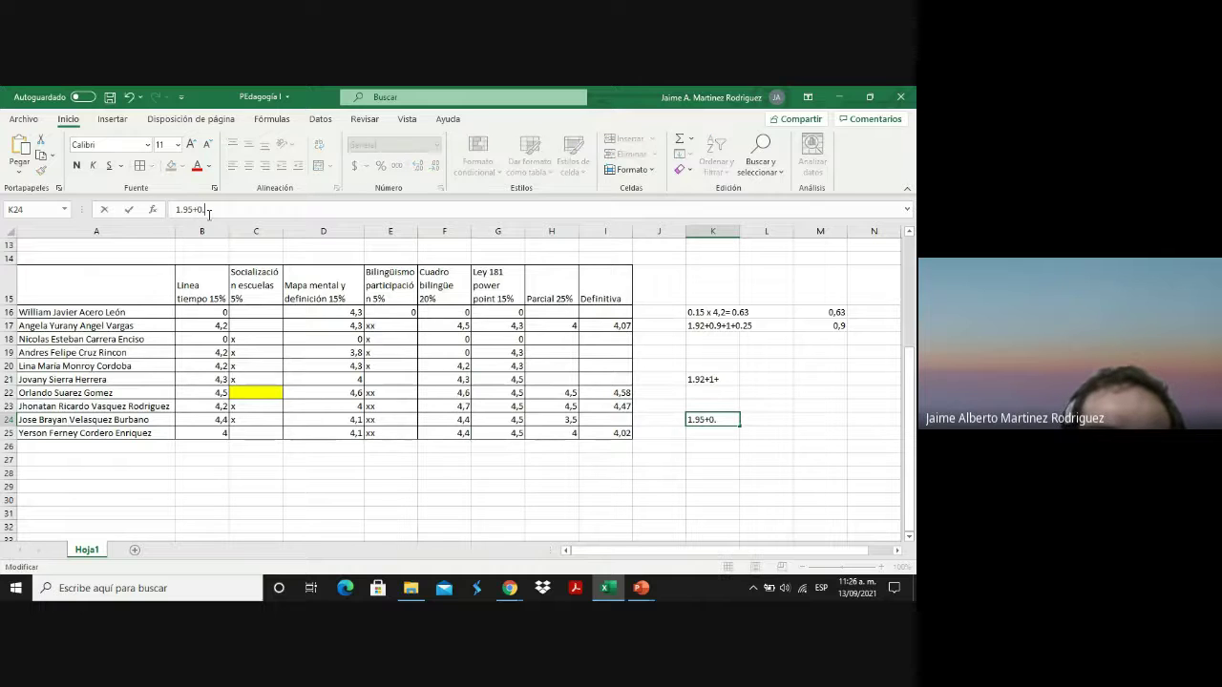
pyautogui.write('87')
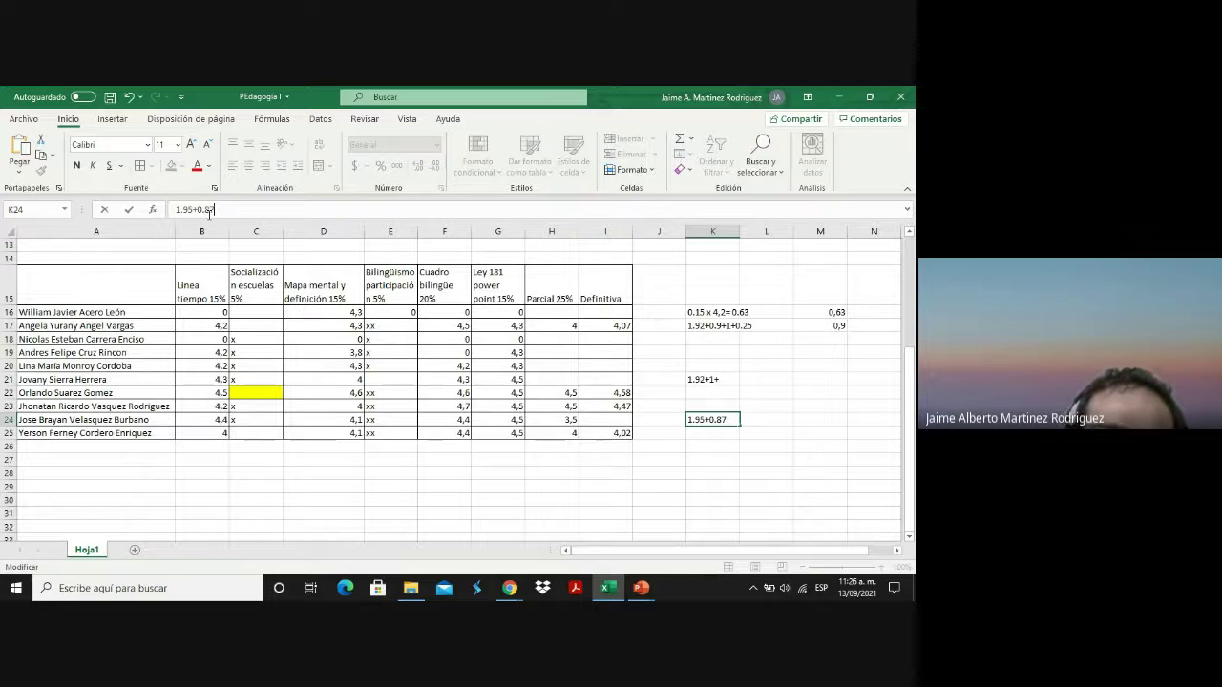
pyautogui.click(461, 422)
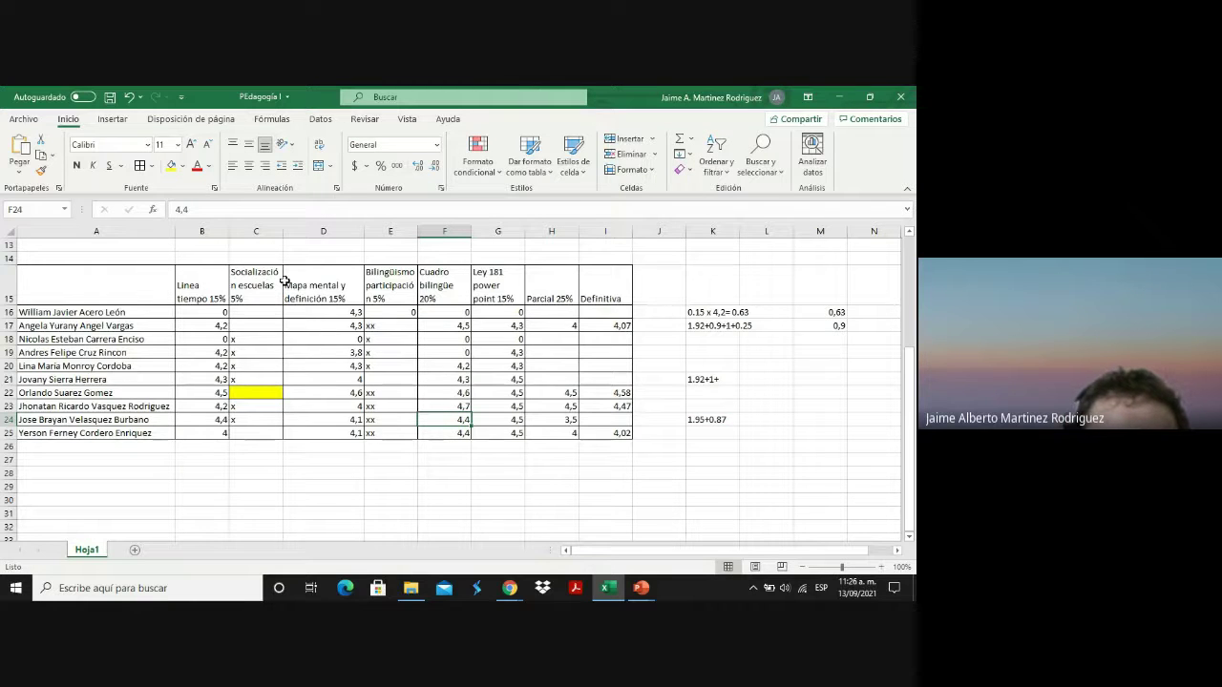
pyautogui.click(717, 427)
pyautogui.click(245, 212)
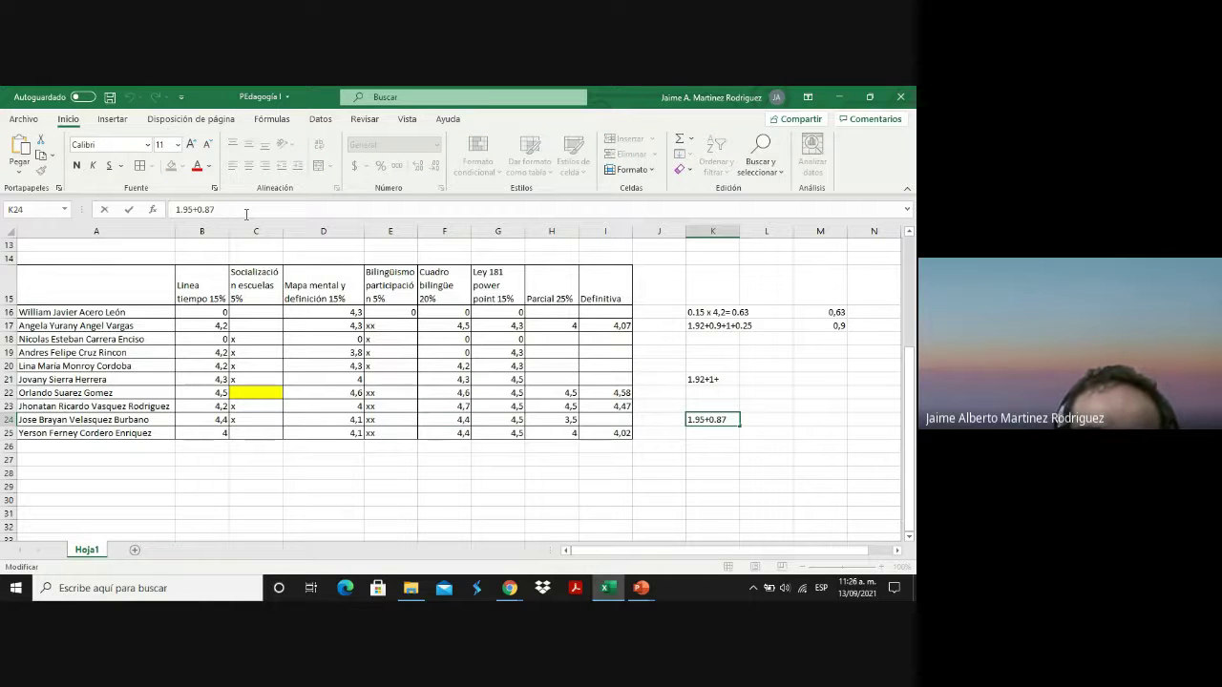
pyautogui.write('+0.')
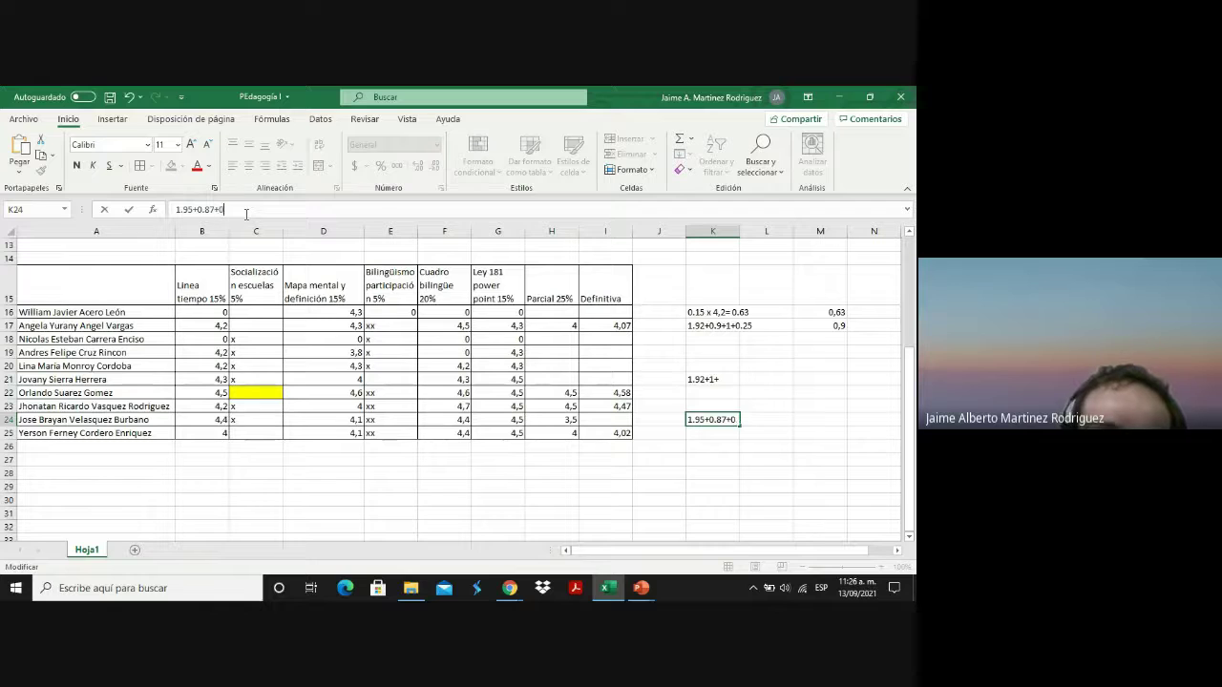
pyautogui.write('88')
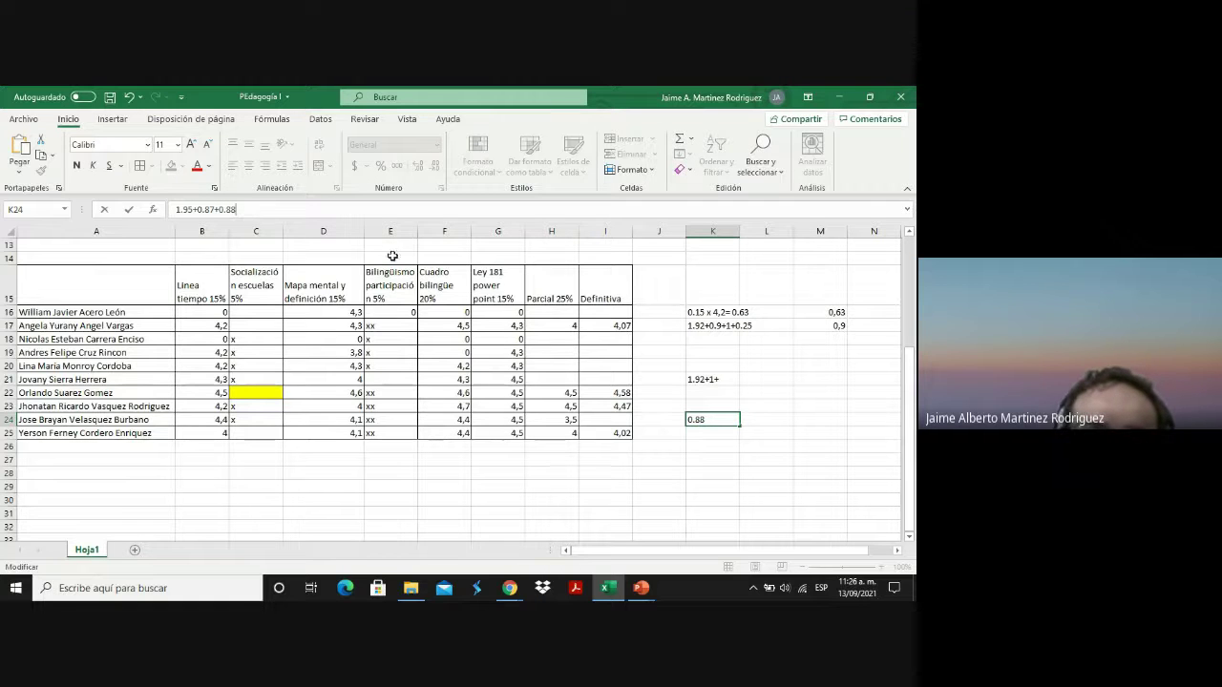
# Review the row 24 student's entries between Socialización escuelas and Parcial against the weighted-sum note.
pyautogui.click(540, 420)
pyautogui.press('Left')
pyautogui.press('Left')
pyautogui.press('Left')
pyautogui.press('Left')
pyautogui.press('Left')
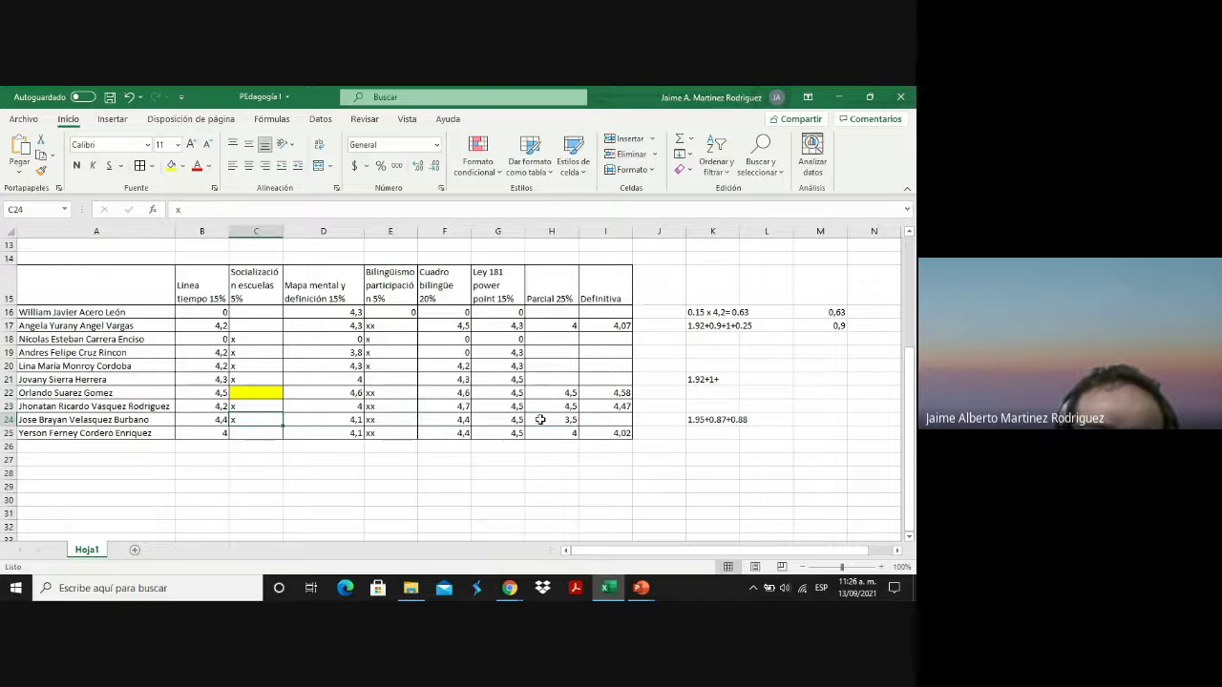
pyautogui.press('Right')
pyautogui.press('Right')
pyautogui.press('Right')
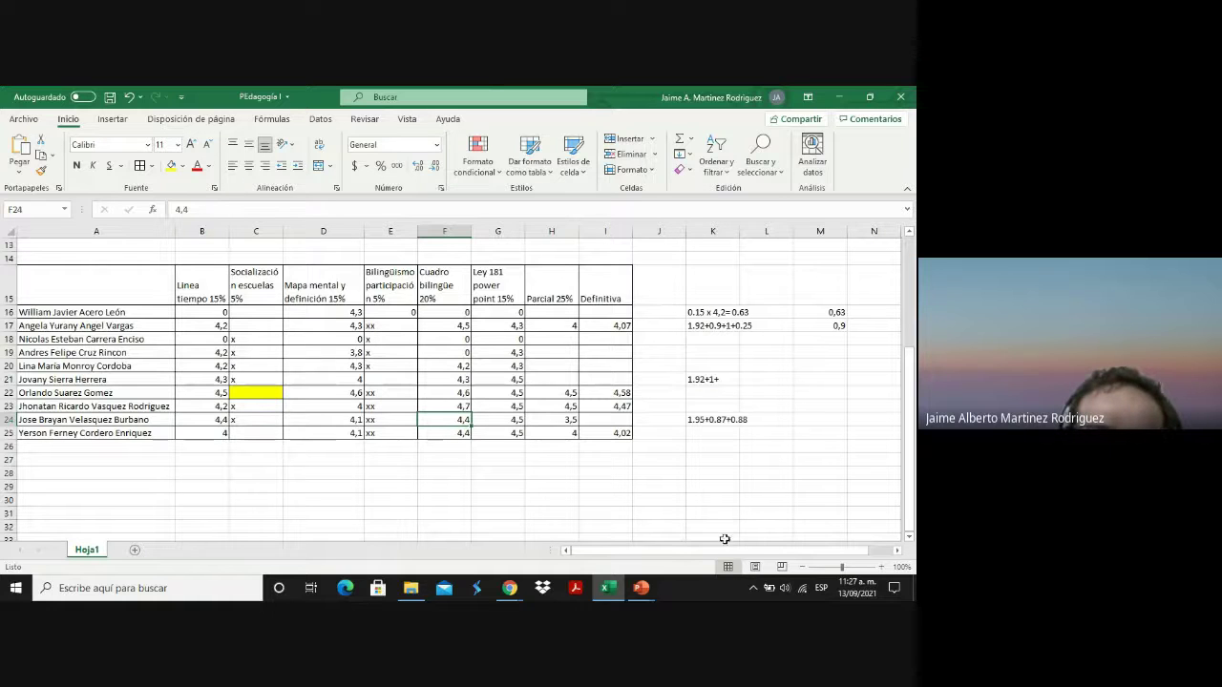
# Complete the weighted-sum note in K24 as 1.95+0.87+0.88+0.5 and record a Definitiva grade of 4,2 for the row 24 student.
pyautogui.click(717, 421)
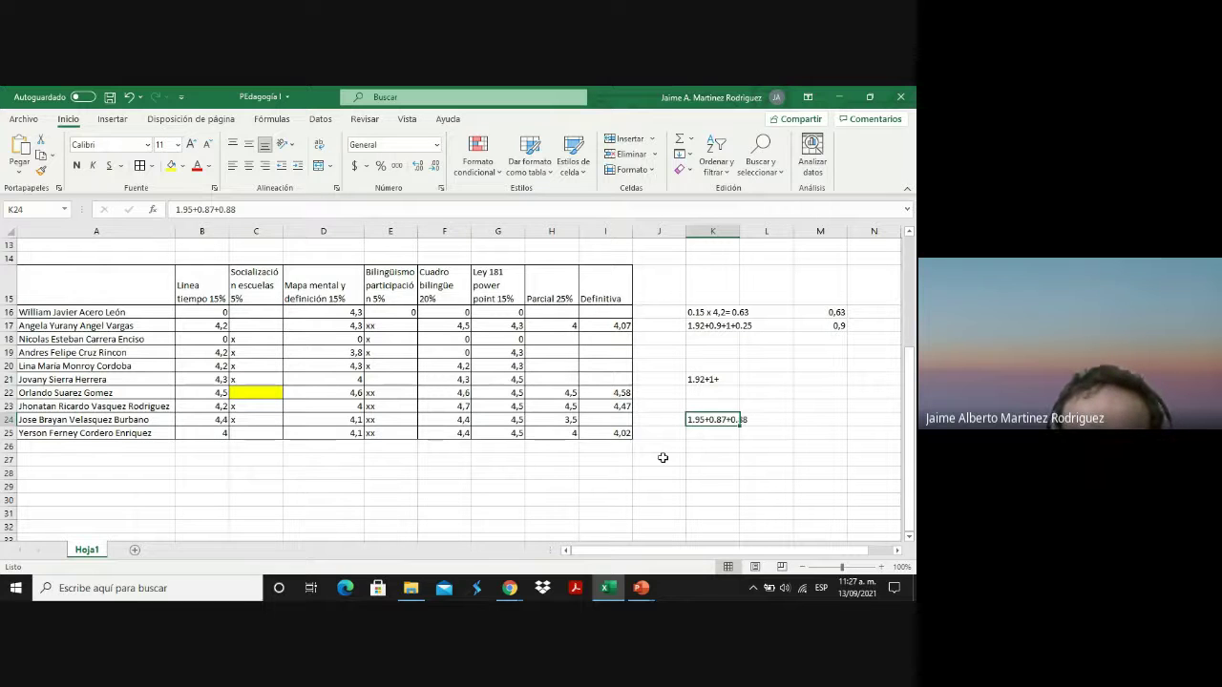
pyautogui.click(249, 214)
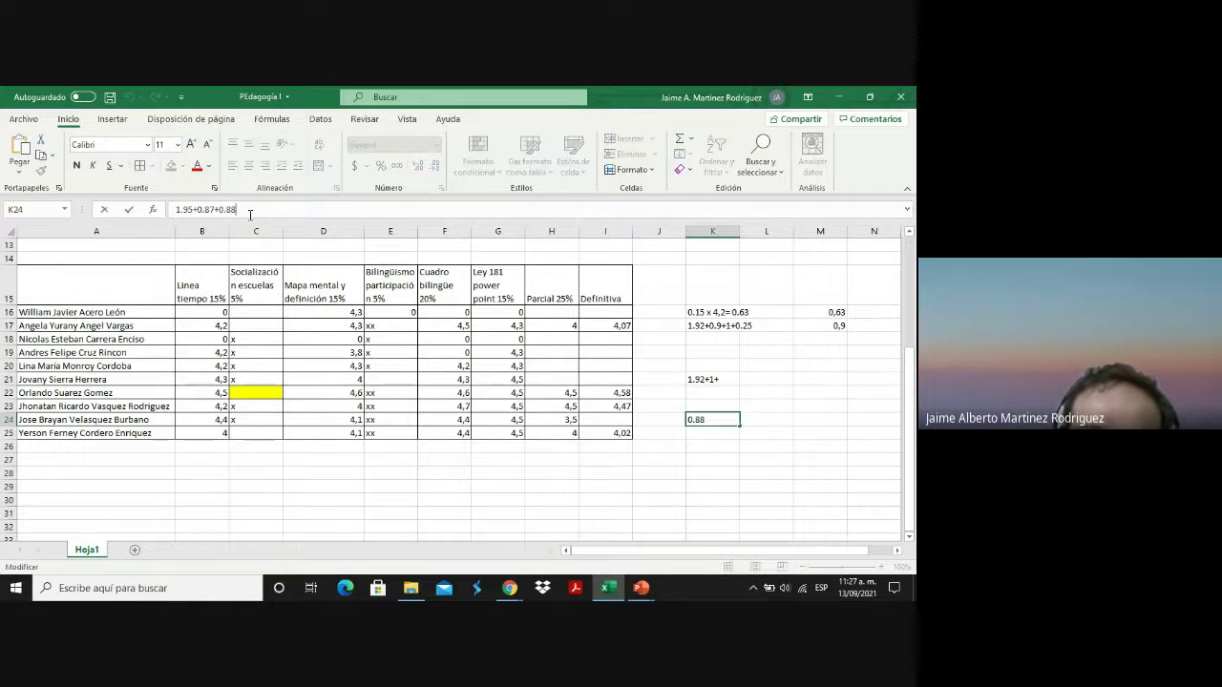
pyautogui.write('+0.5')
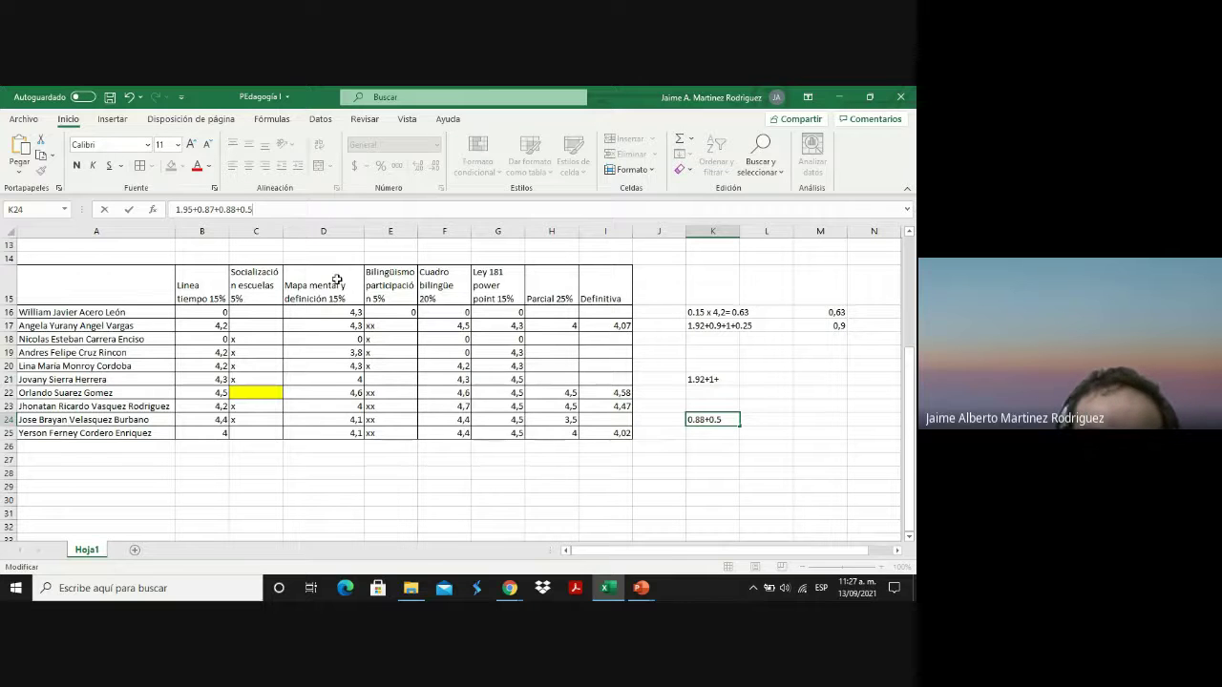
pyautogui.click(620, 421)
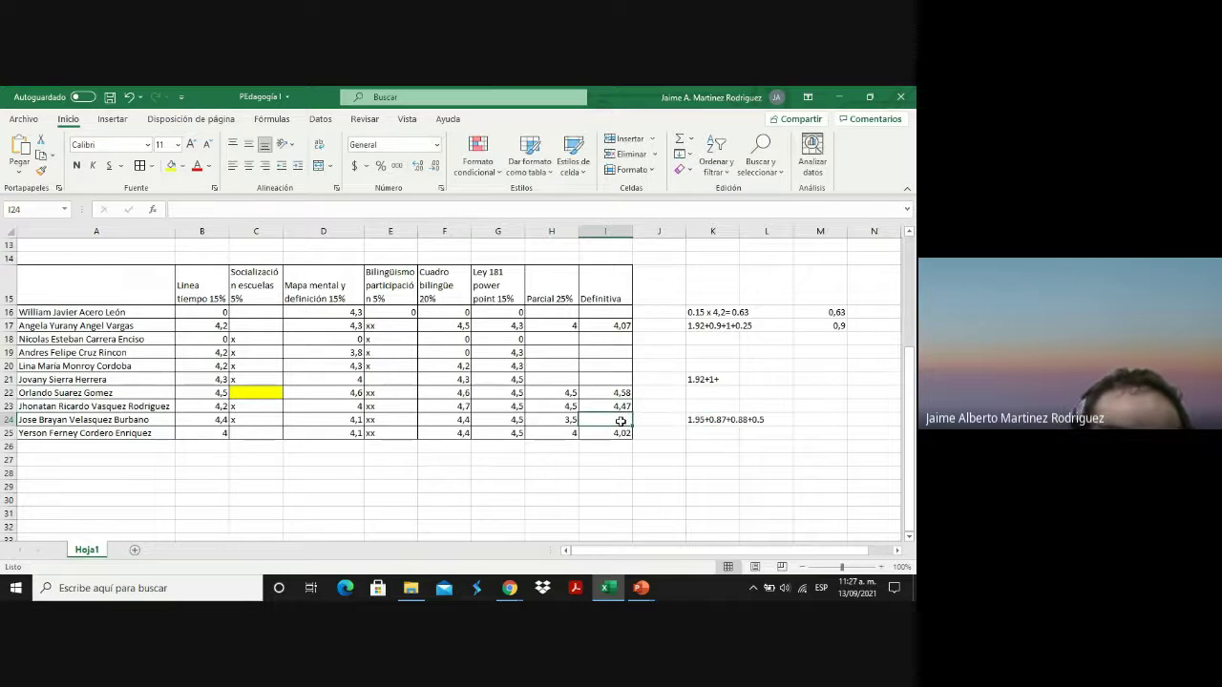
pyautogui.write('4,2')
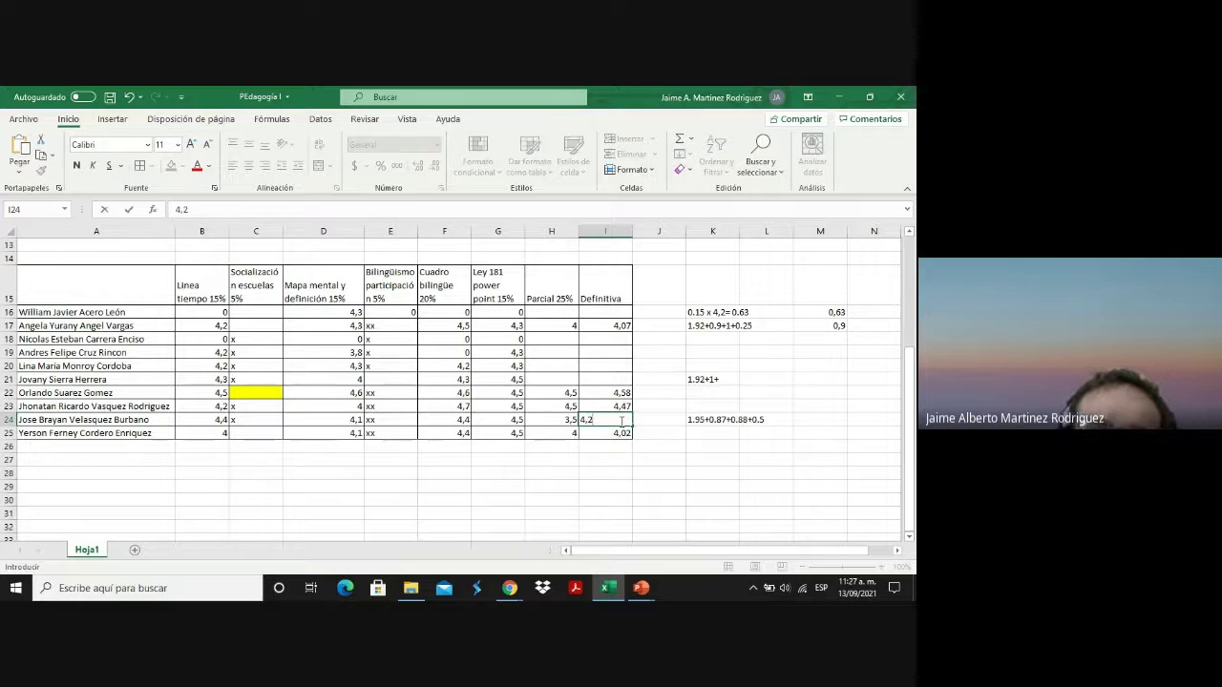
pyautogui.press('Right')
# Record a Parcial grade of 4 for the row 21 student.
pyautogui.press('Right')
pyautogui.press('Up')
pyautogui.press('Up')
pyautogui.press('Up')
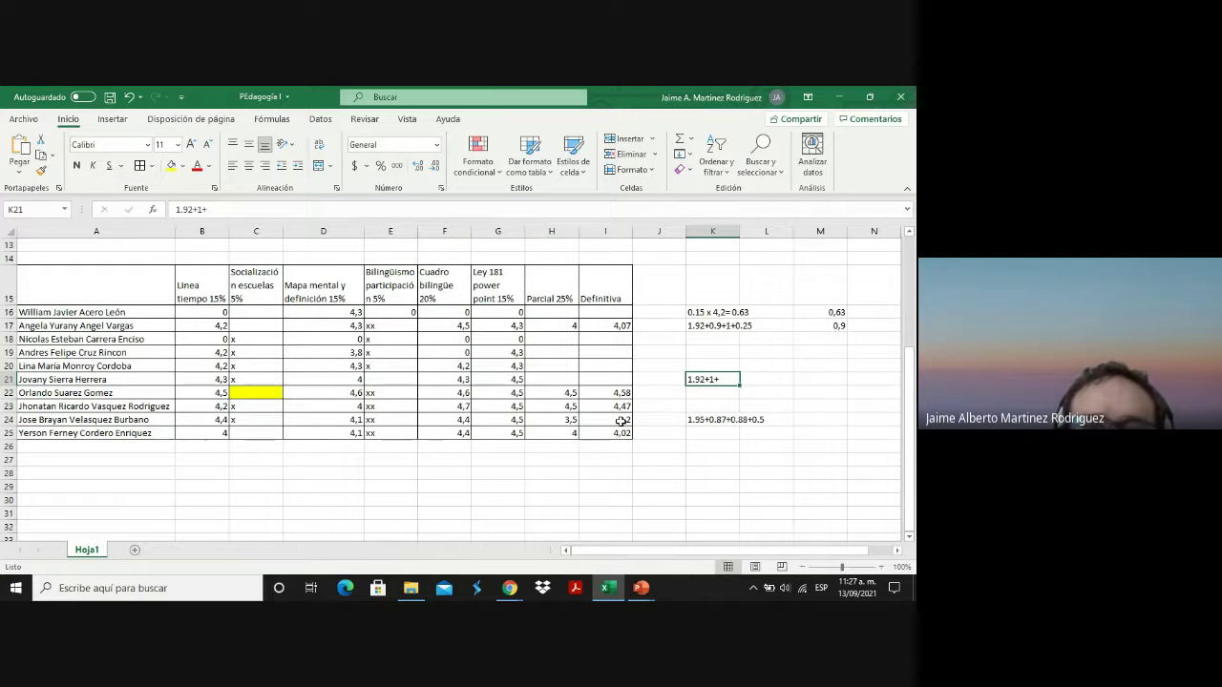
pyautogui.press('Left')
pyautogui.press('Left')
pyautogui.press('Left')
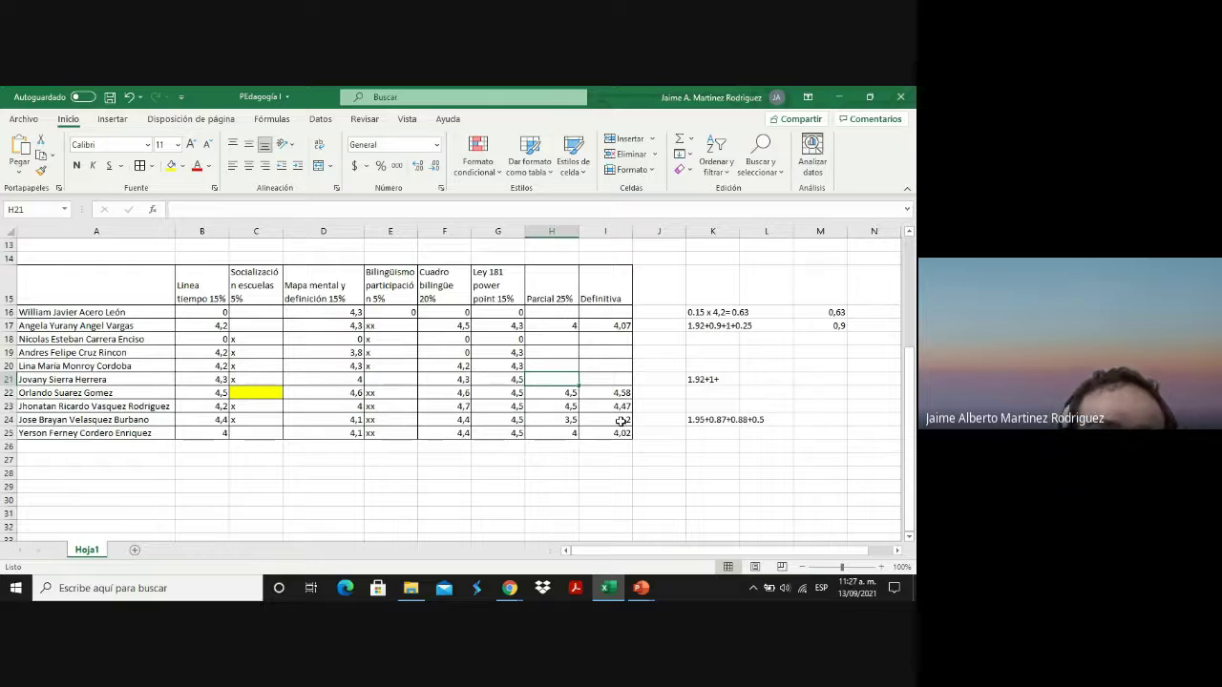
pyautogui.write('4')
pyautogui.press('Right')
# Check the row 21 student's Cuadro bilingüe grade and extend the weighted-sum note in K21 to 1.92+1+0.86.
pyautogui.press('Right')
pyautogui.press('Right')
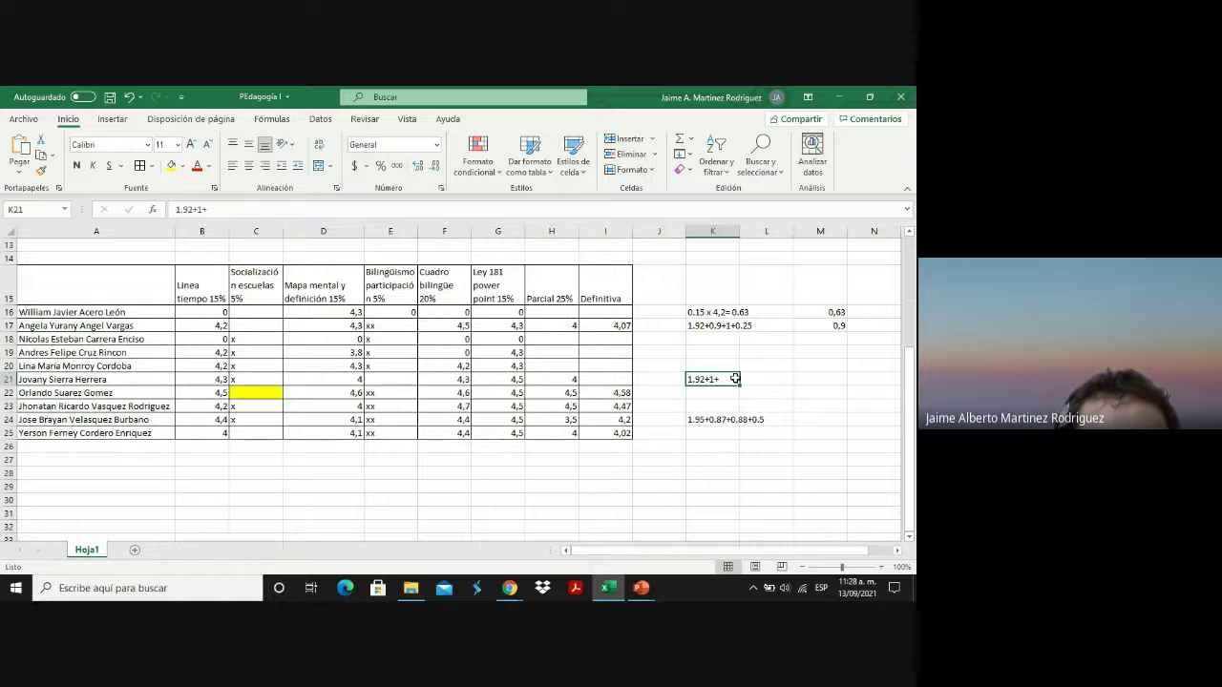
pyautogui.click(465, 377)
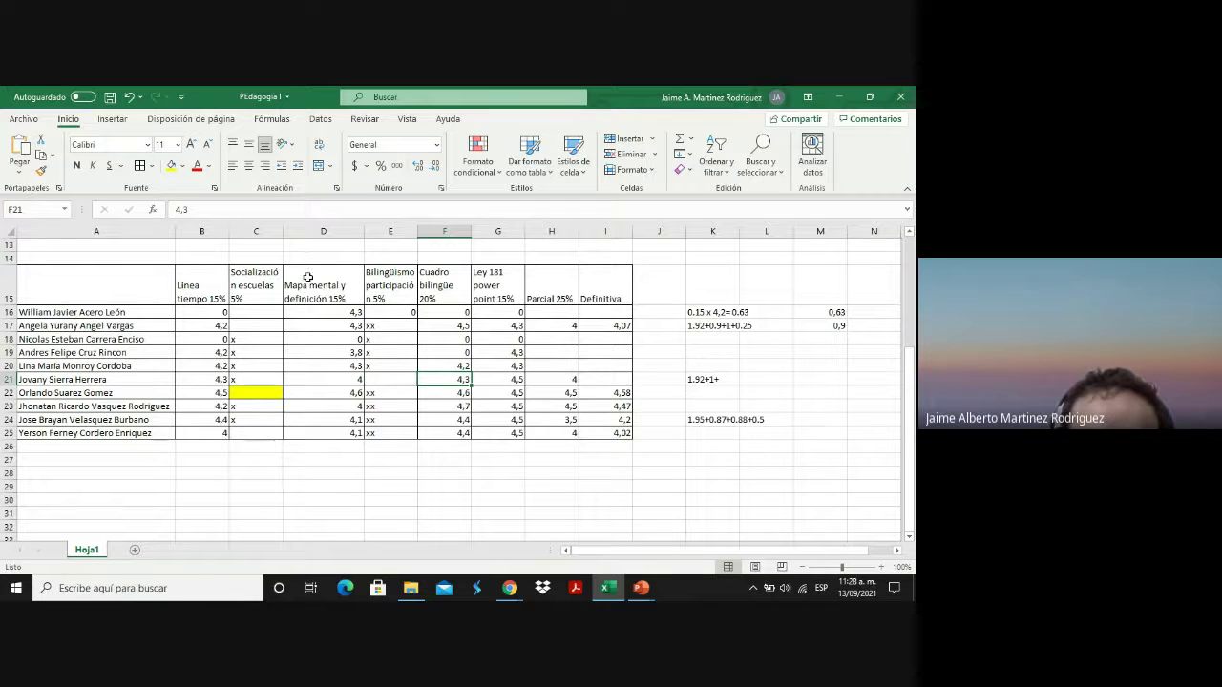
pyautogui.click(704, 382)
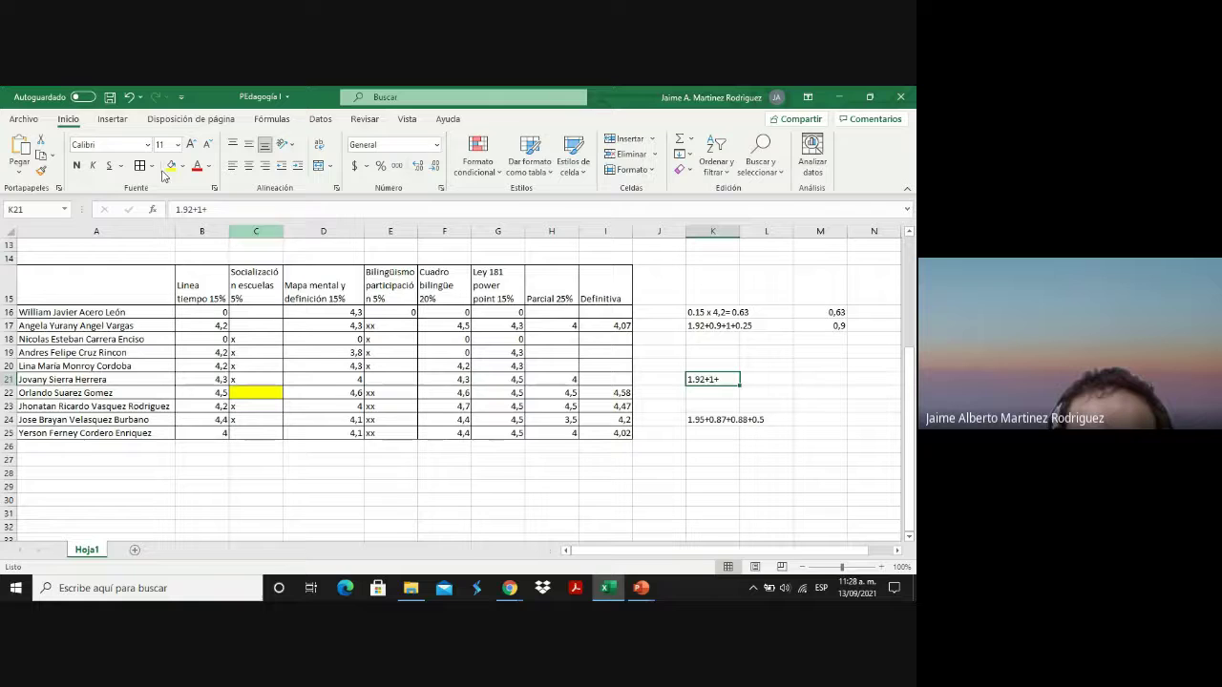
pyautogui.click(213, 209)
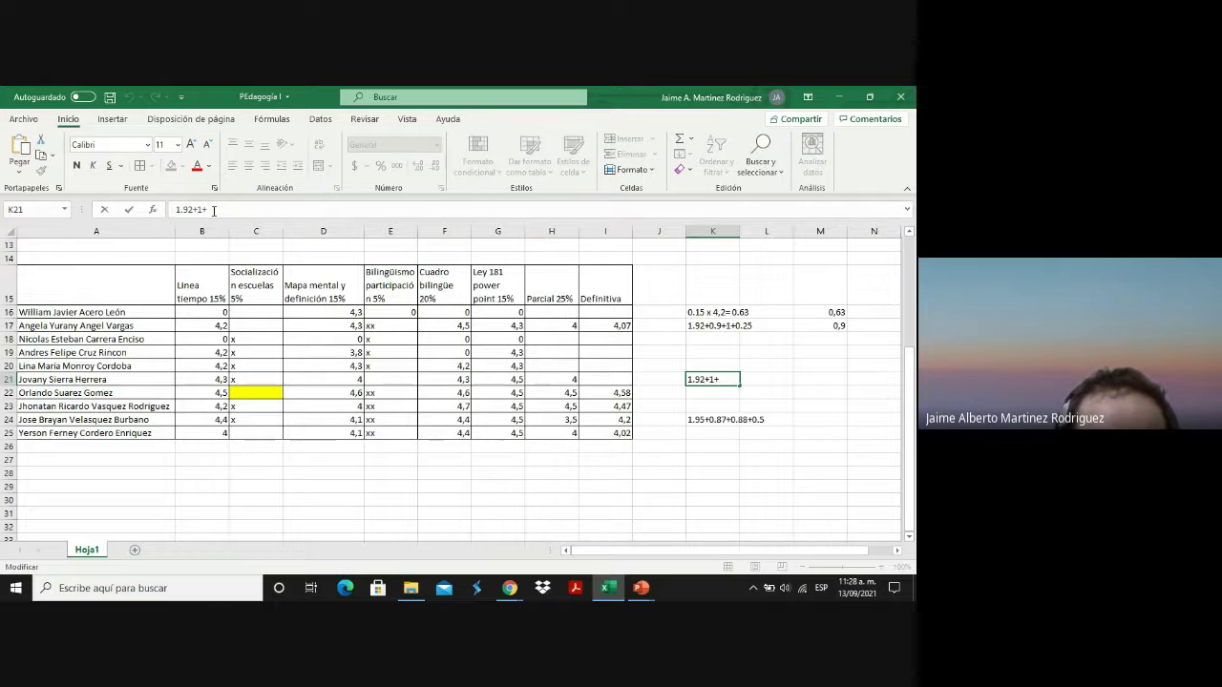
pyautogui.write('0.86')
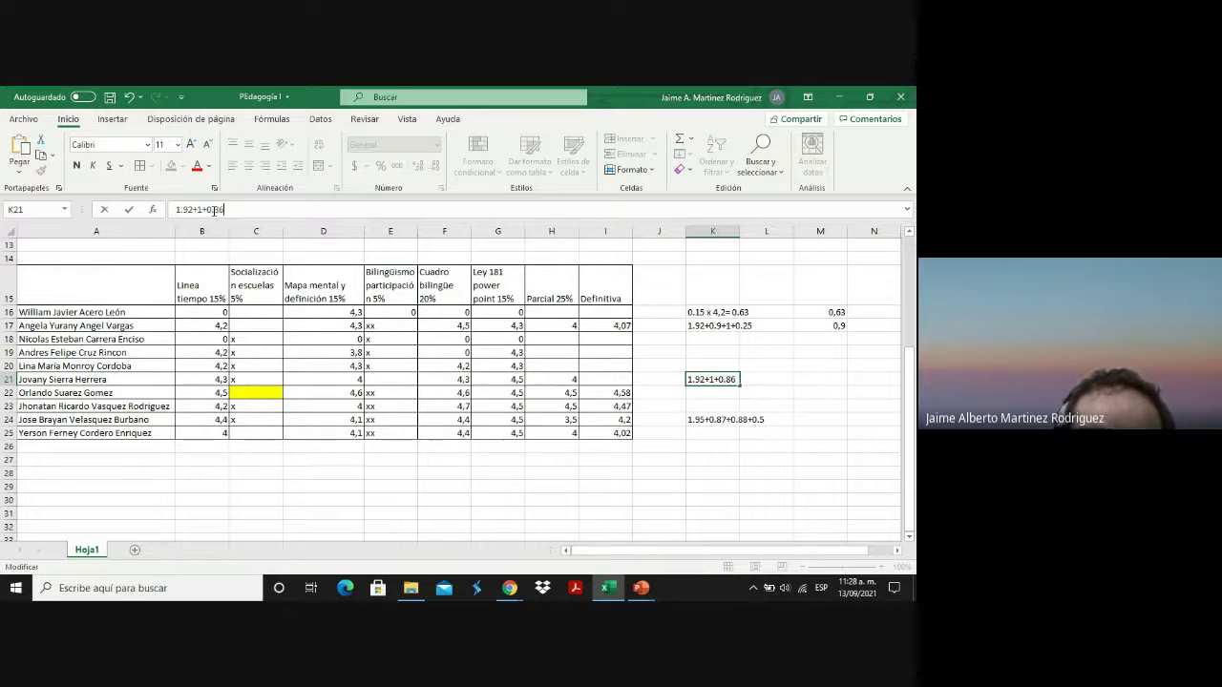
# Check the row 21 student's Bilingüismo participation entry and extend the K21 note to 1.92+1+0.86+0.25.
pyautogui.click(394, 383)
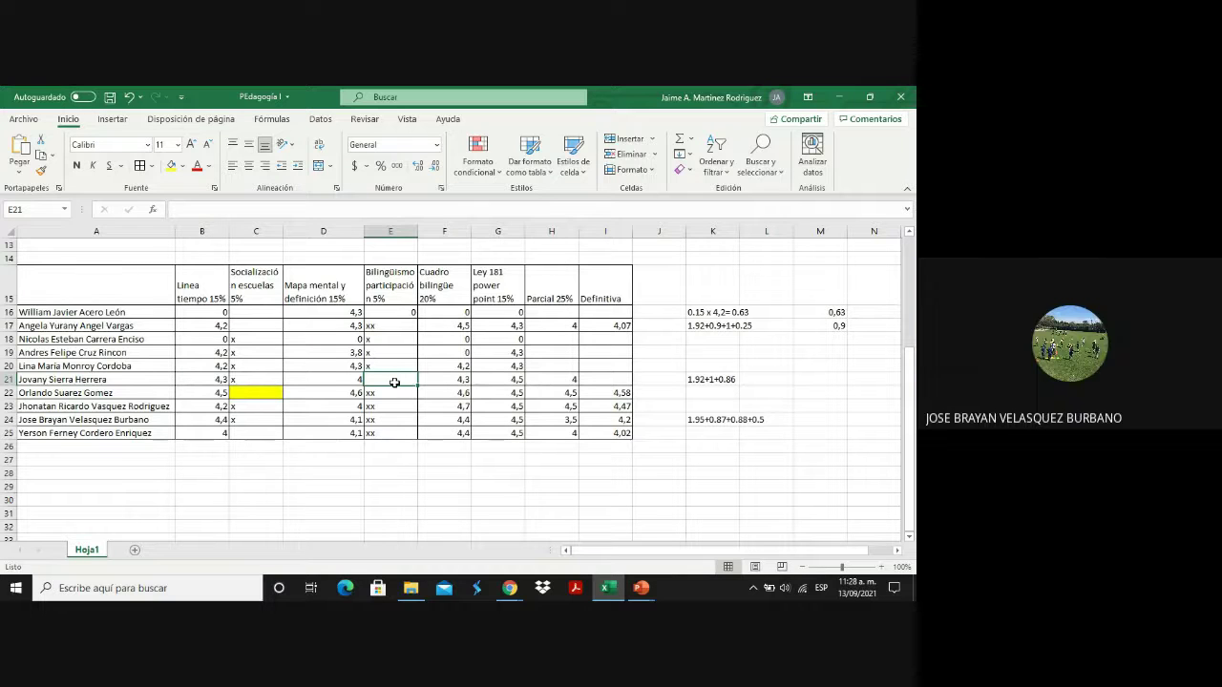
pyautogui.click(735, 381)
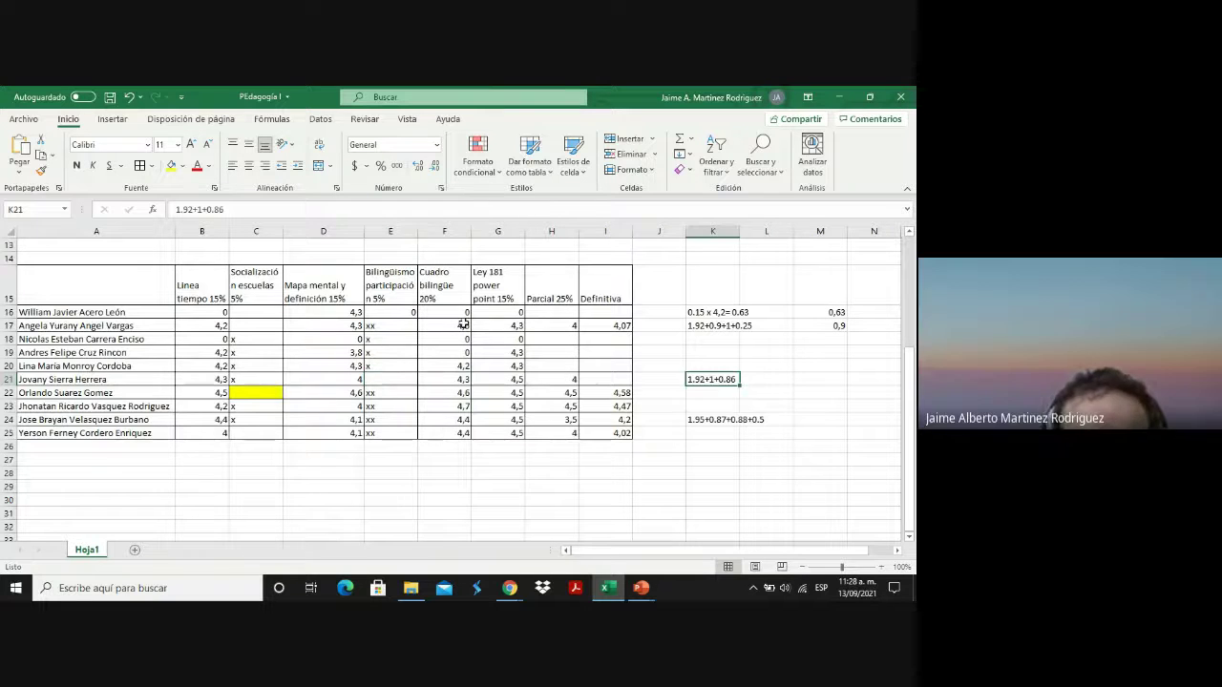
pyautogui.click(244, 205)
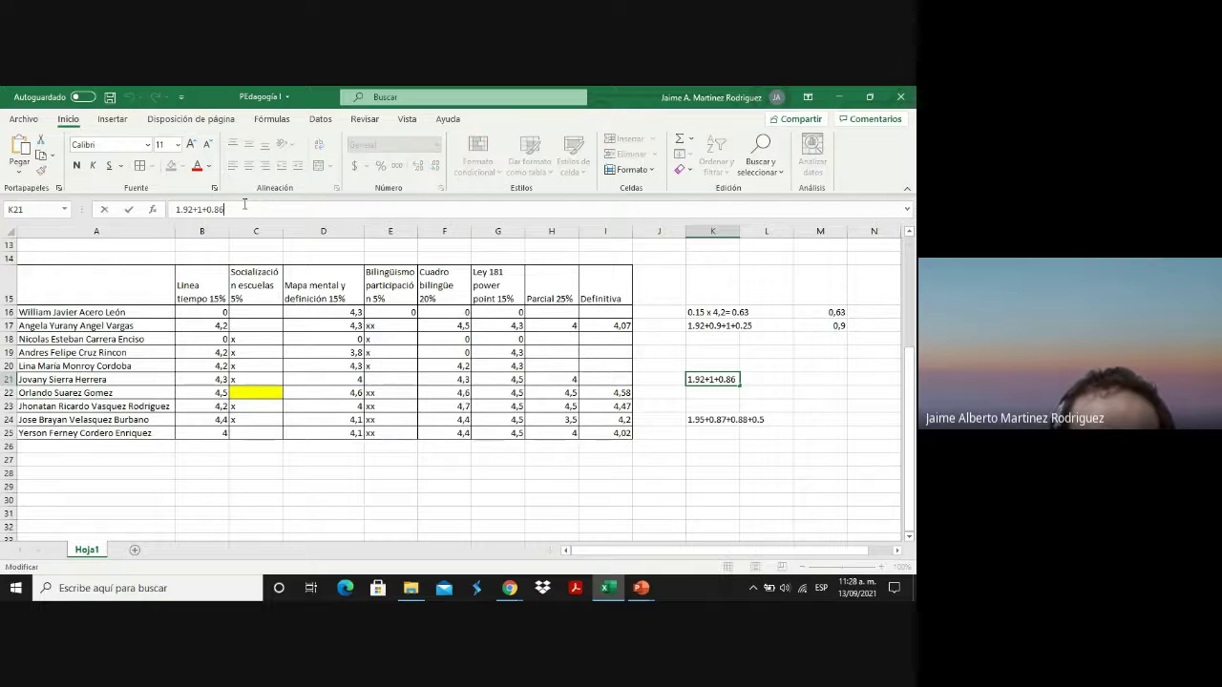
pyautogui.write('+0.25')
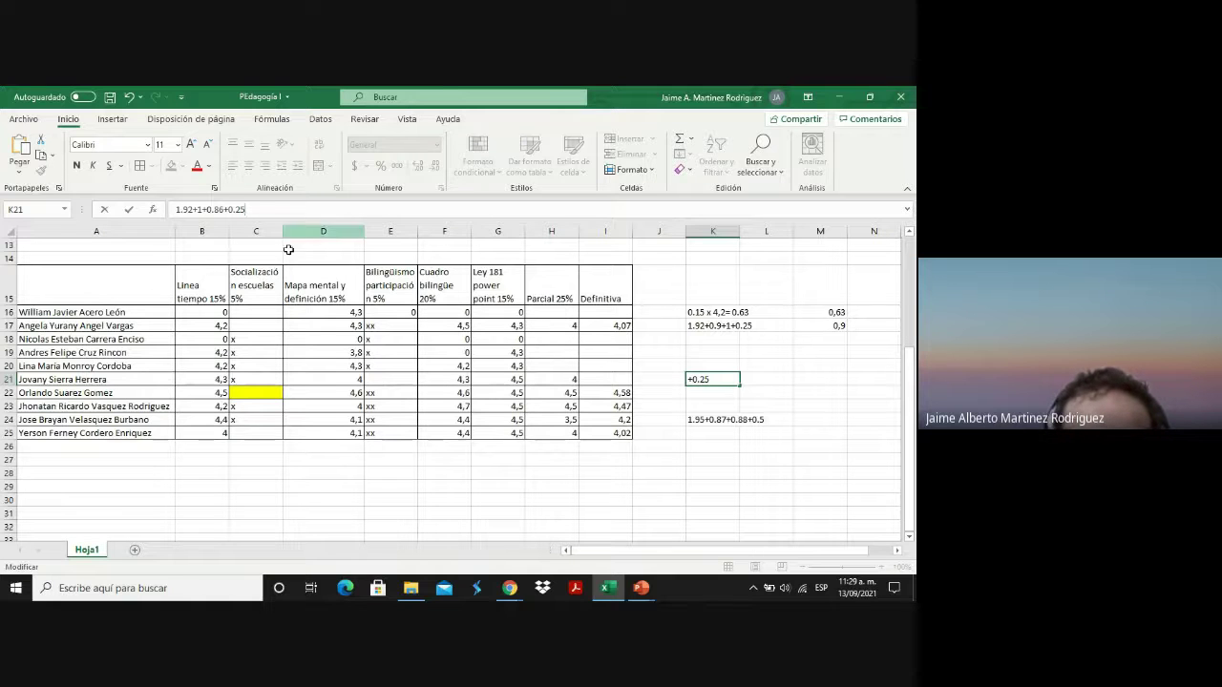
# Enter 4.03 as the Definitiva grade of the row 21 student.
pyautogui.click(613, 378)
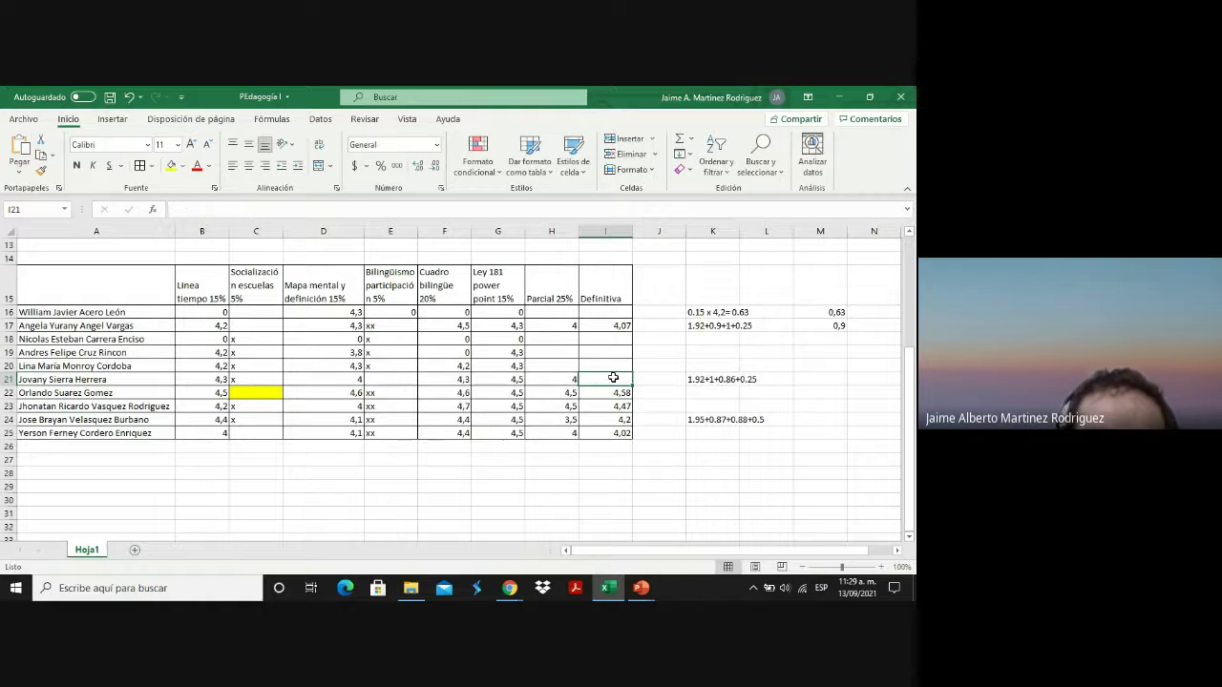
pyautogui.write('4.03')
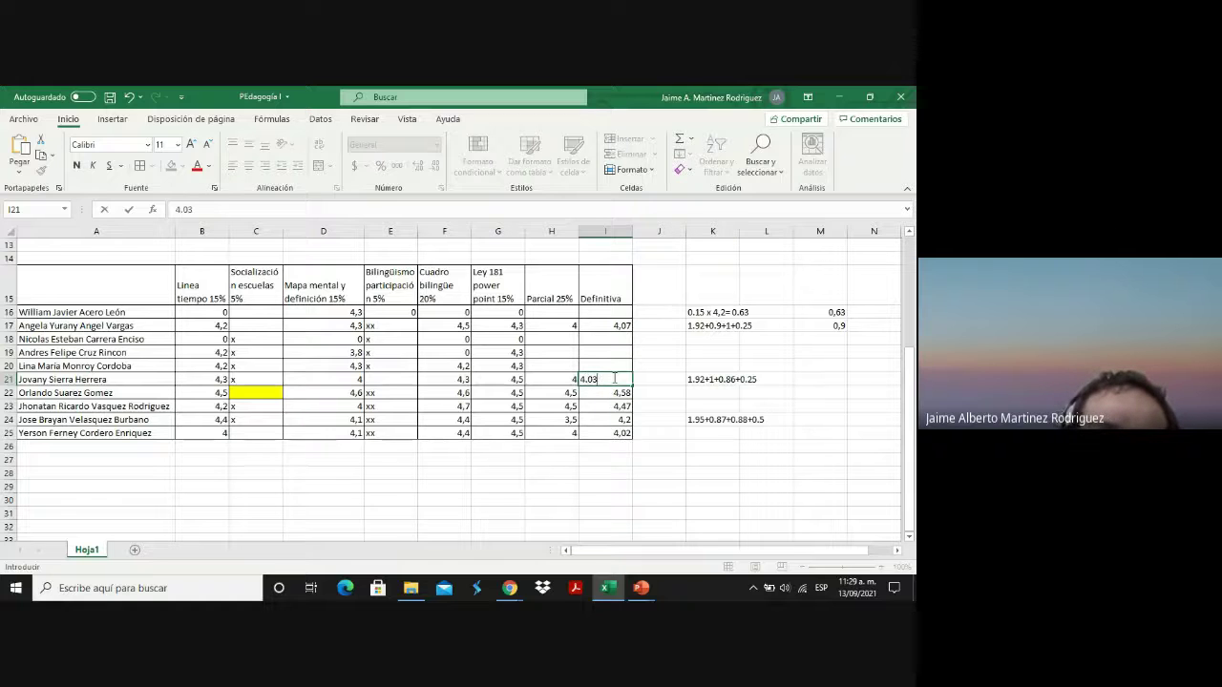
pyautogui.press('Tab')
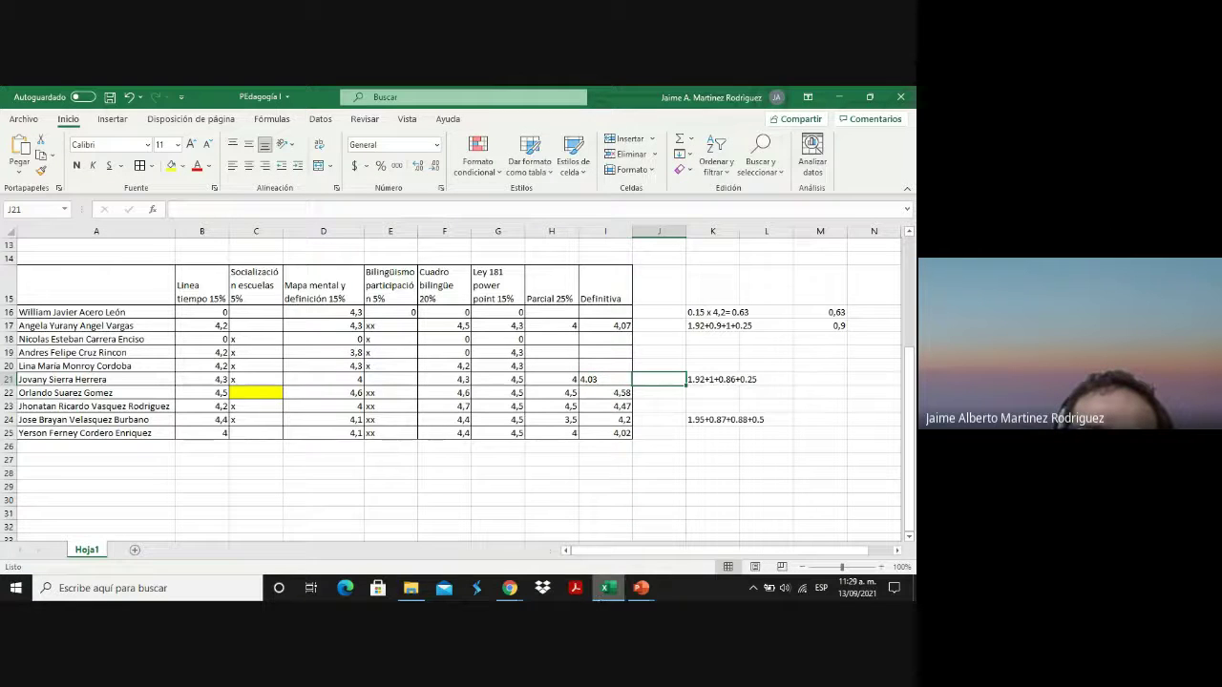
# Look at the Google Meet call in Chrome and return to the Excel gradebook.
pyautogui.click(510, 588)
pyautogui.click(422, 512)
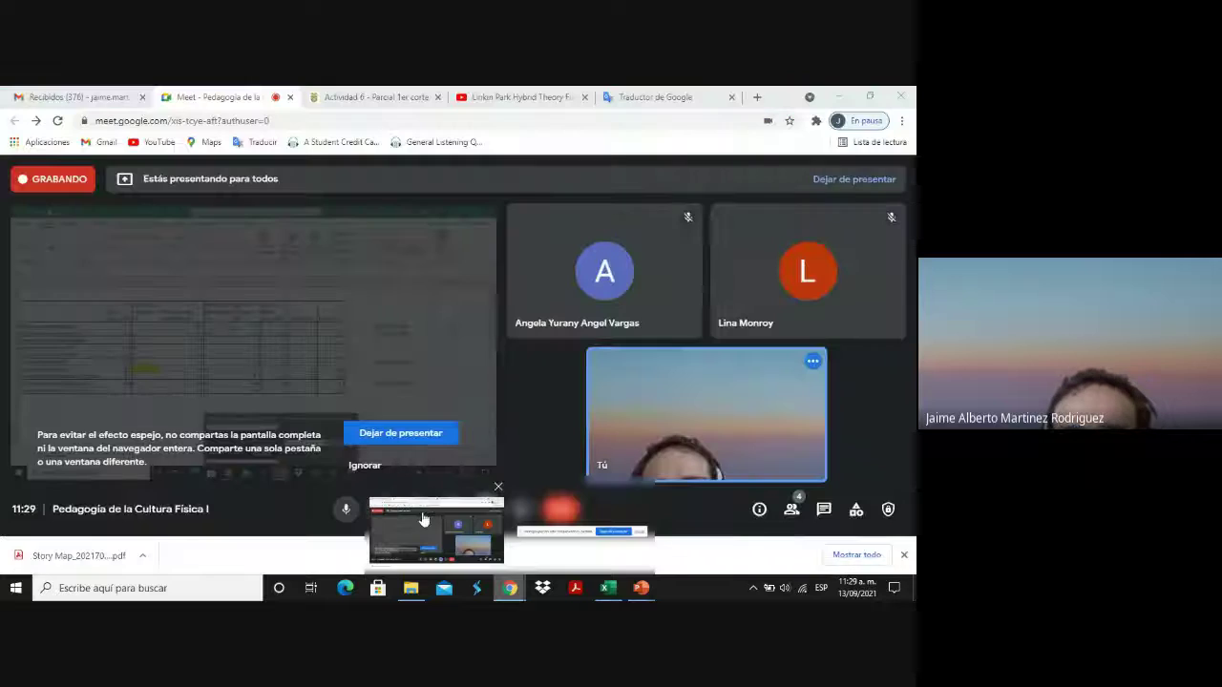
pyautogui.click(607, 588)
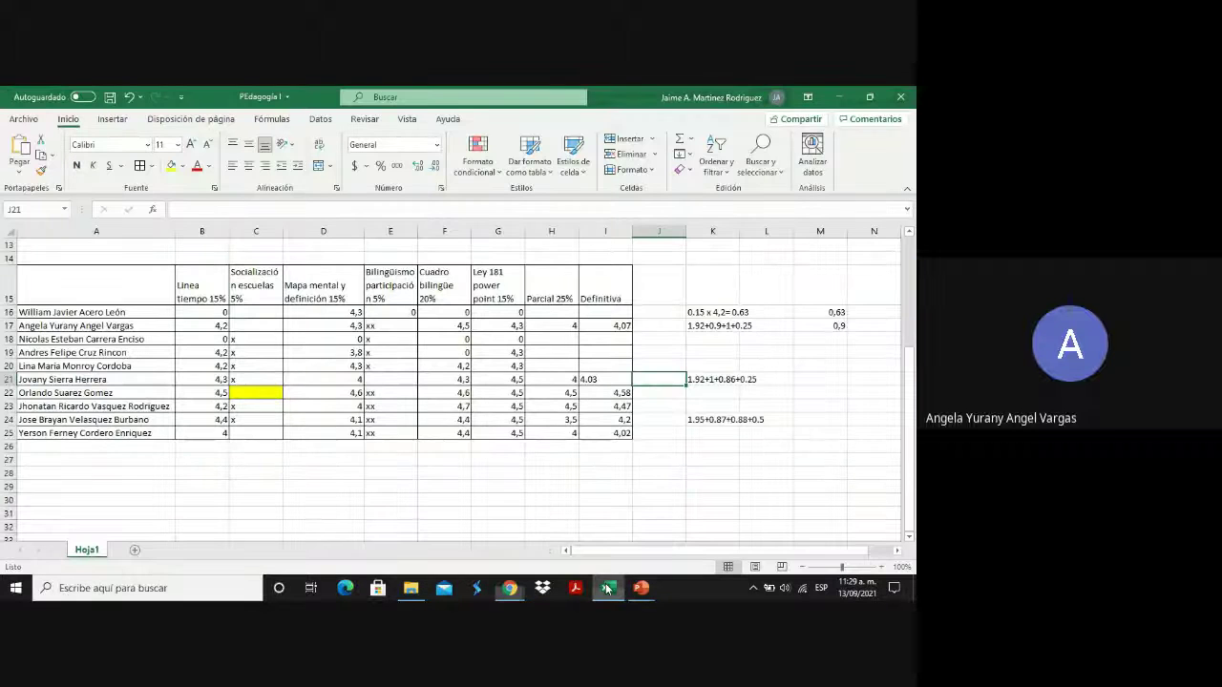
# Correct the row 21 student's Definitiva grade to 4,03 with a decimal comma.
pyautogui.click(593, 379)
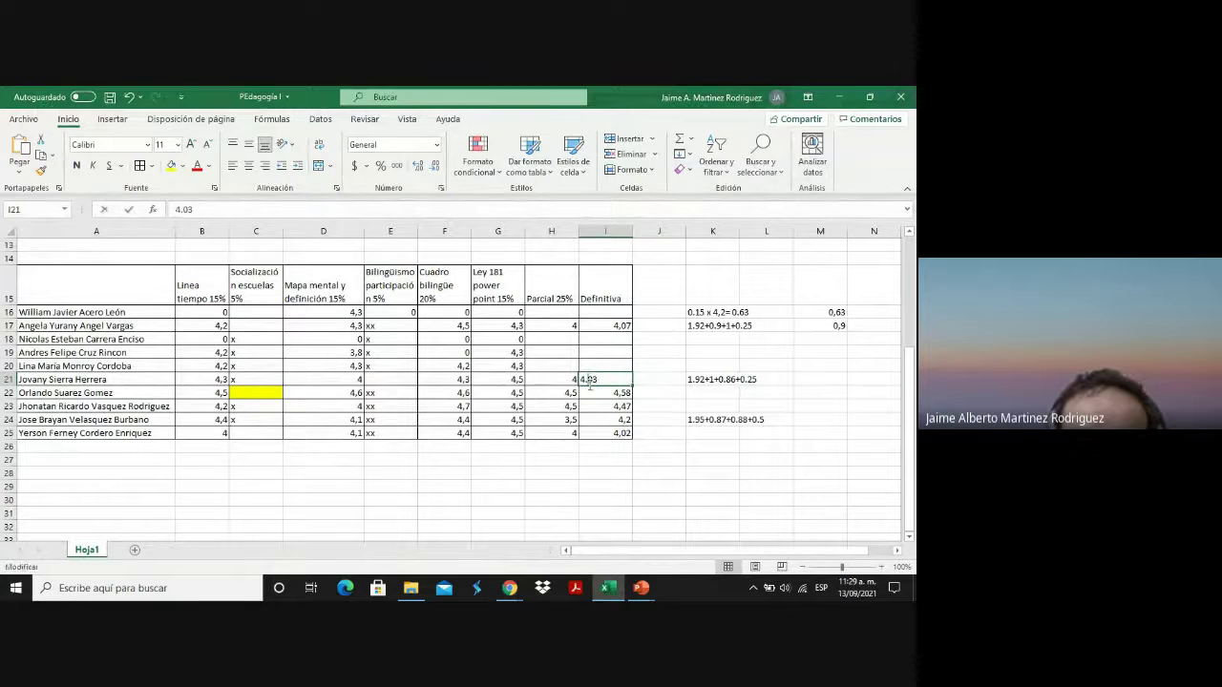
pyautogui.doubleClick(593, 379)
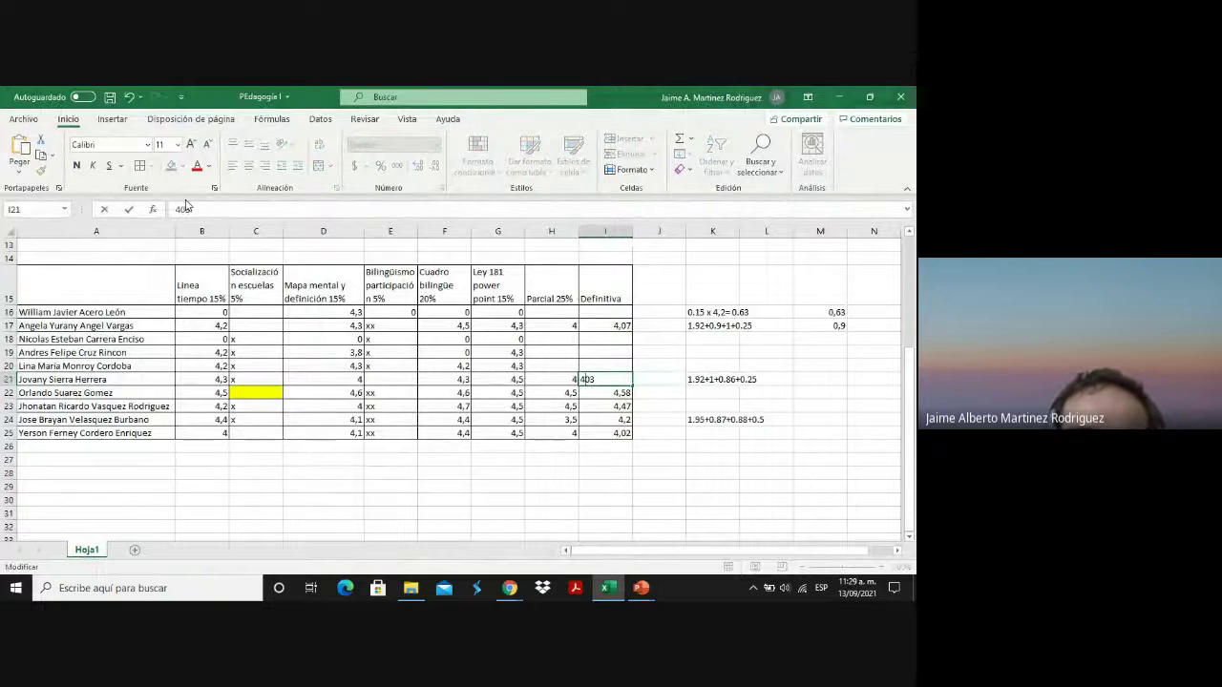
pyautogui.click(674, 387)
pyautogui.click(584, 379)
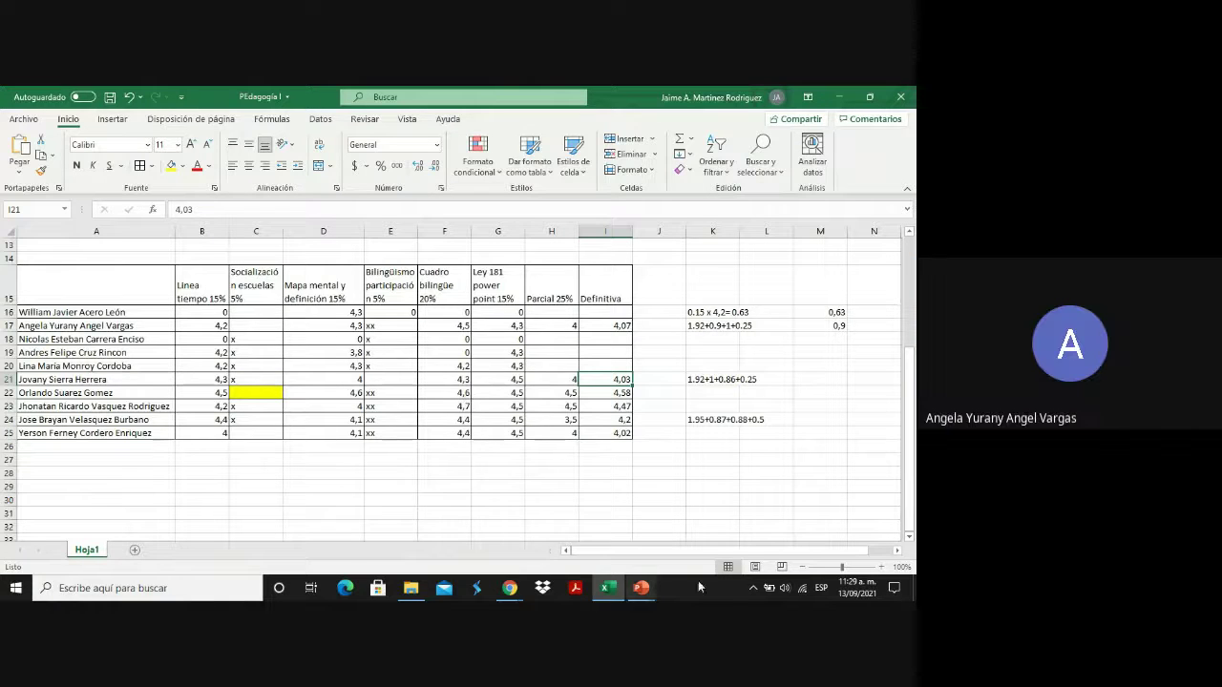
# Switch to the Google Meet call in Chrome and stop presenting the screen.
pyautogui.click(512, 588)
pyautogui.click(452, 541)
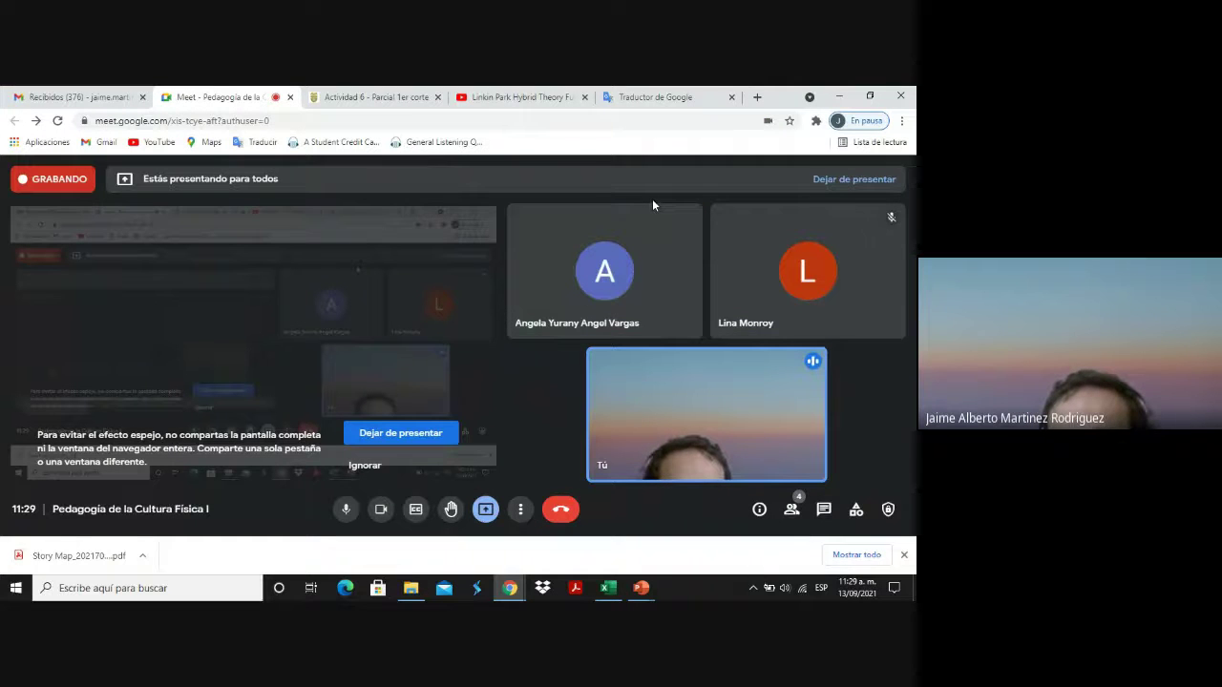
pyautogui.moveTo(813, 296)
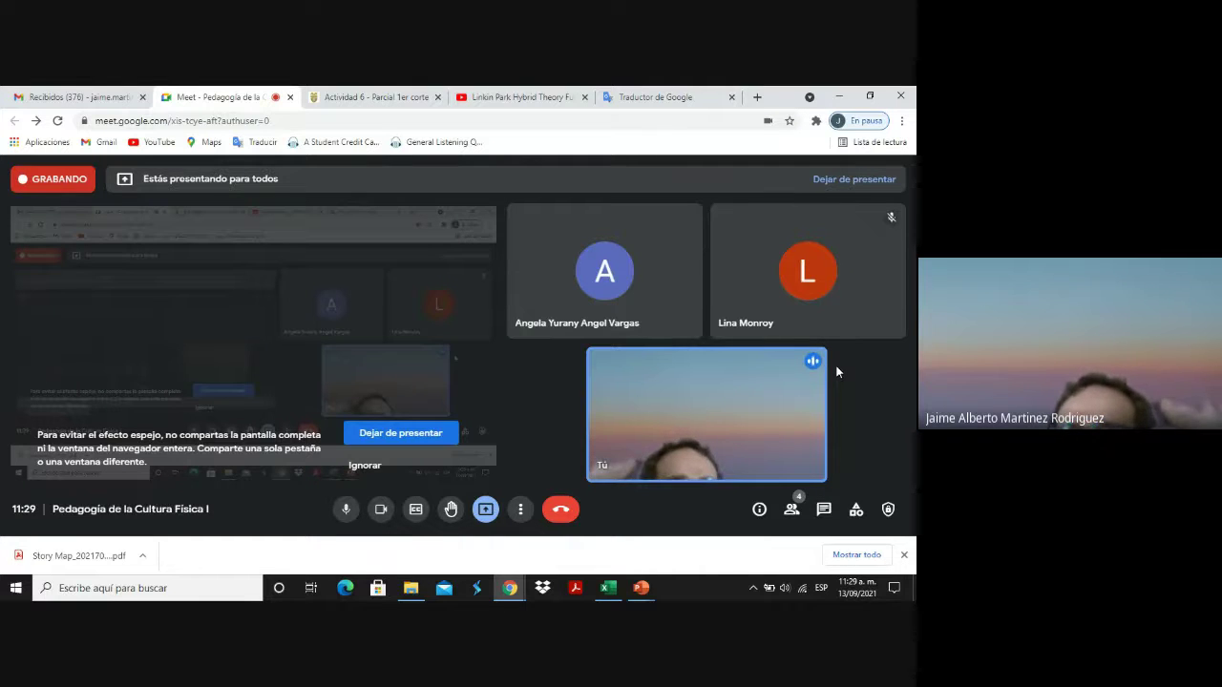
pyautogui.moveTo(878, 320)
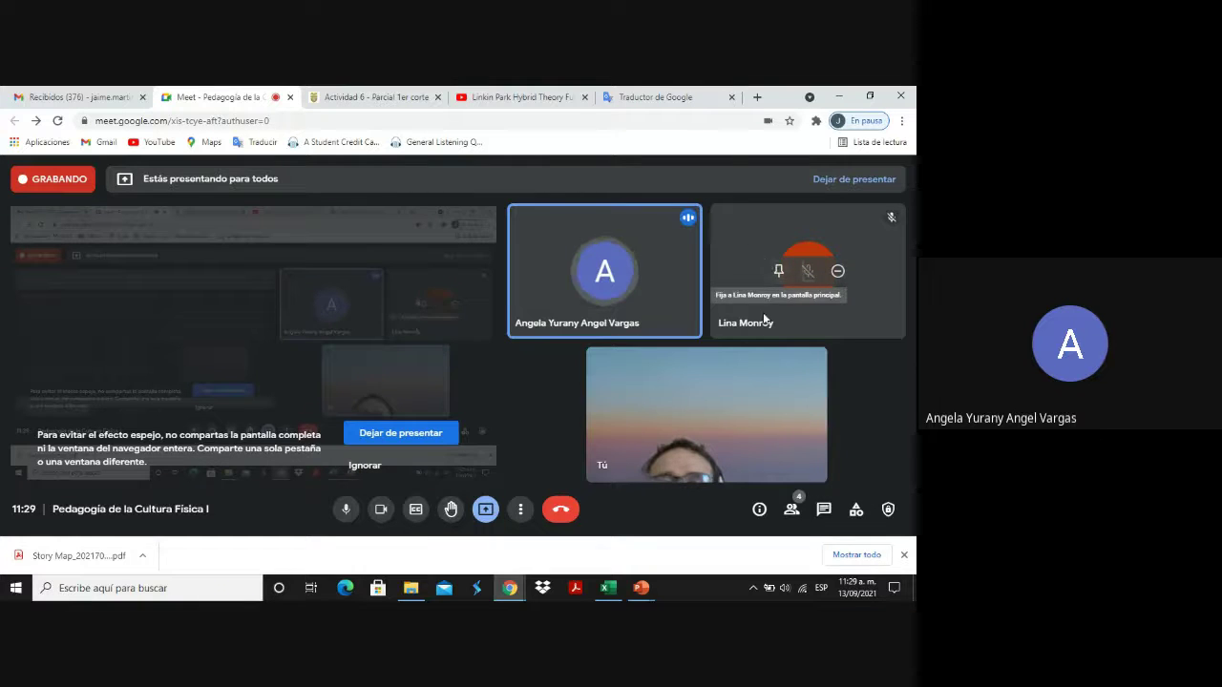
pyautogui.click(400, 433)
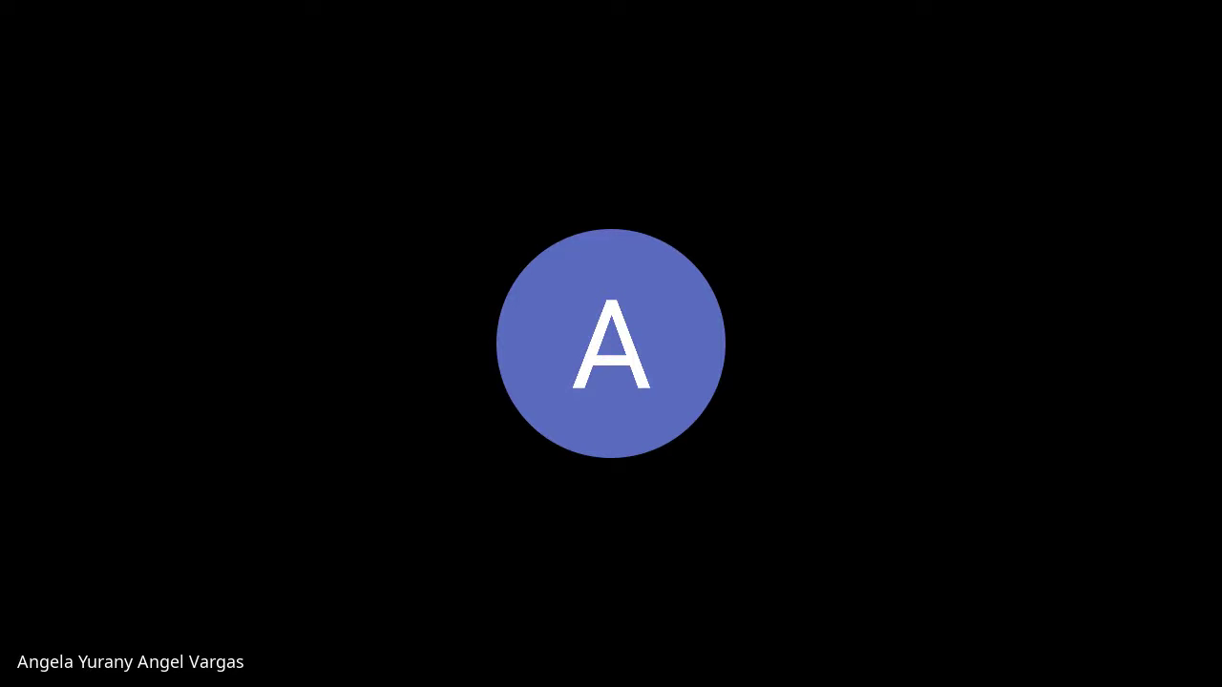